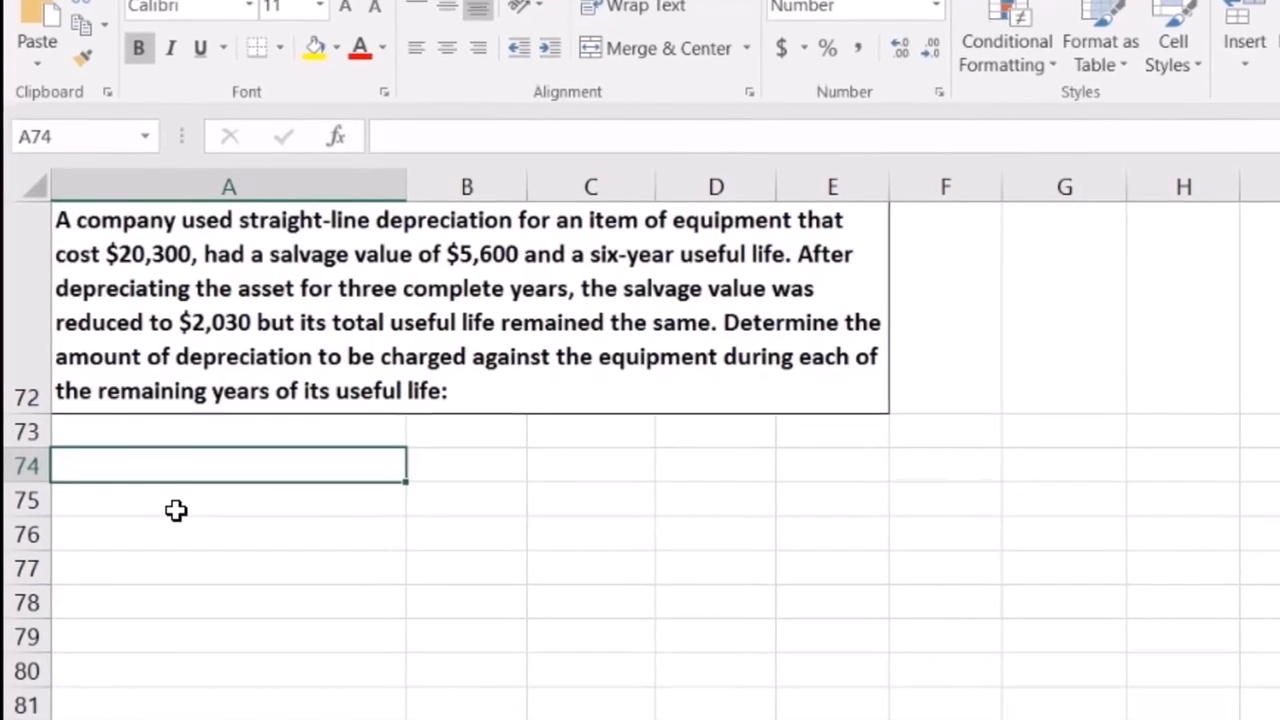
Enter the label Cost in A74 with the value 20300 beside it in B74
text(Cash)
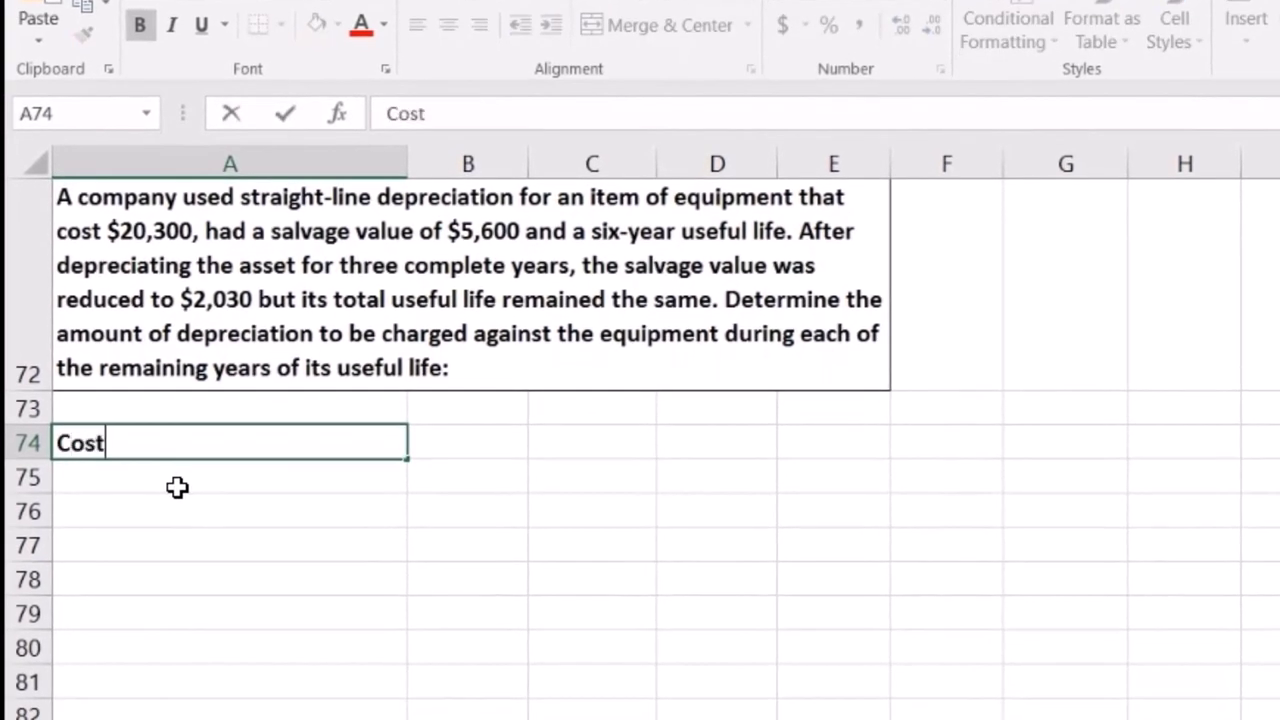
key(Tab)
text(203)
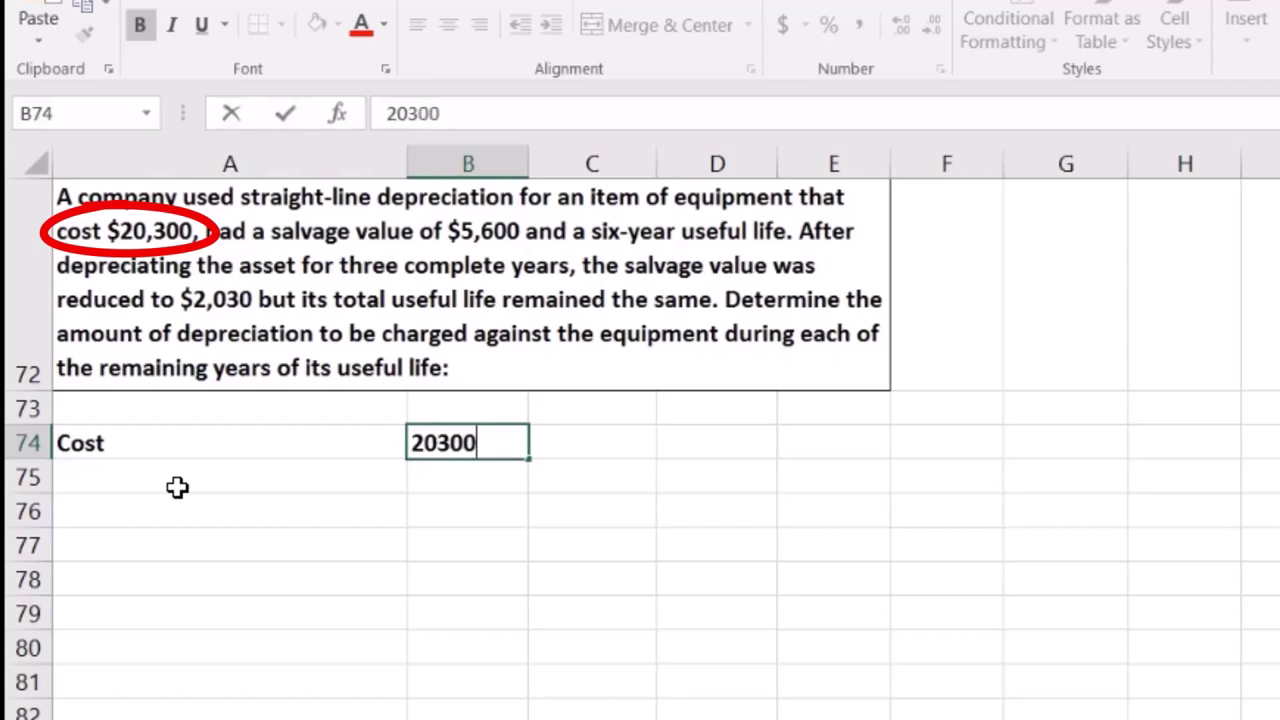
key(Return)
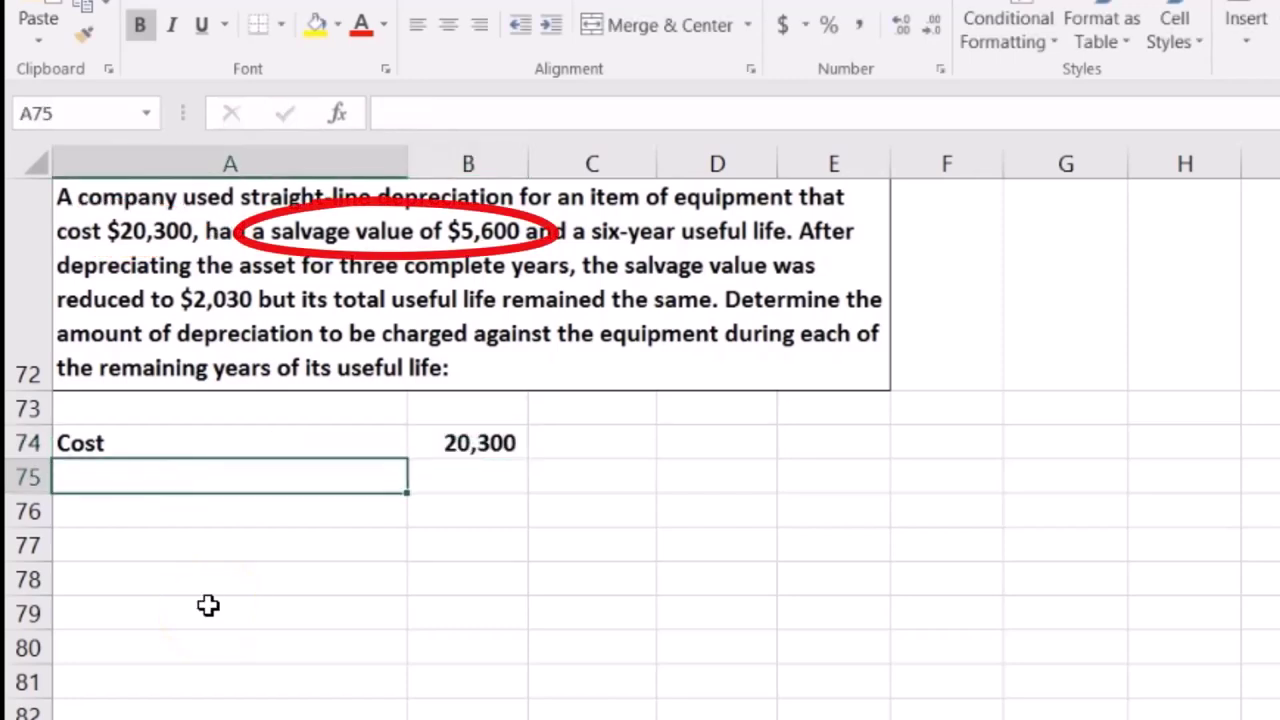
Enter the label Salvage value in A75 with the value 5600 beside it in B75
text(Salv)
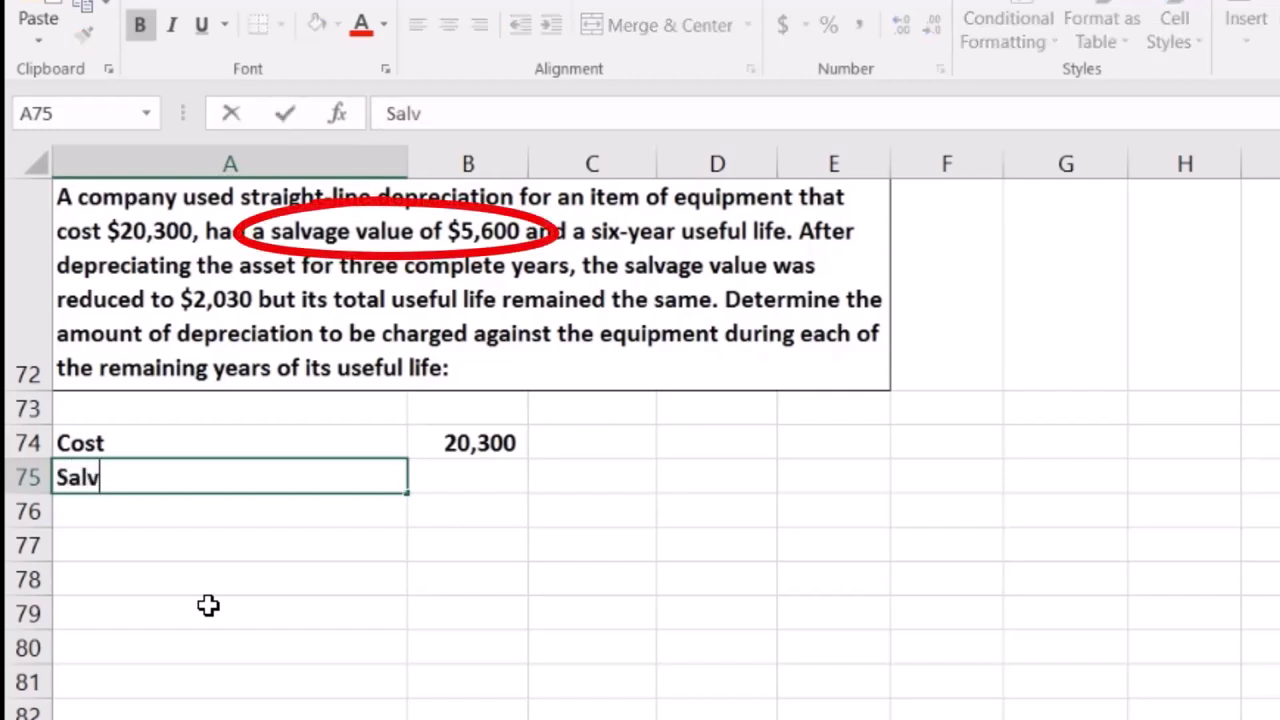
text(age value)
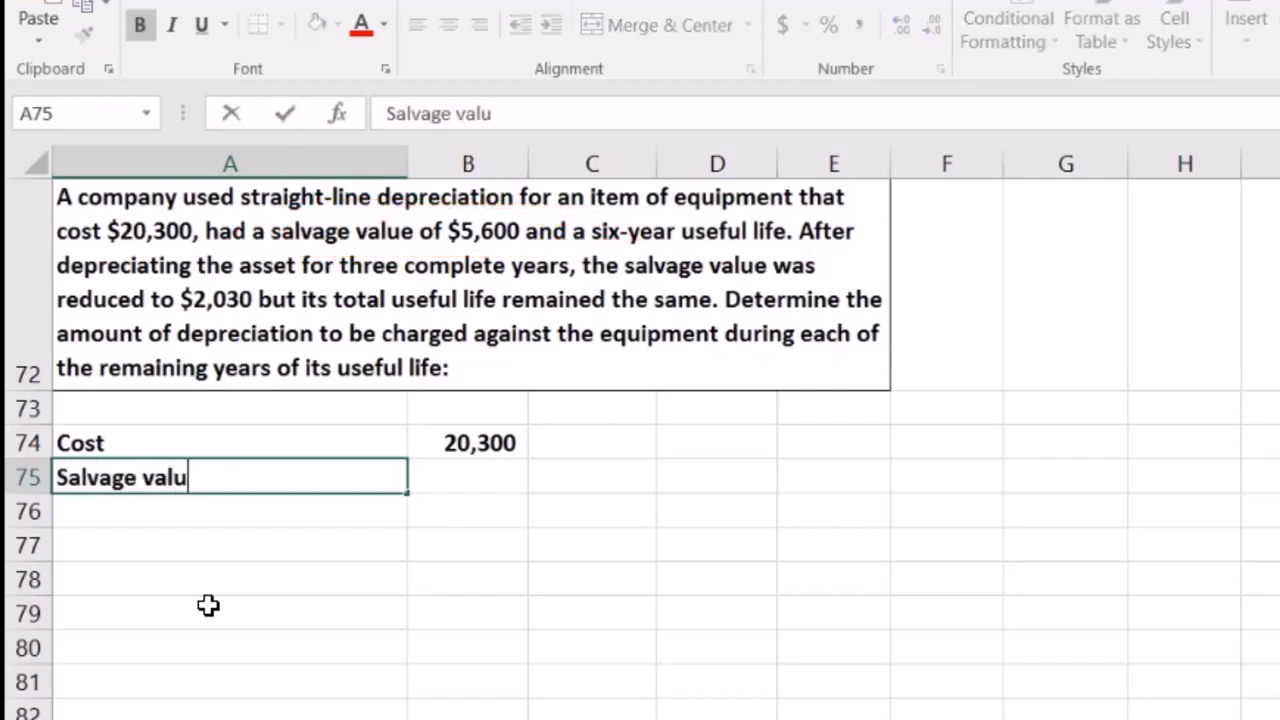
key(Tab)
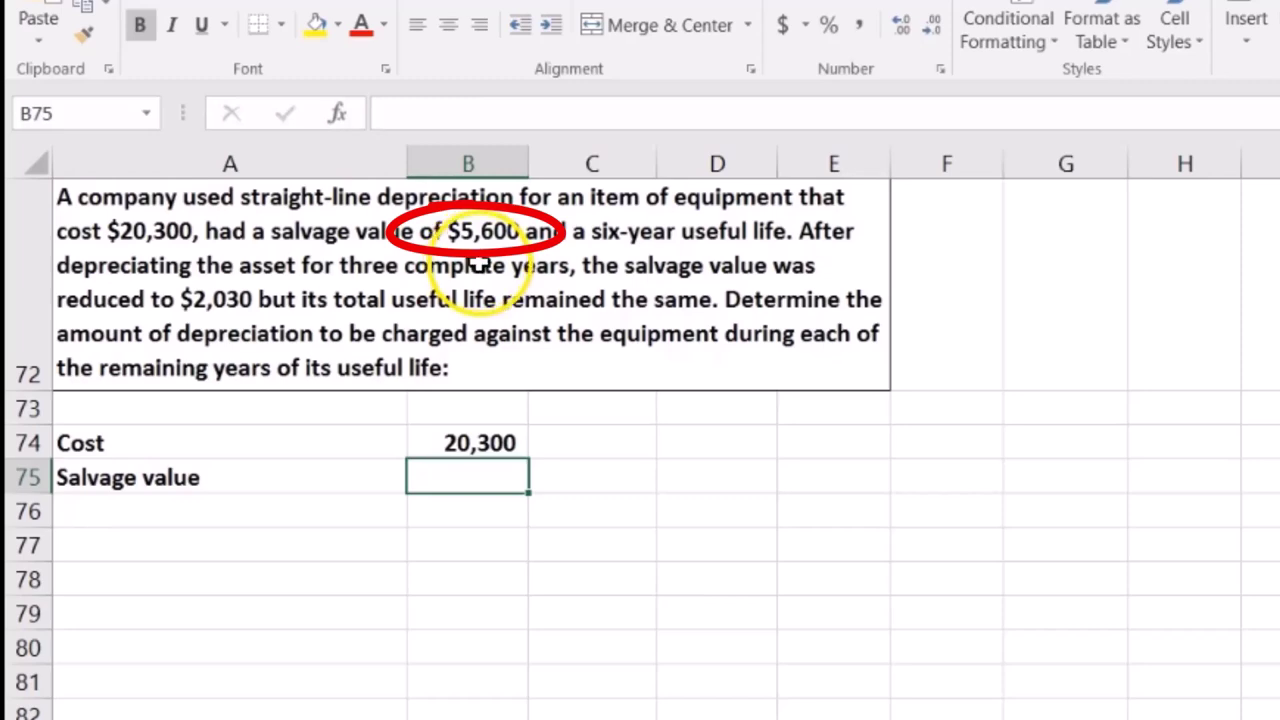
text(5600)
key(Return)
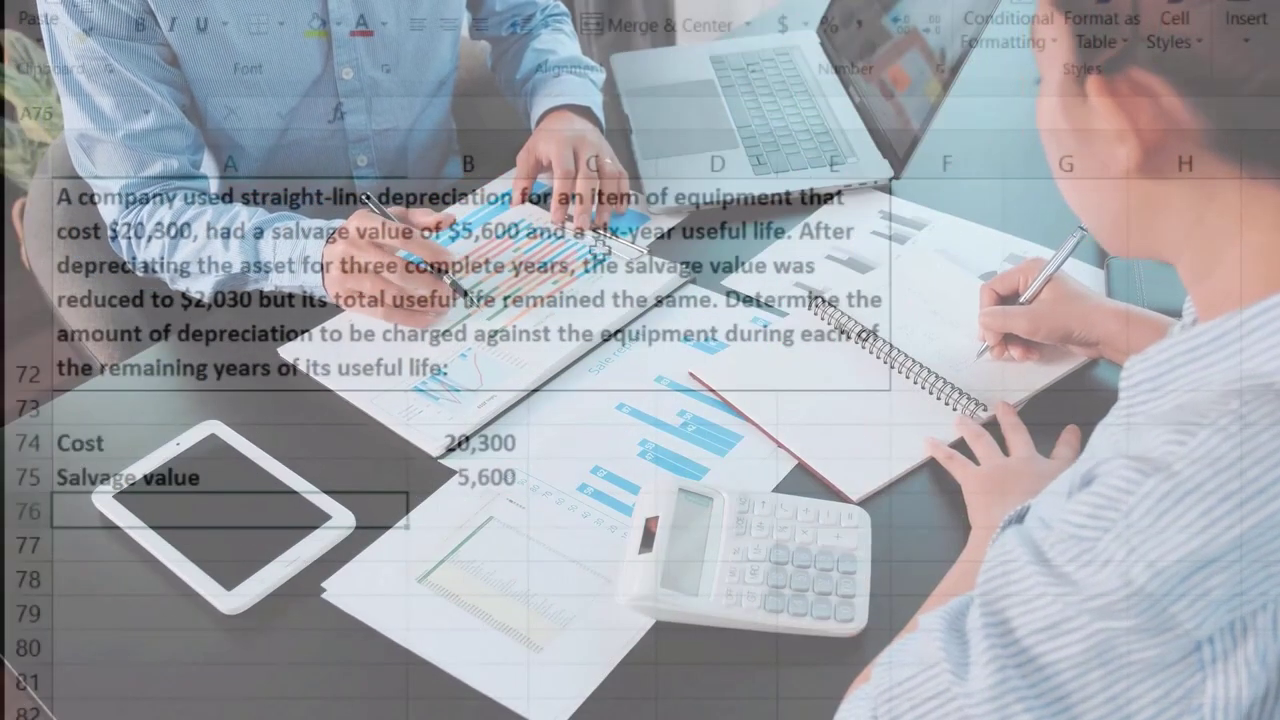
Calculate cost minus salvage value in B76 with the formula =B74-B75
click(468, 510)
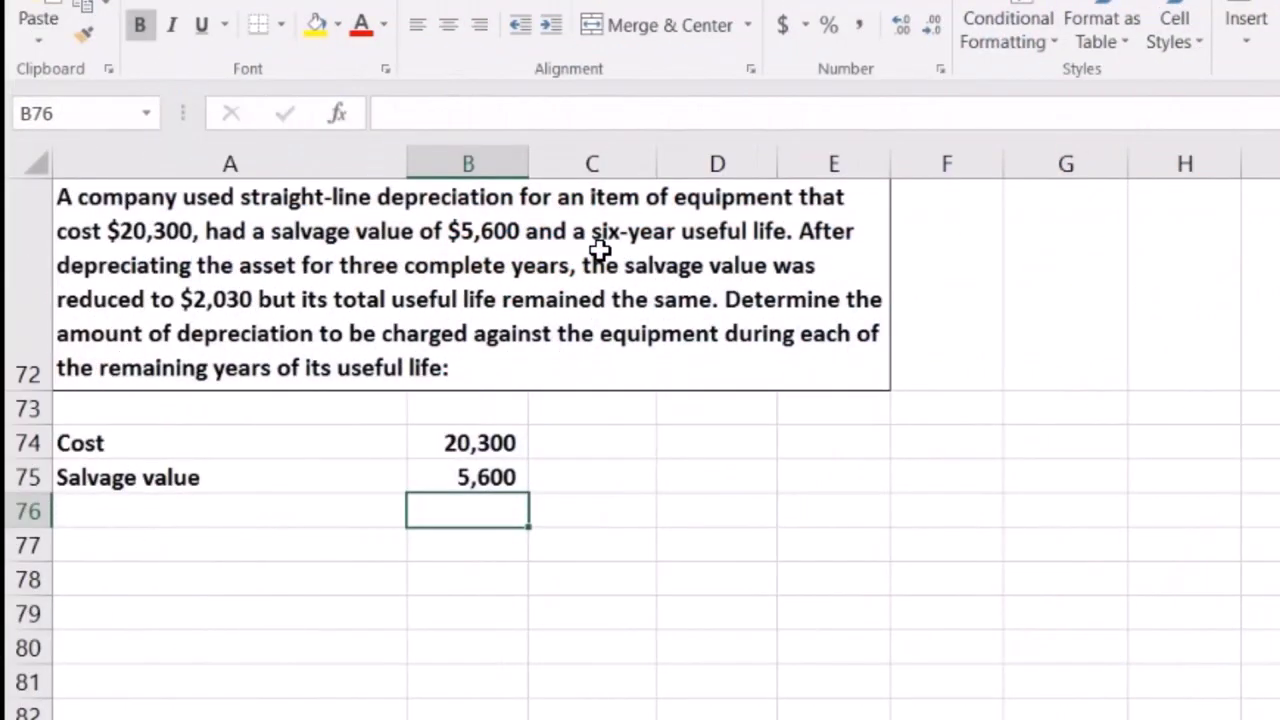
text(=)
click(468, 442)
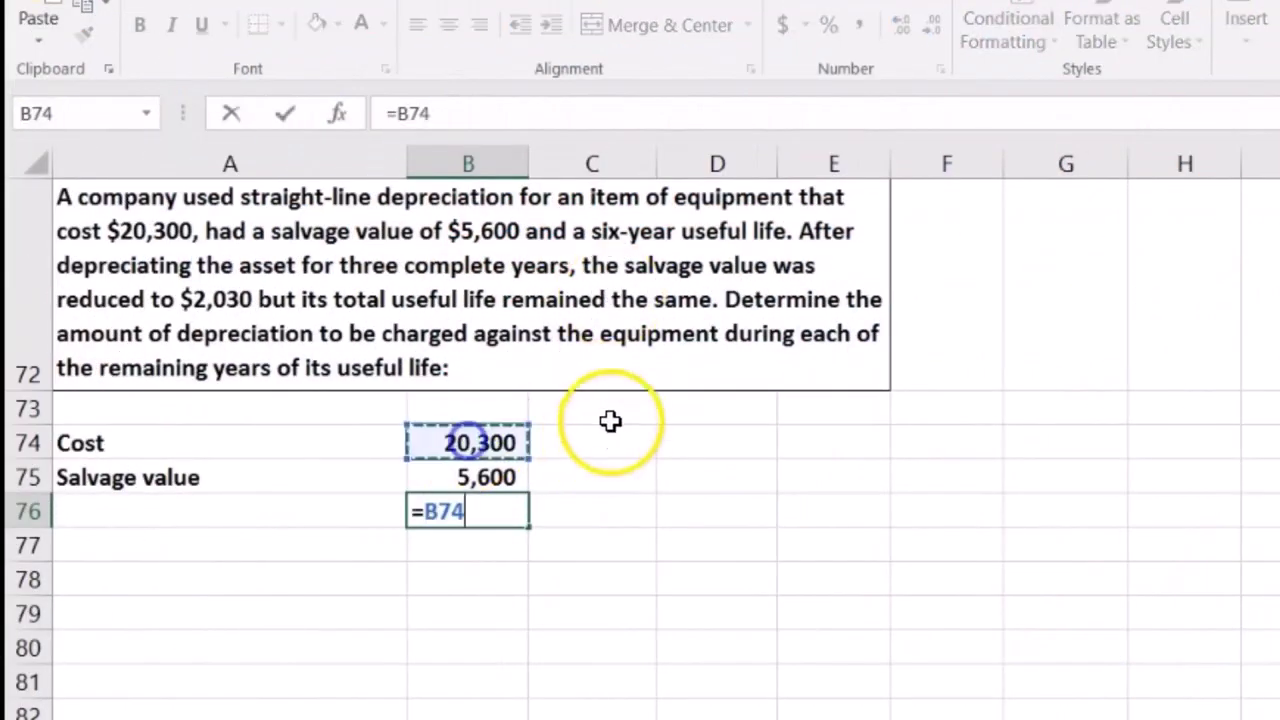
click(522, 477)
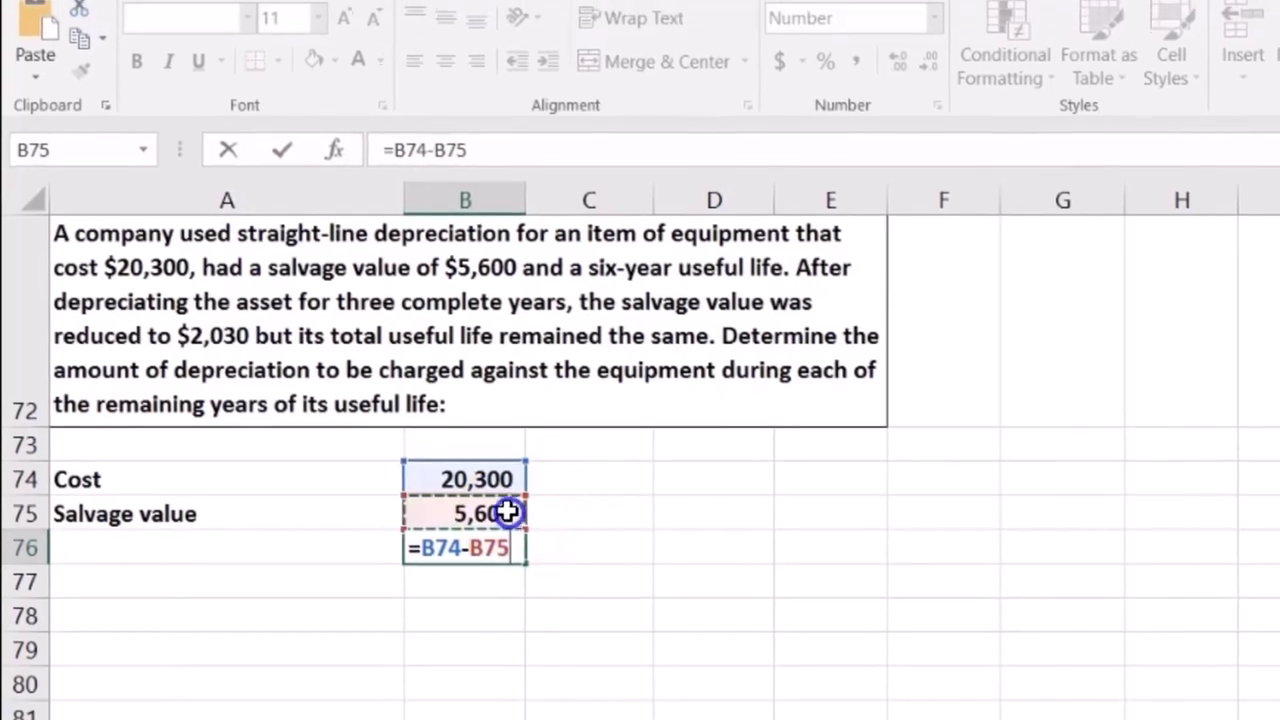
key(Return)
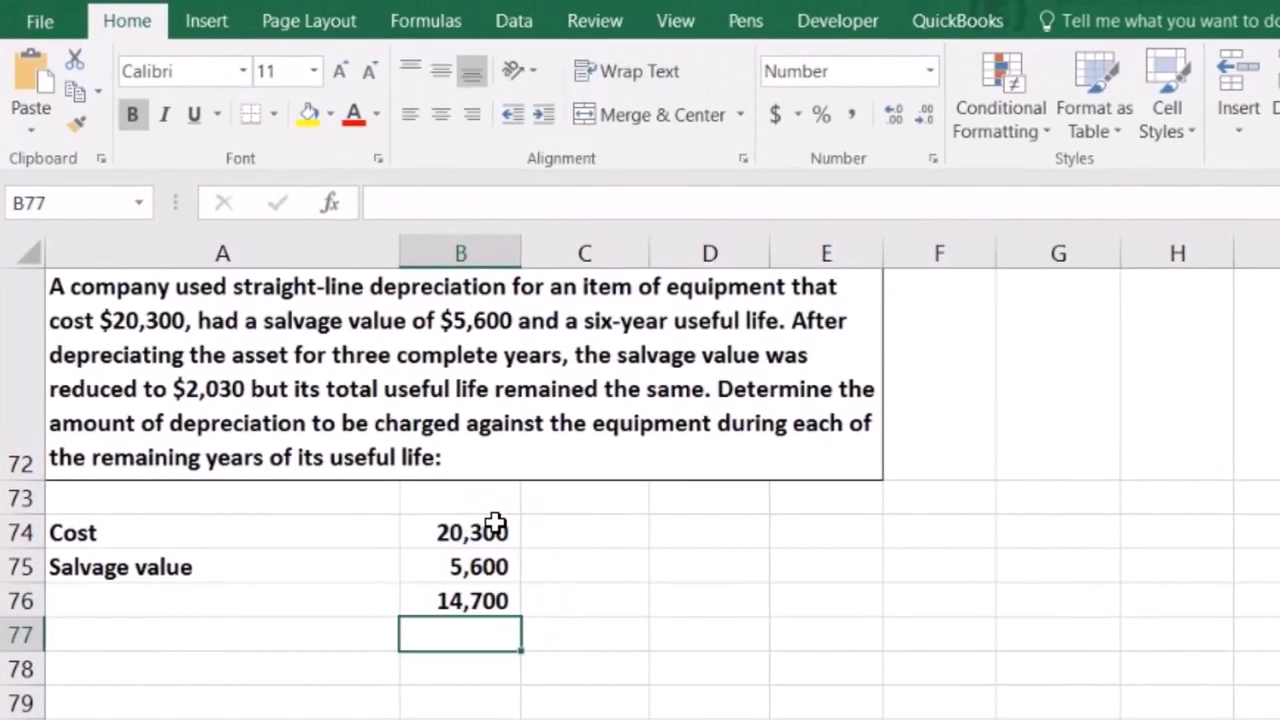
Underline the salvage value amount in B75
key(Up)
key(Up)
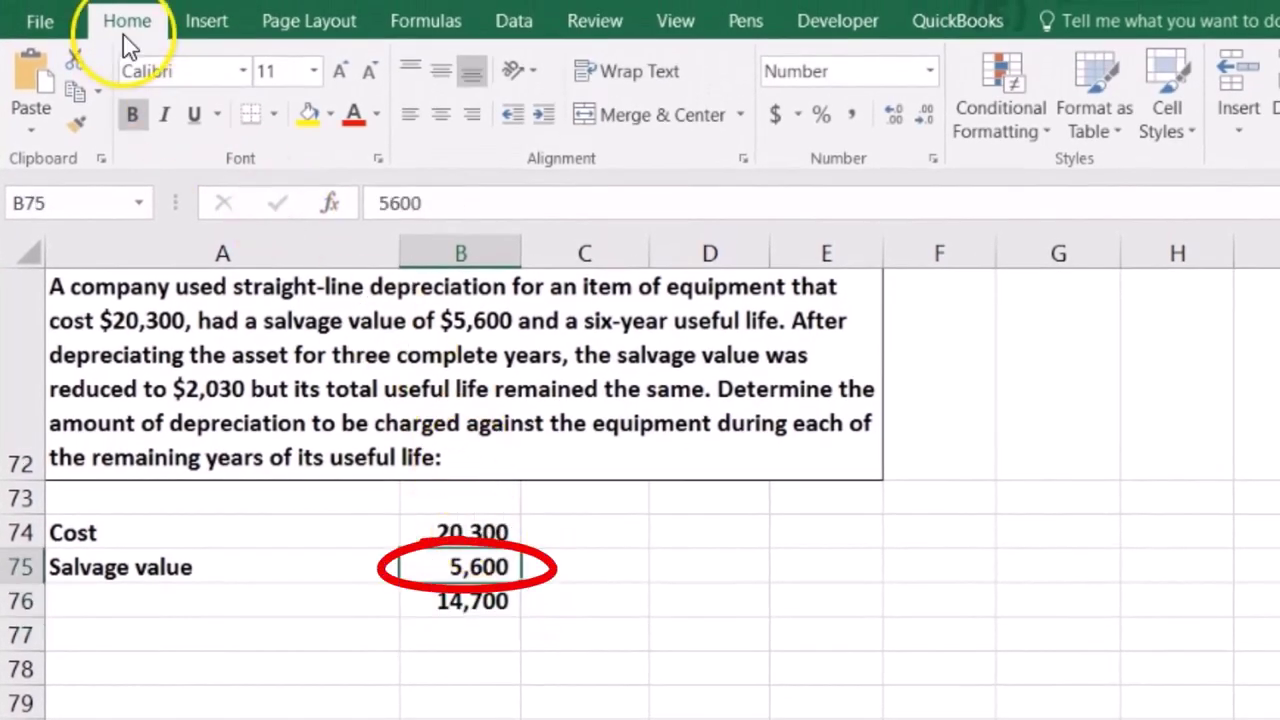
click(194, 114)
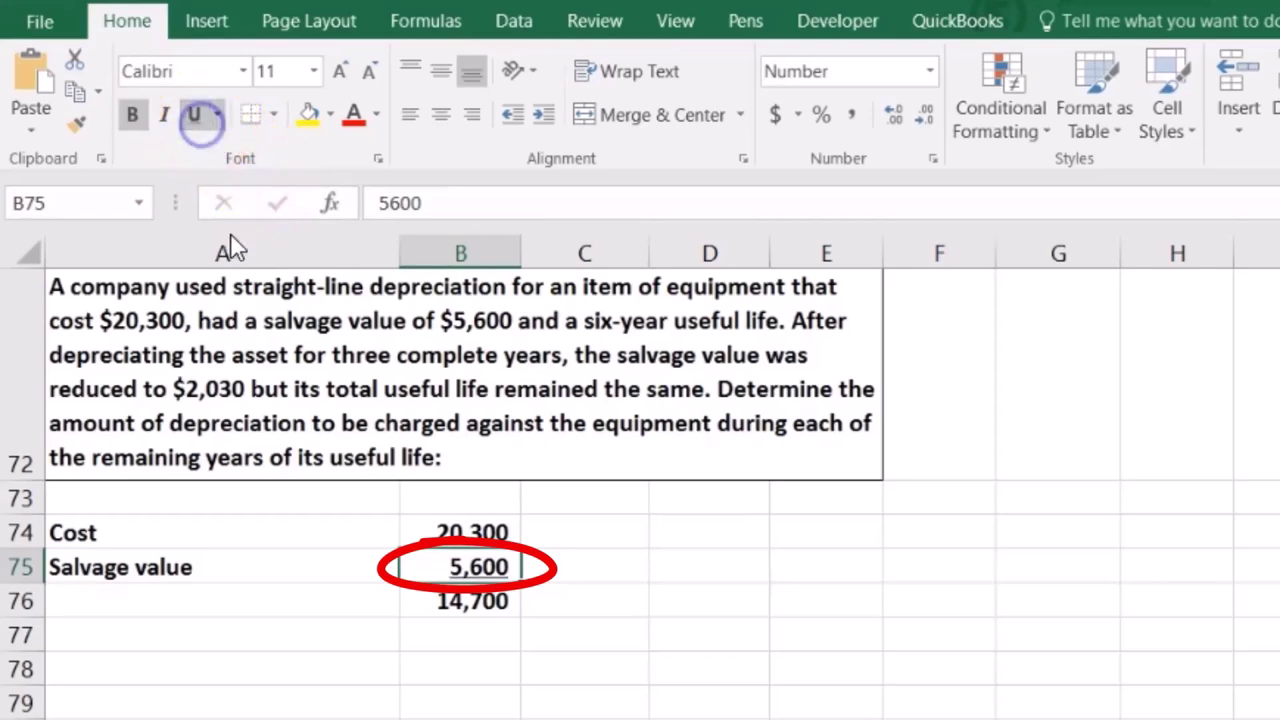
Label the difference in row 76 by entering Amount to be depreciated in A76
click(103, 605)
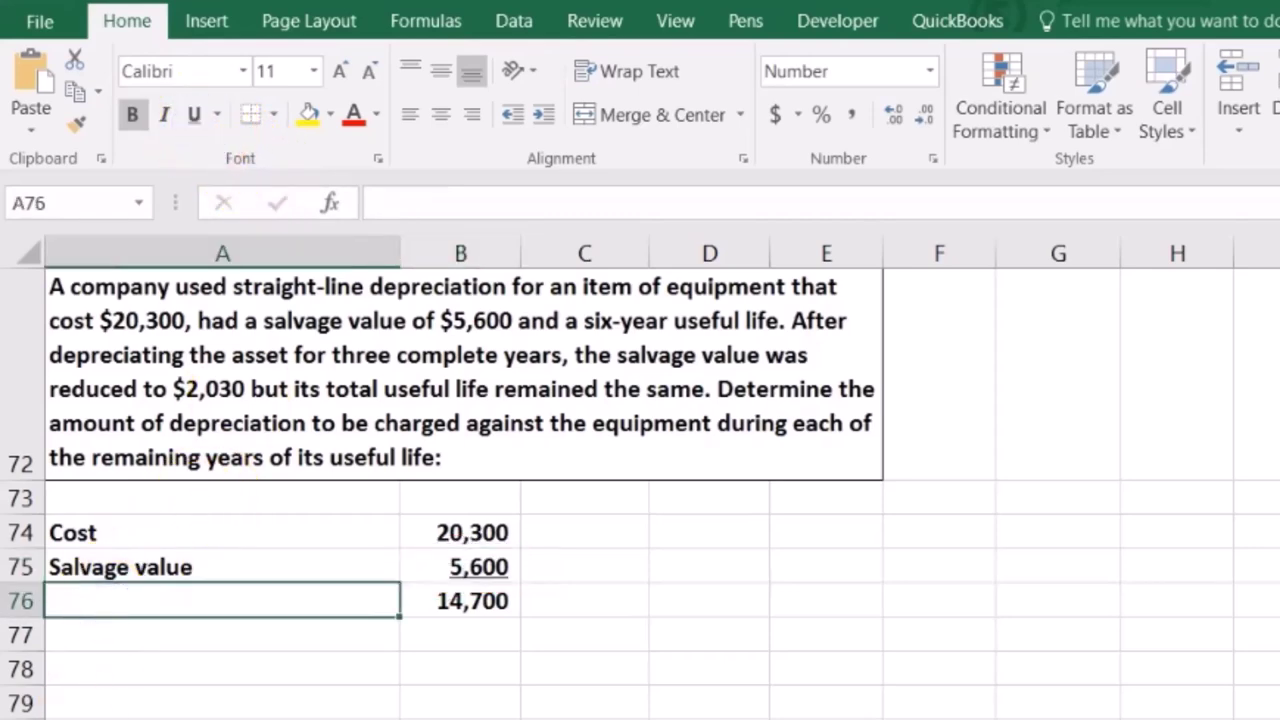
text(Amount to be depreciated)
key(Tab)
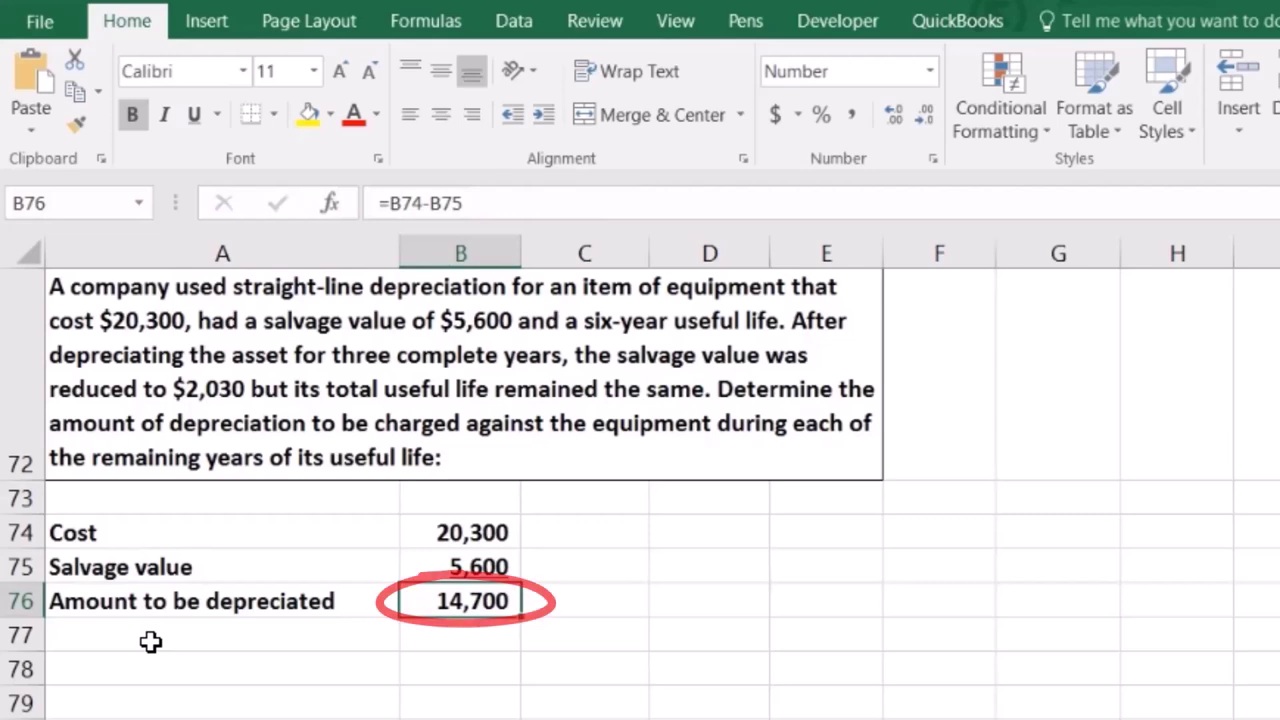
key(Up)
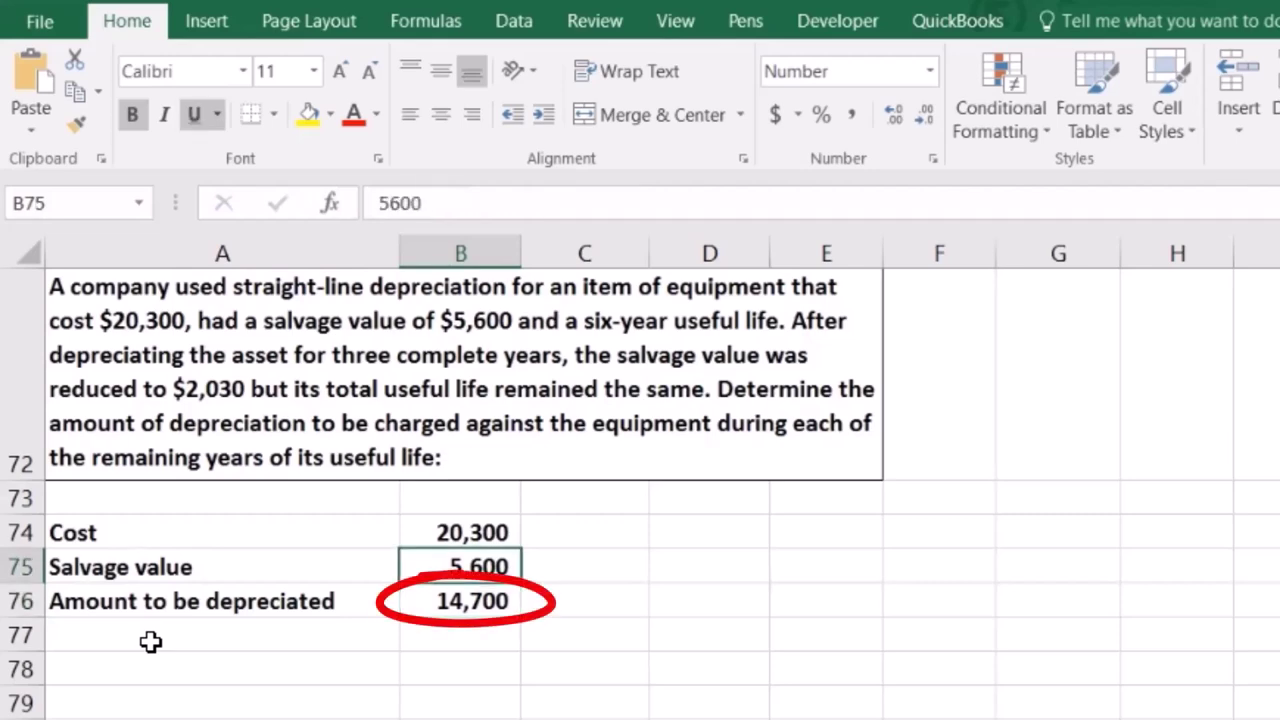
key(Down)
Enter the label year in A77 with the useful life 6 beside it in B77
click(150, 641)
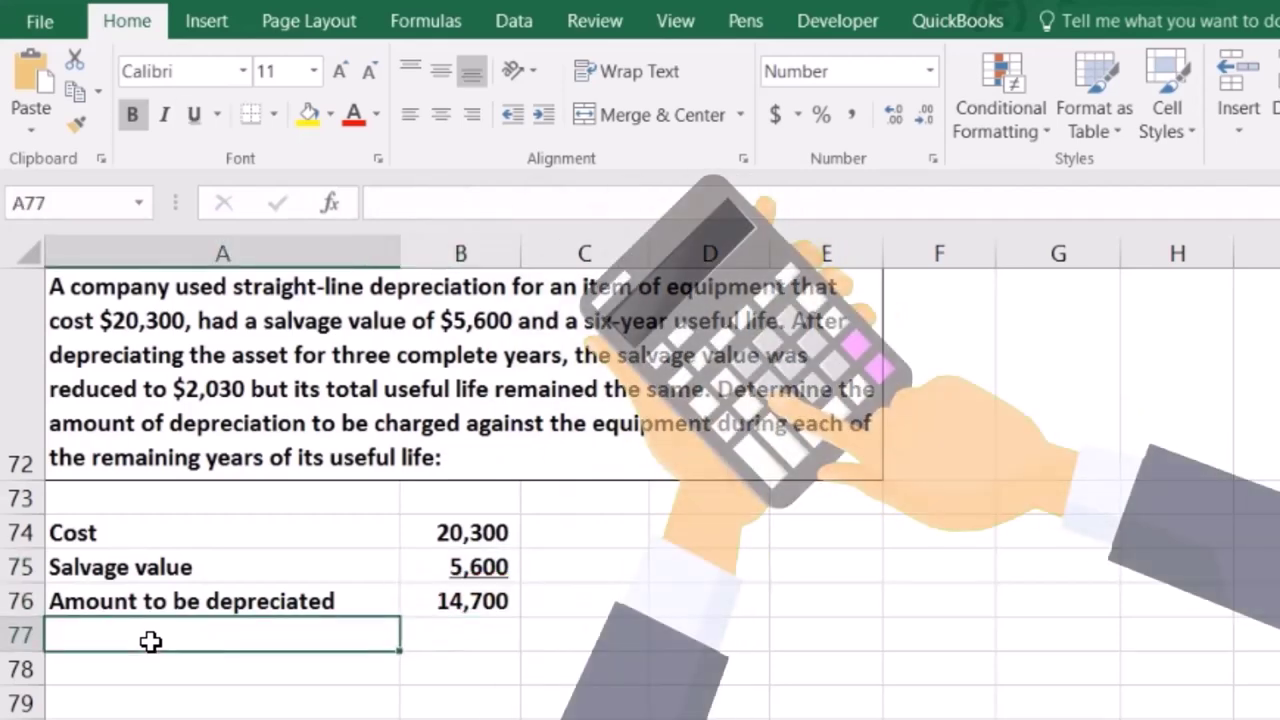
text(year)
key(Tab)
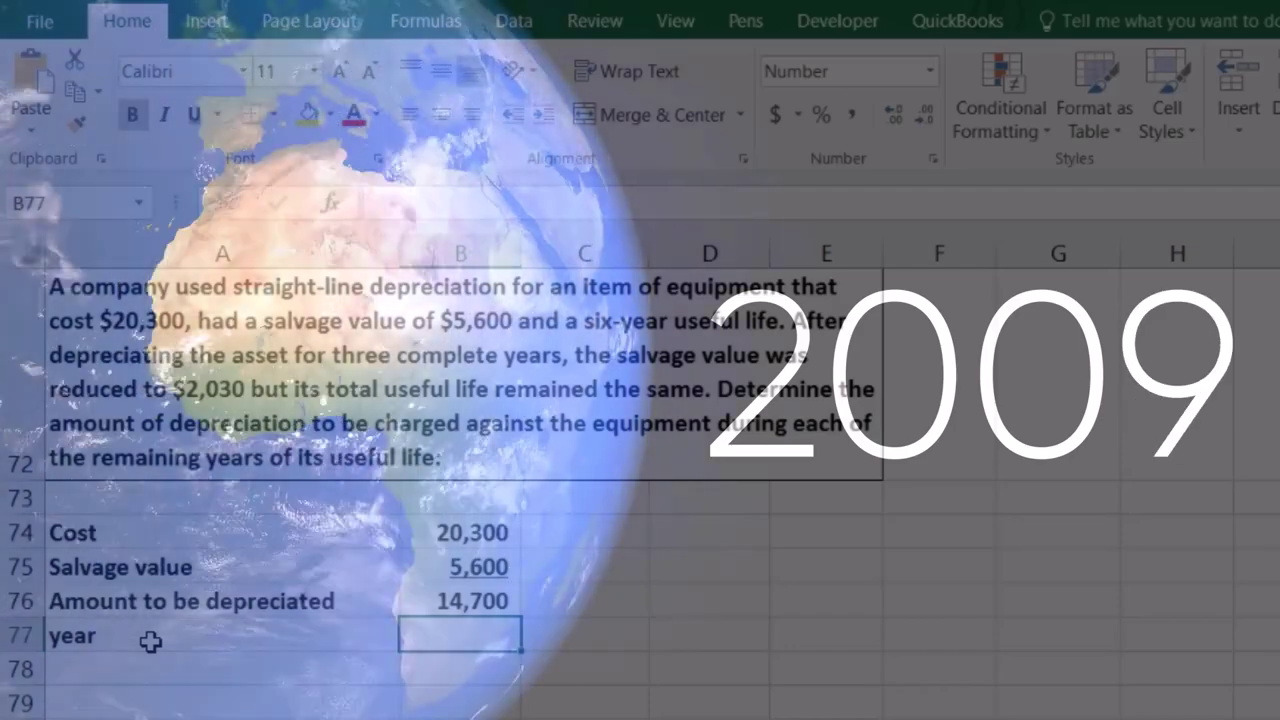
text(6)
key(Return)
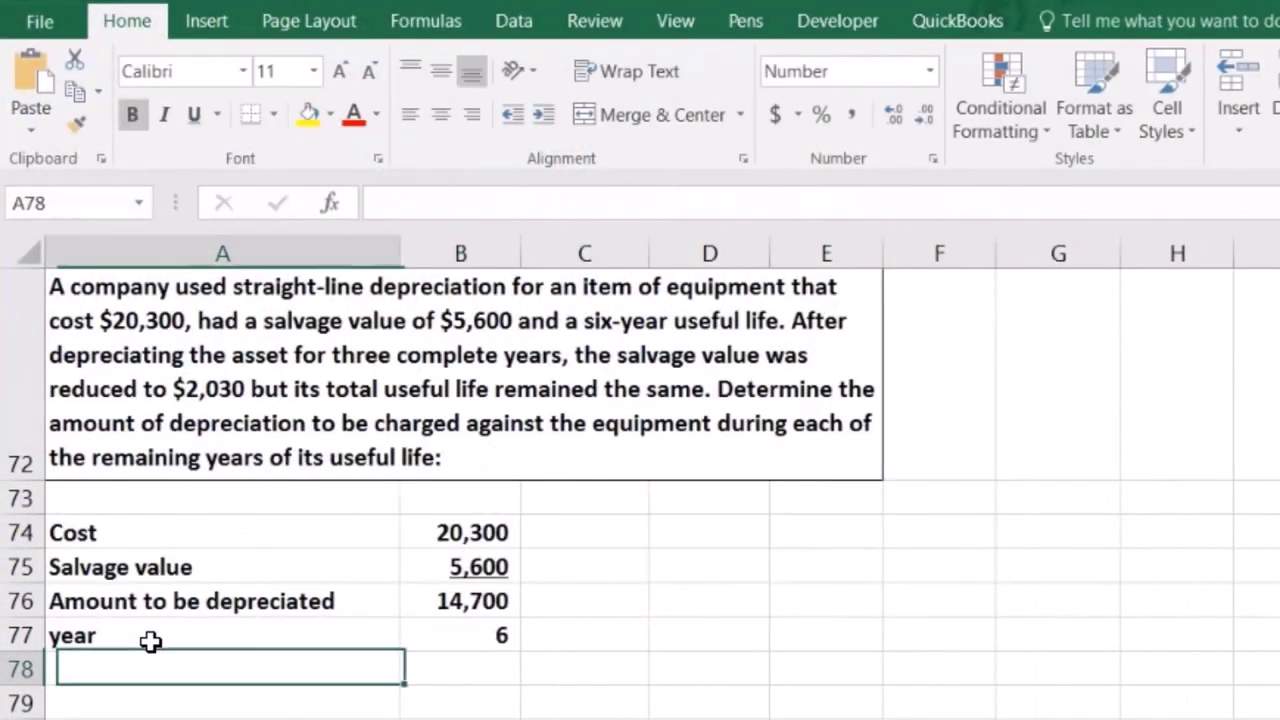
Underline the number of years in B77
key(Up)
key(Right)
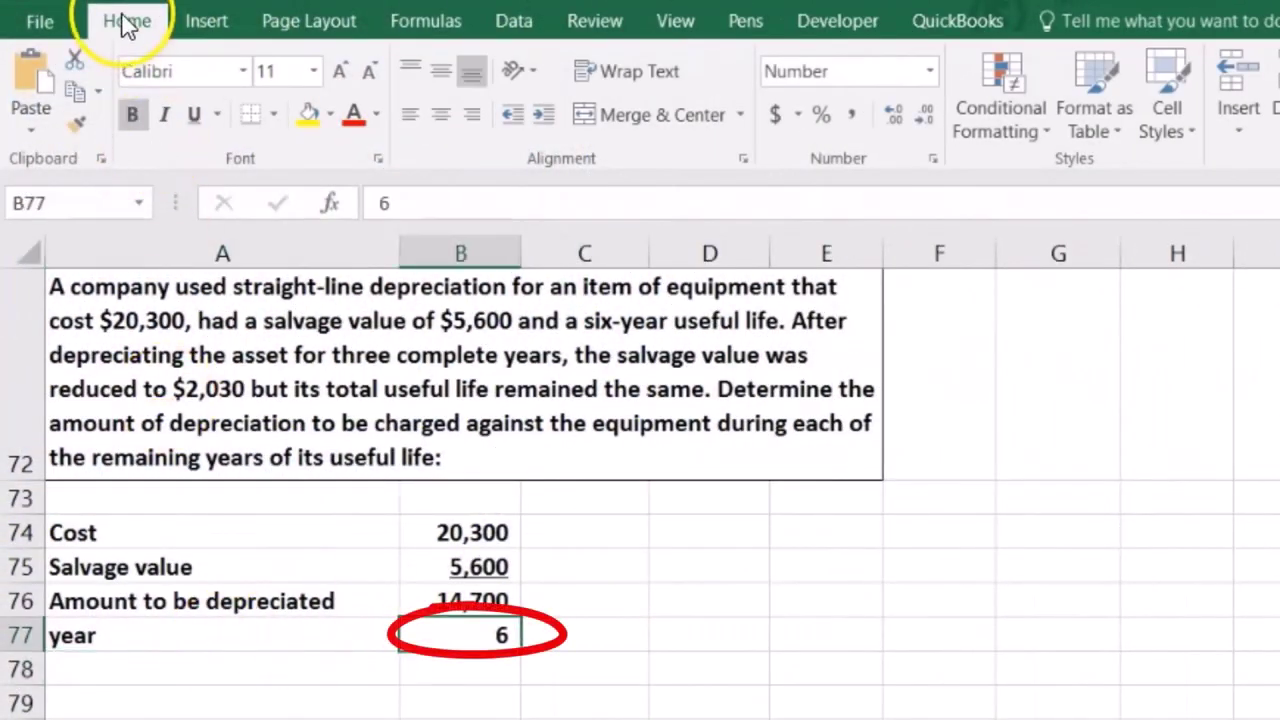
click(194, 114)
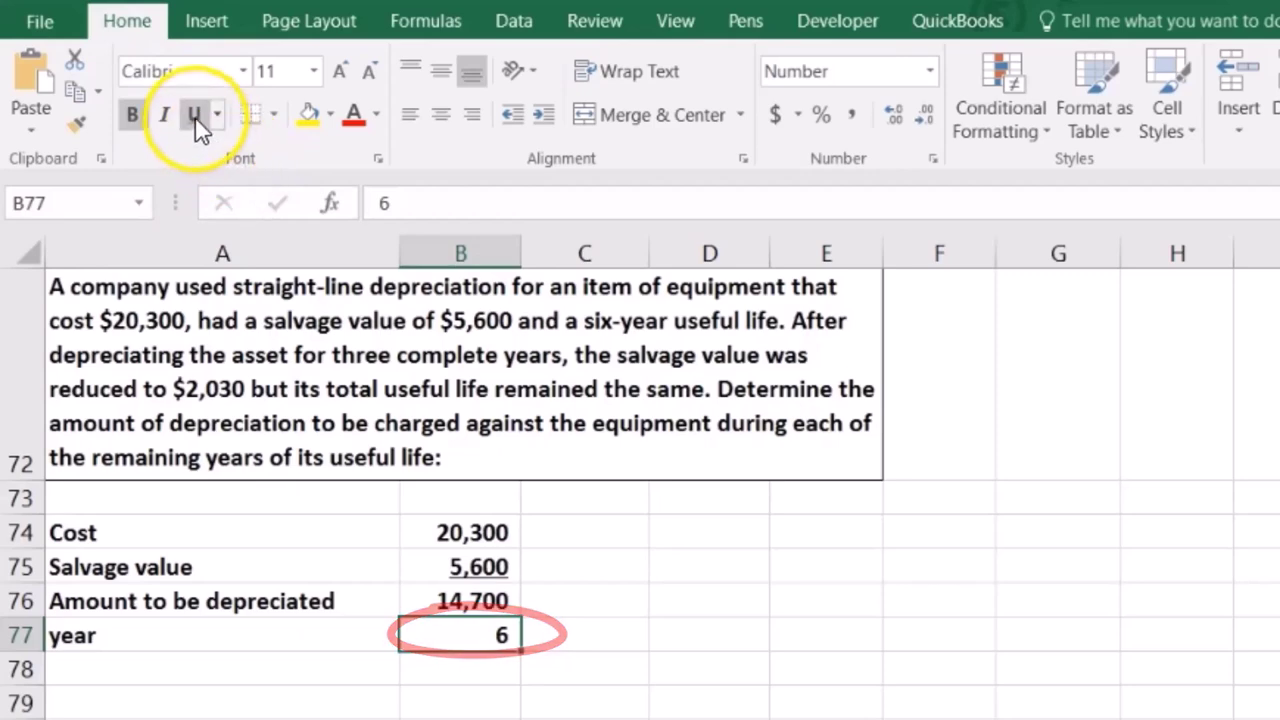
Enter the label Derpe per year in A78, correcting the spelling of its last word
click(141, 668)
text(De)
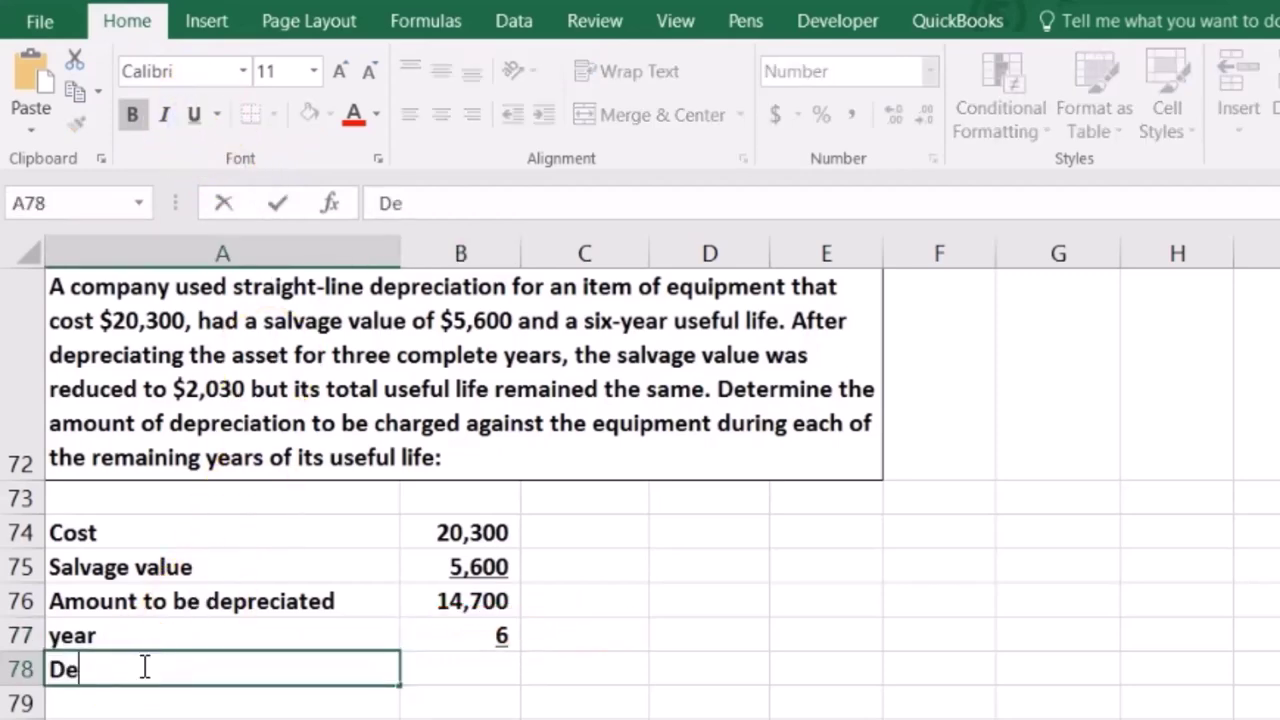
text(rpe per yar)
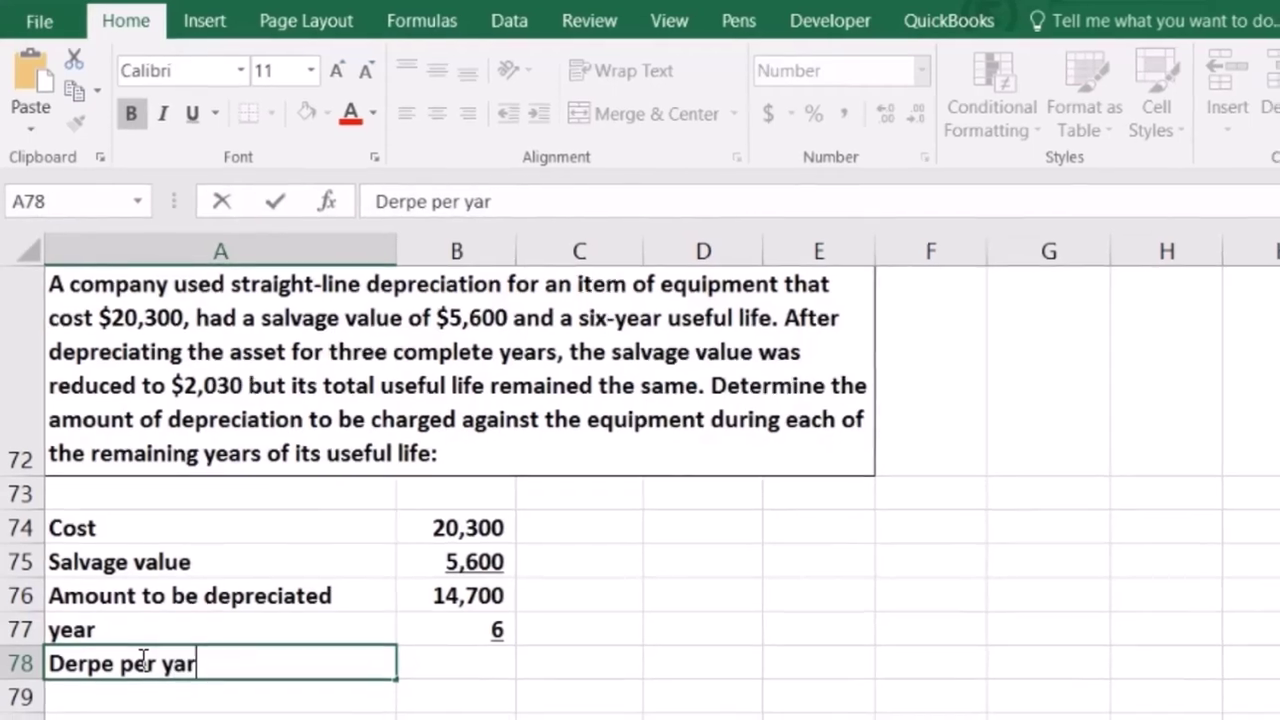
key(Tab)
double_click(206, 618)
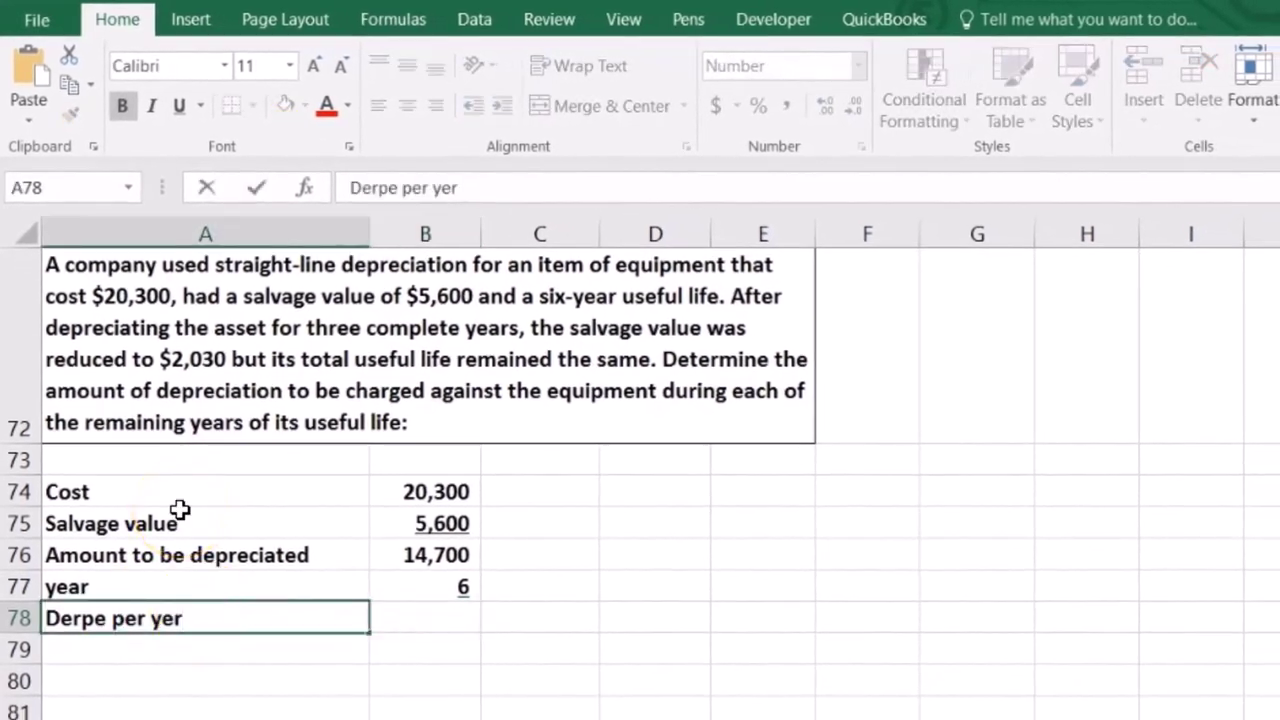
key(Tab)
Calculate the annual depreciation in B78 with the formula =B76/B77
text(=)
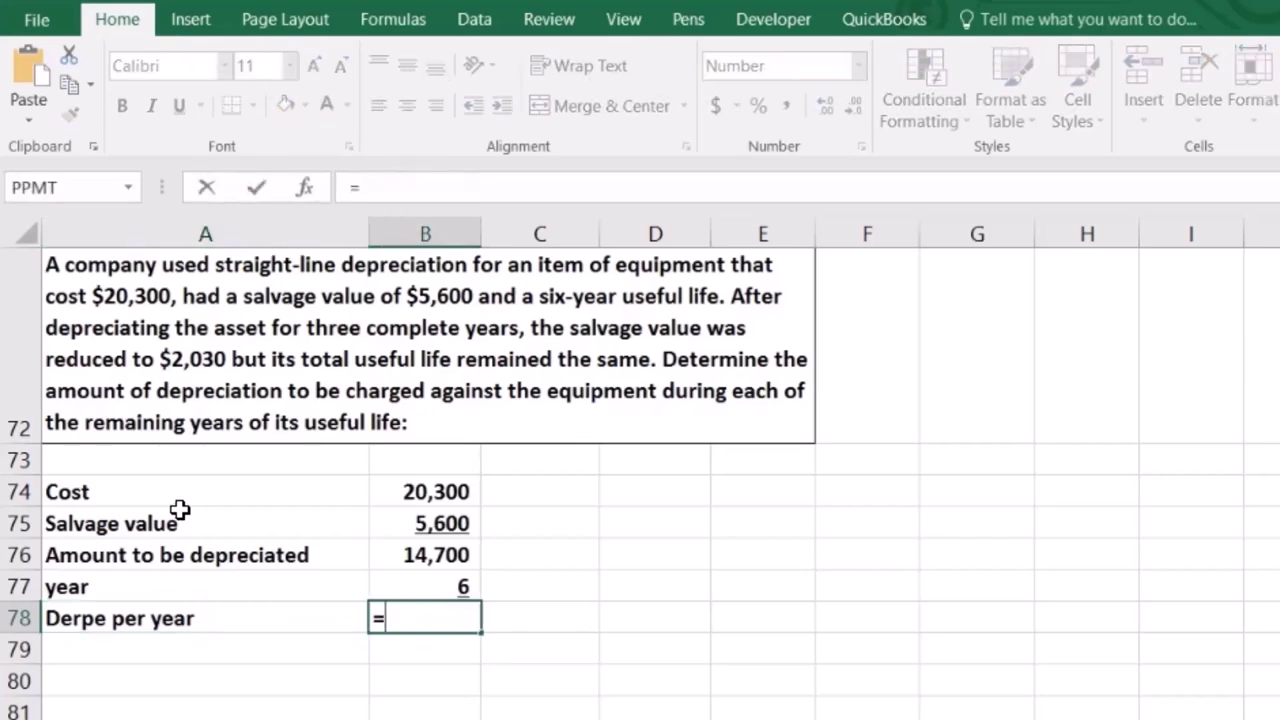
click(385, 550)
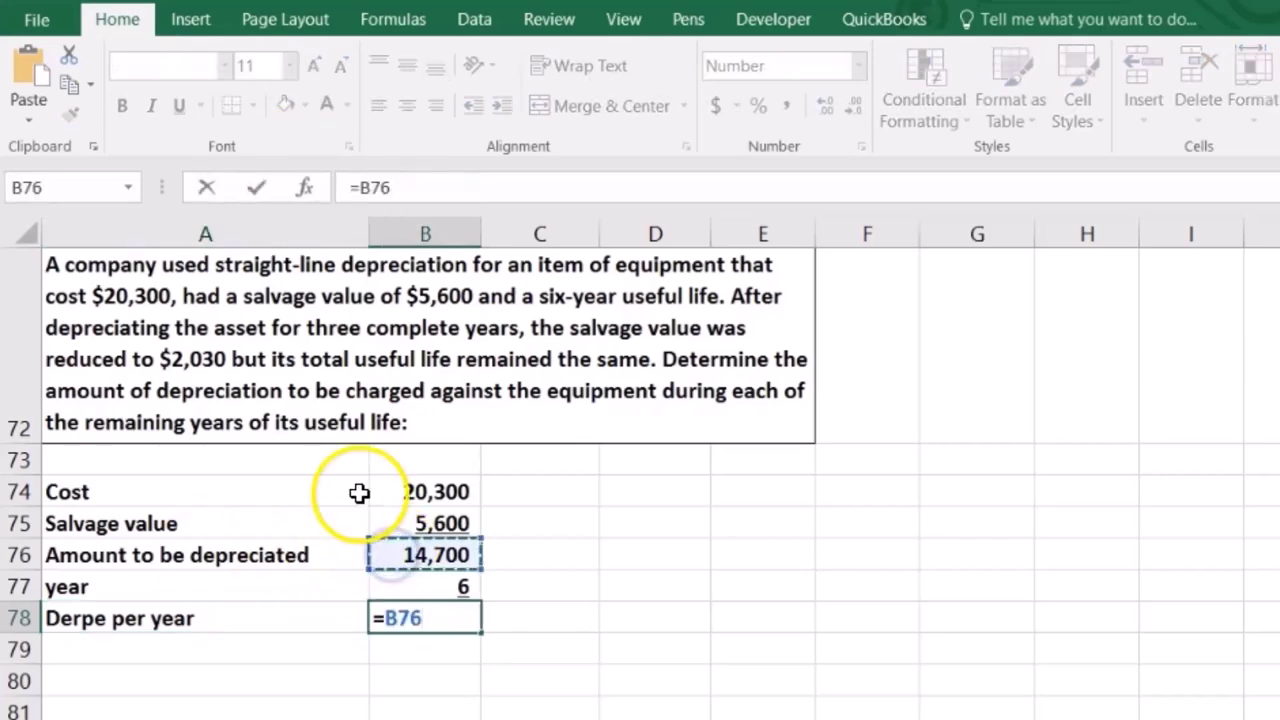
text(/)
click(418, 585)
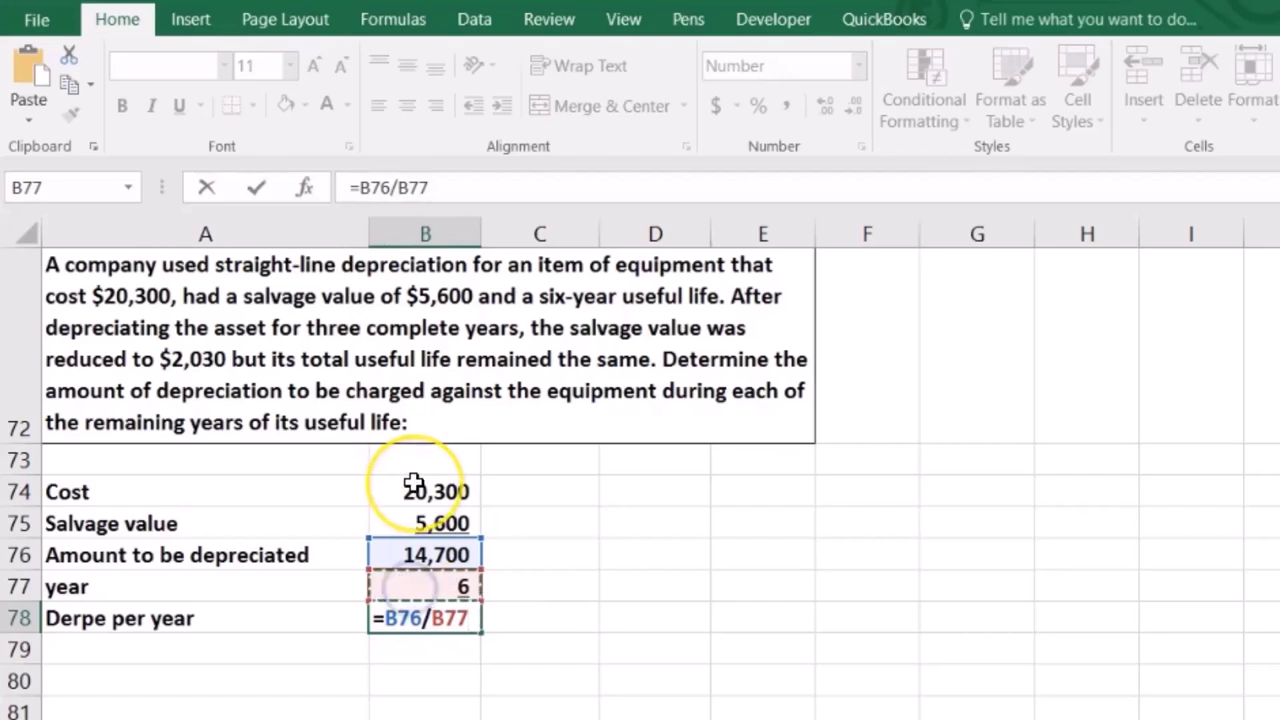
key(Return)
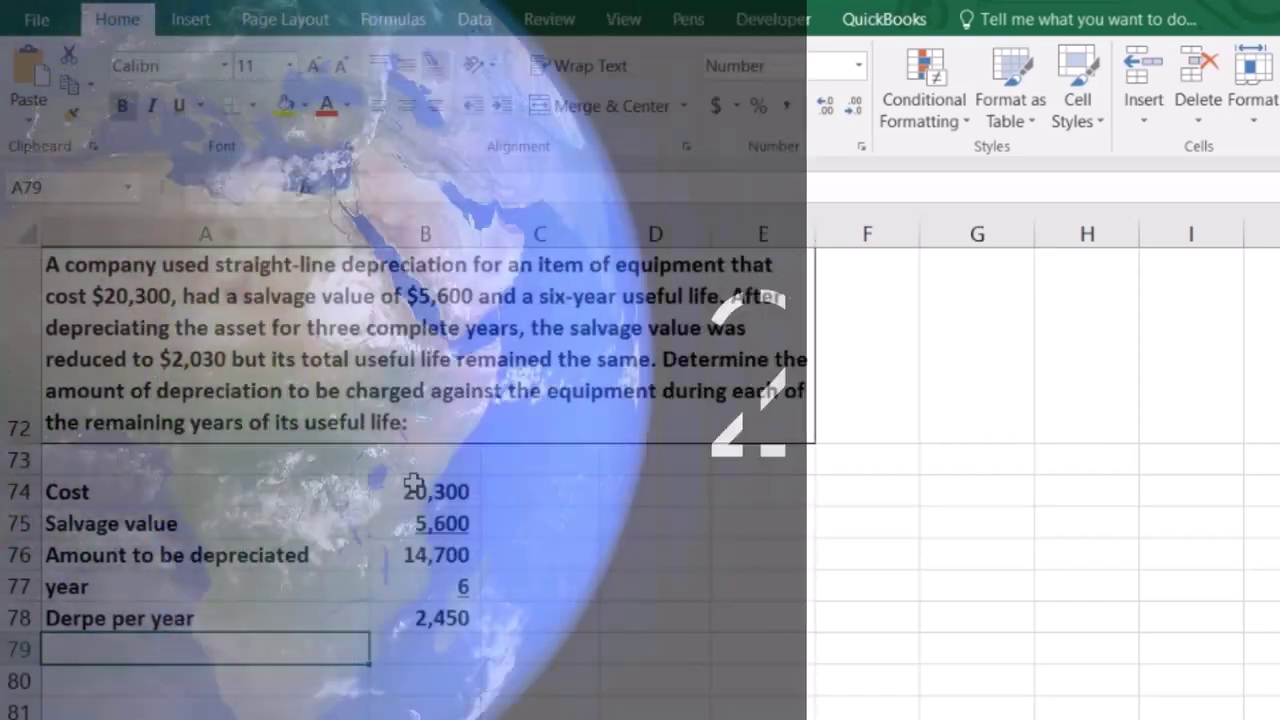
Start a second calculation block with the label Salvge value in D74 and the value 5600 in F74
key(Right)
key(Right)
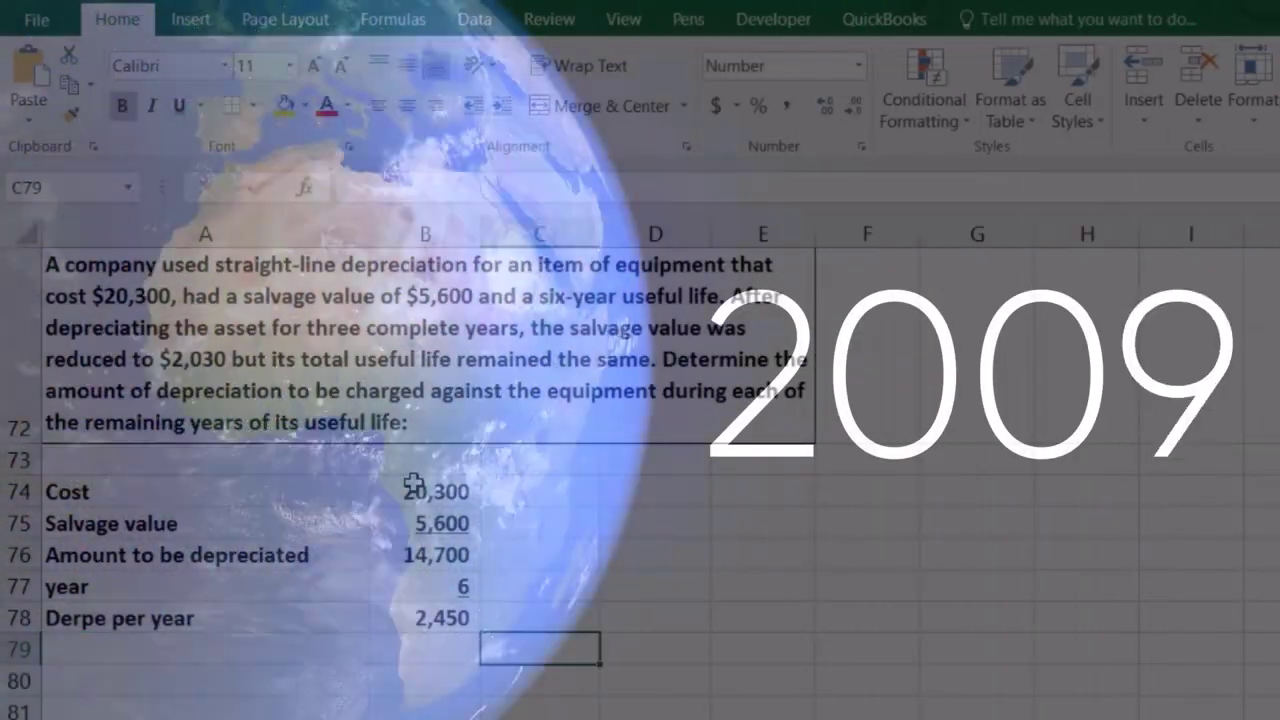
key(Up)
key(Up)
key(Up)
key(Up)
key(Up)
key(Right)
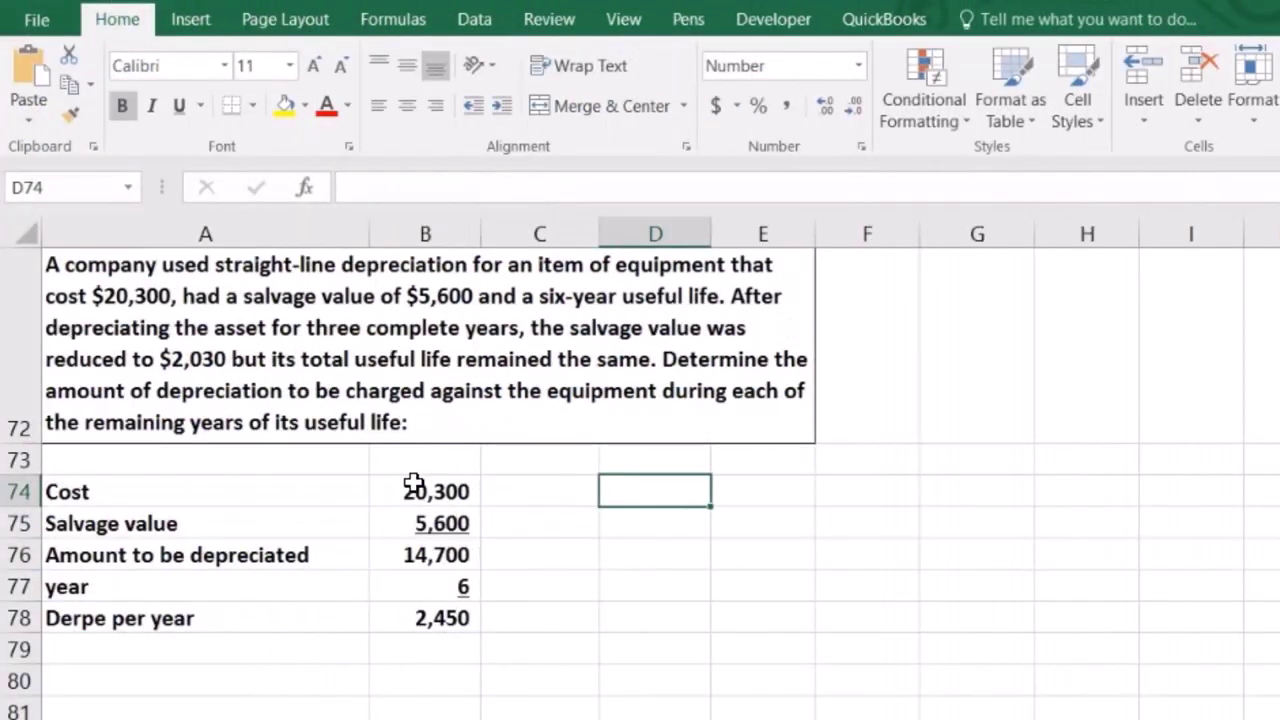
text(Salv)
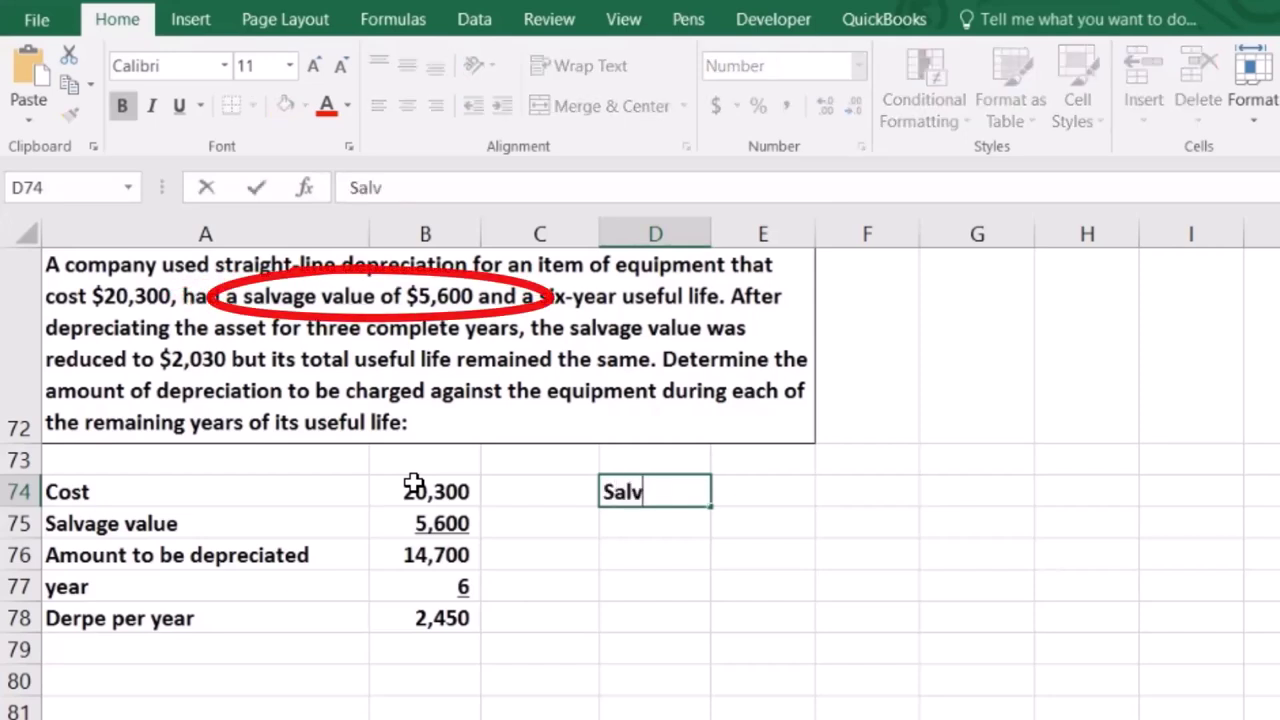
text(ge value)
key(Right)
key(Right)
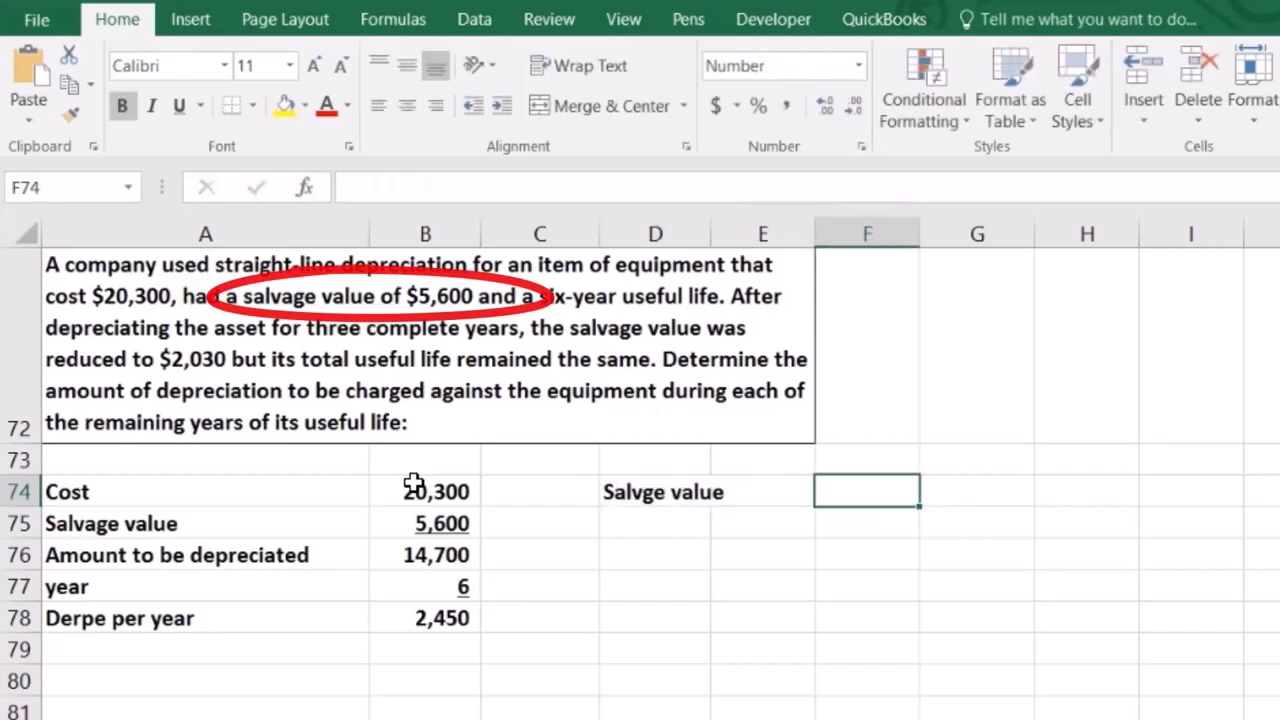
text(5600)
key(Return)
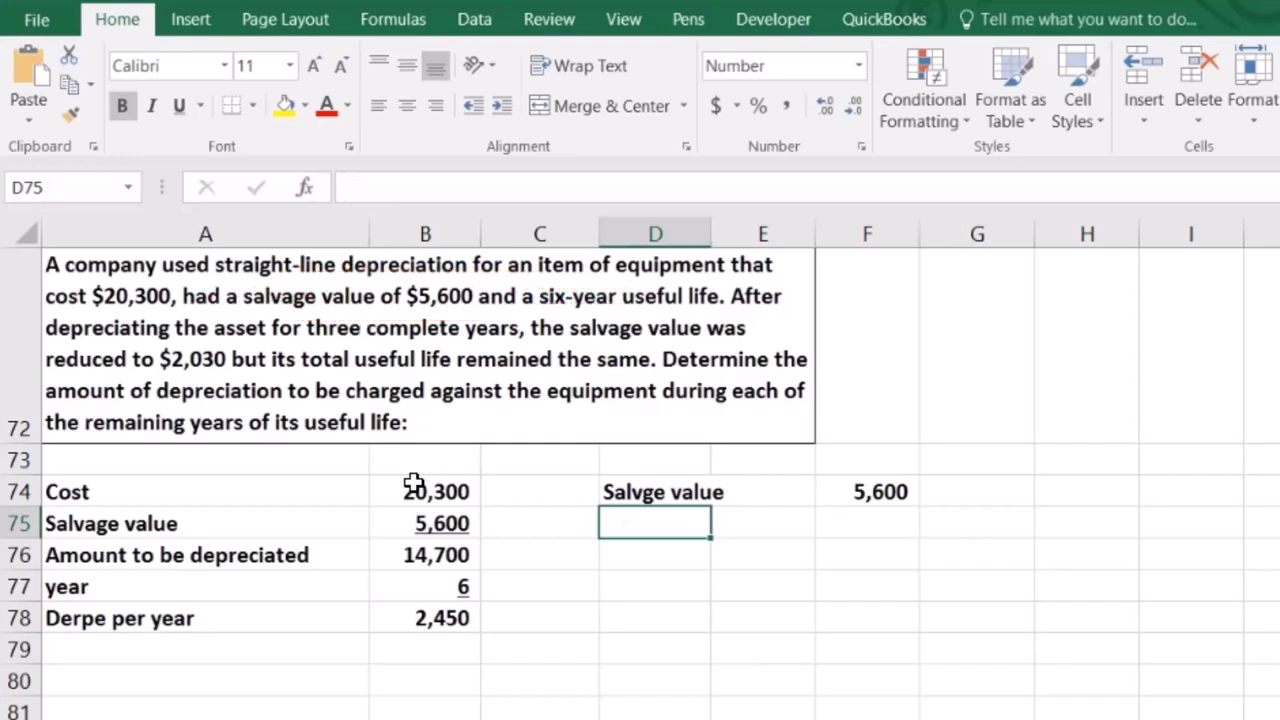
Enter the label change salvage in D75 and the value 2030 in F75, and underline that value
text(change s)
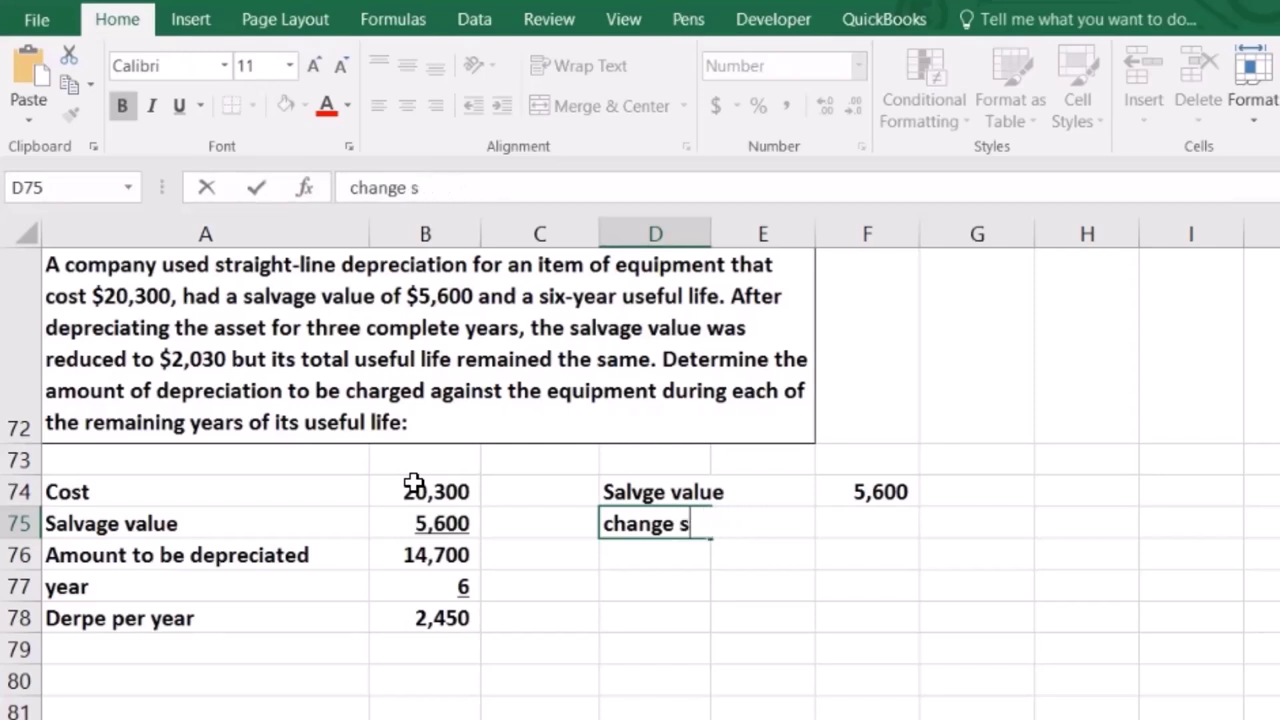
key(Tab)
key(Tab)
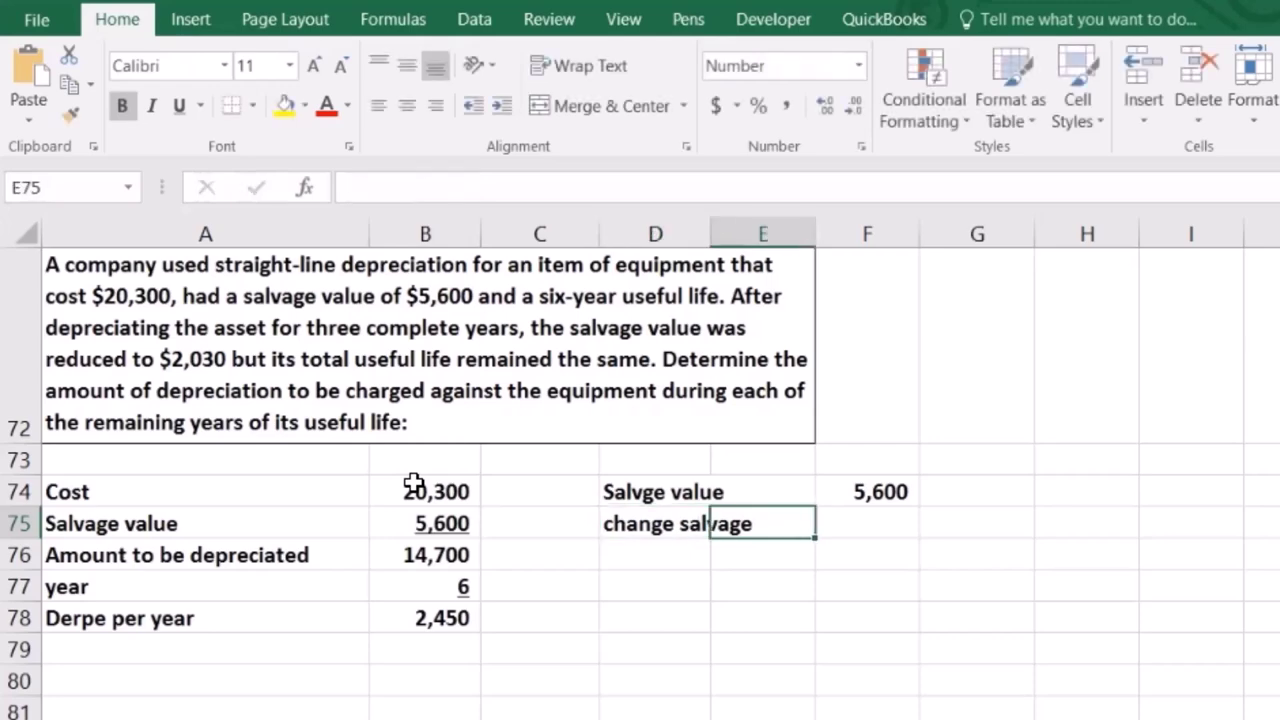
text(2030)
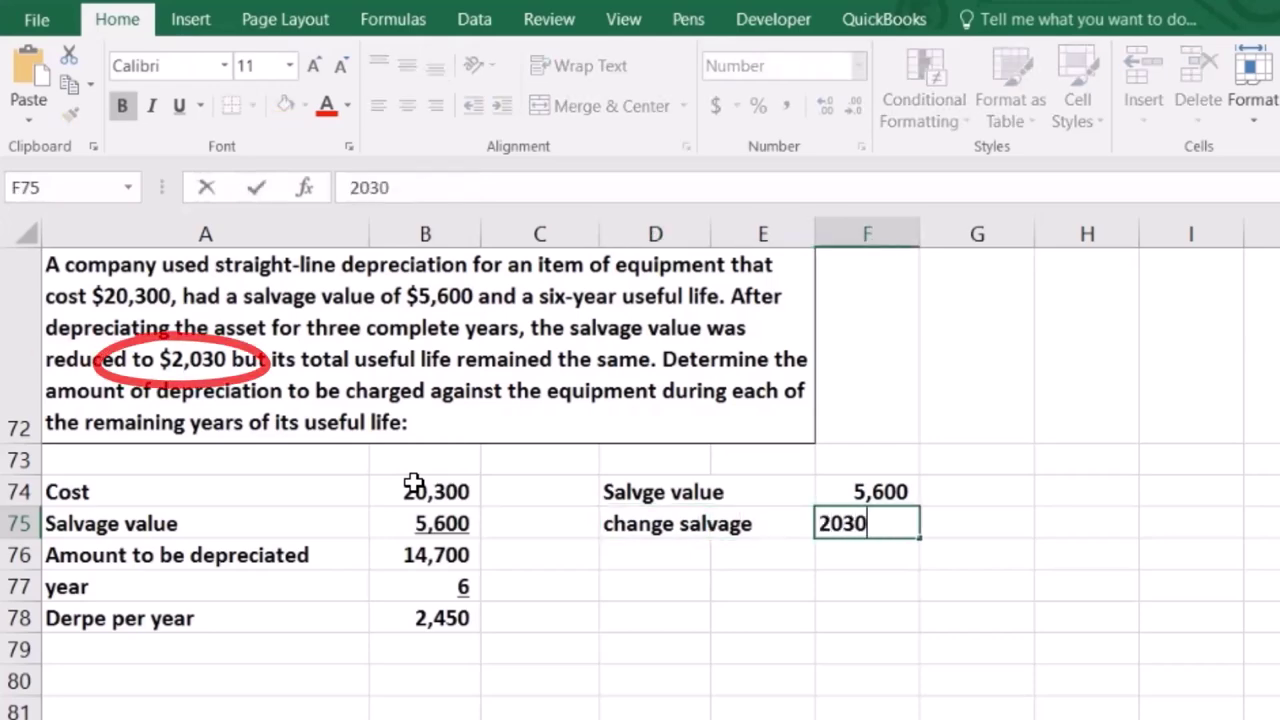
key(Return)
key(Up)
key(Right)
key(Right)
click(183, 110)
Calculate the difference between the original and changed salvage values in F76 with the formula =F74-F75
click(835, 555)
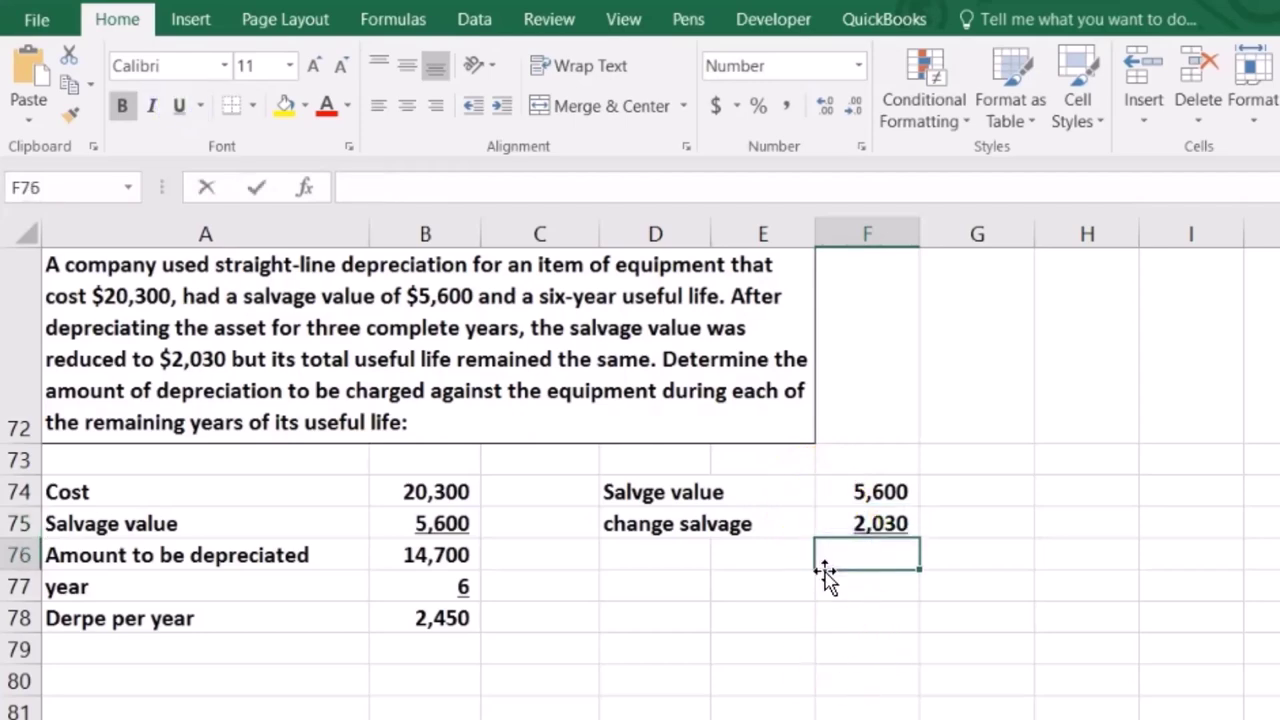
text(=)
click(893, 480)
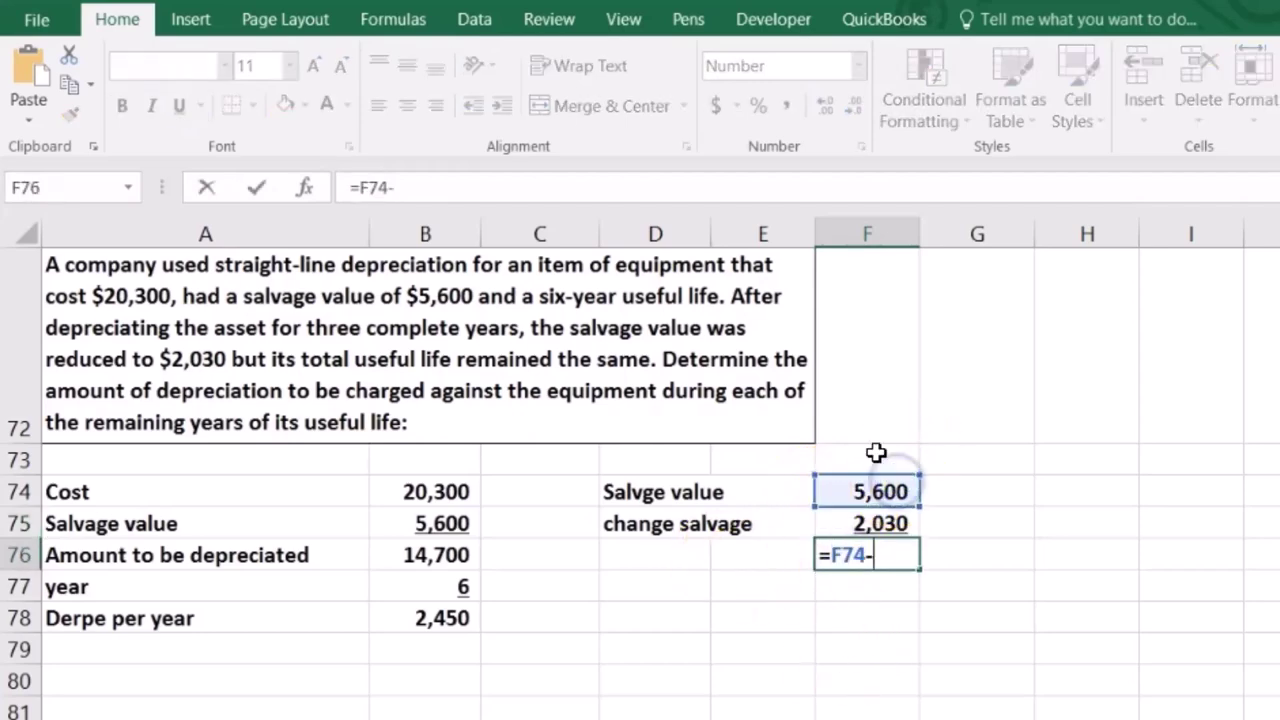
click(908, 521)
key(Return)
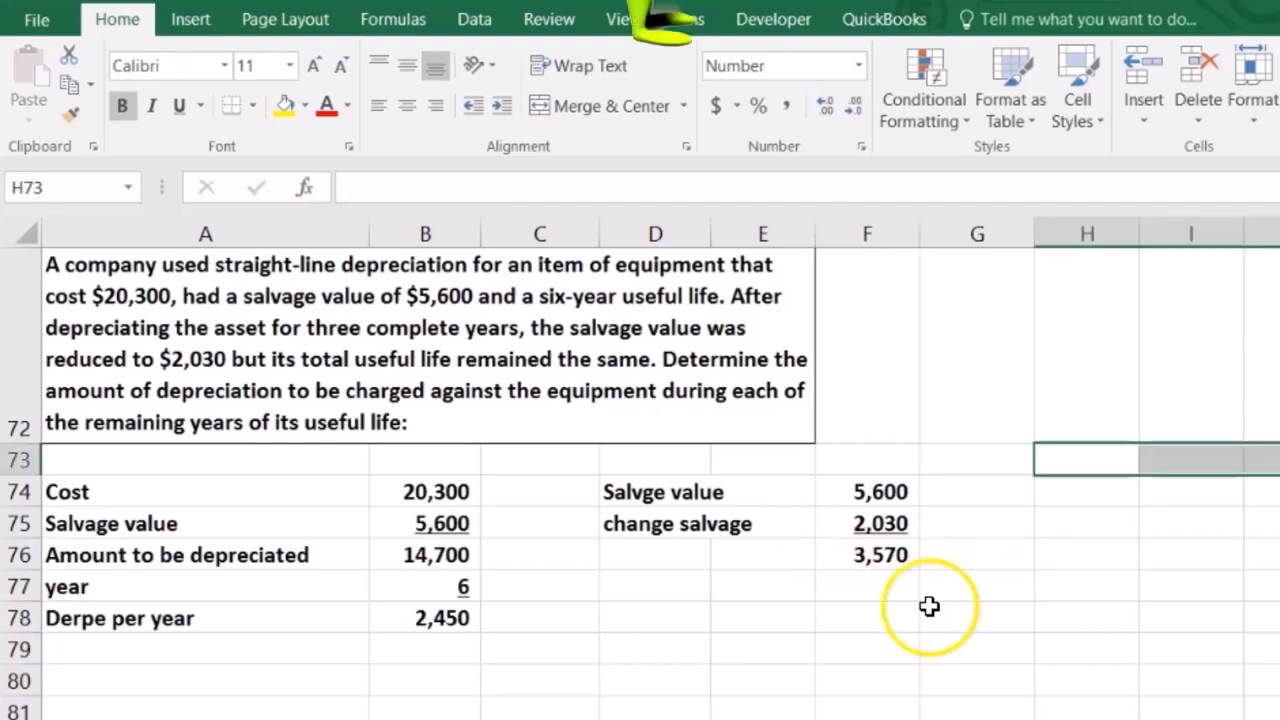
Start a third calculation block by linking H73 to the amount-to-be-depreciated label with the formula =A76
click(1060, 452)
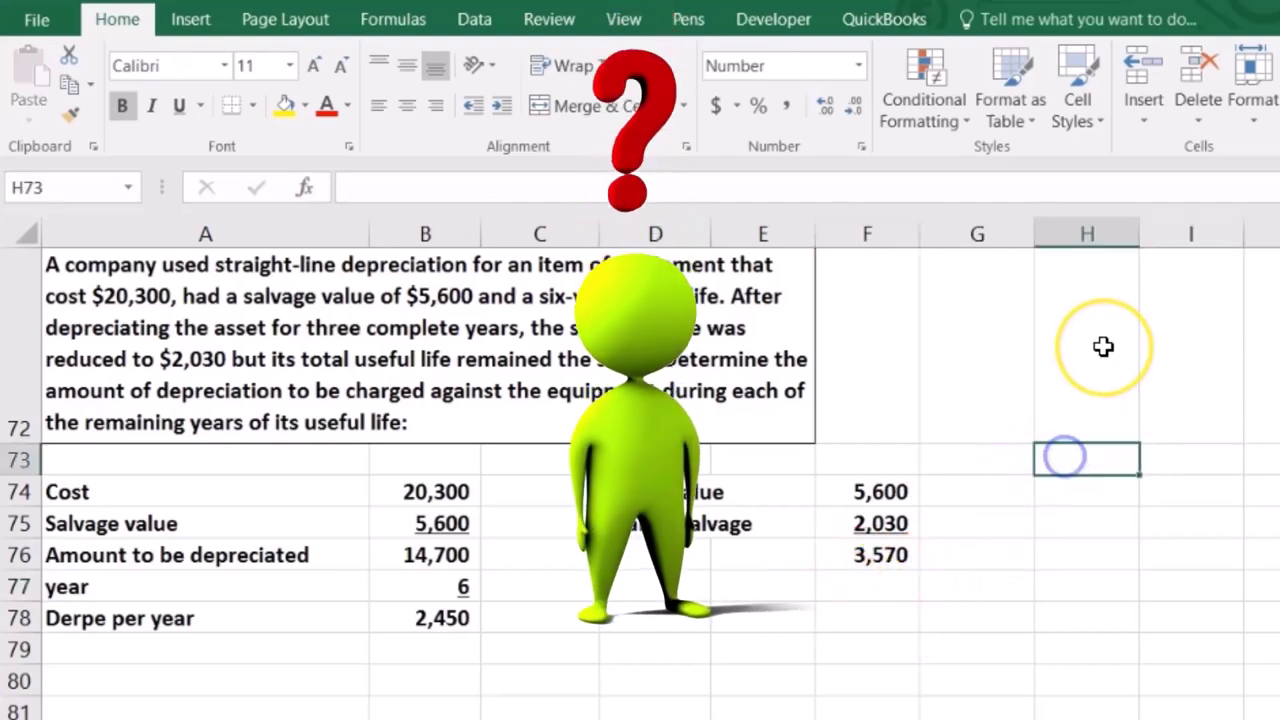
text(=)
click(176, 552)
key(Return)
Move the label in H73 to G73 and the salvage figures in F74:F77 to E74:E77
key(Up)
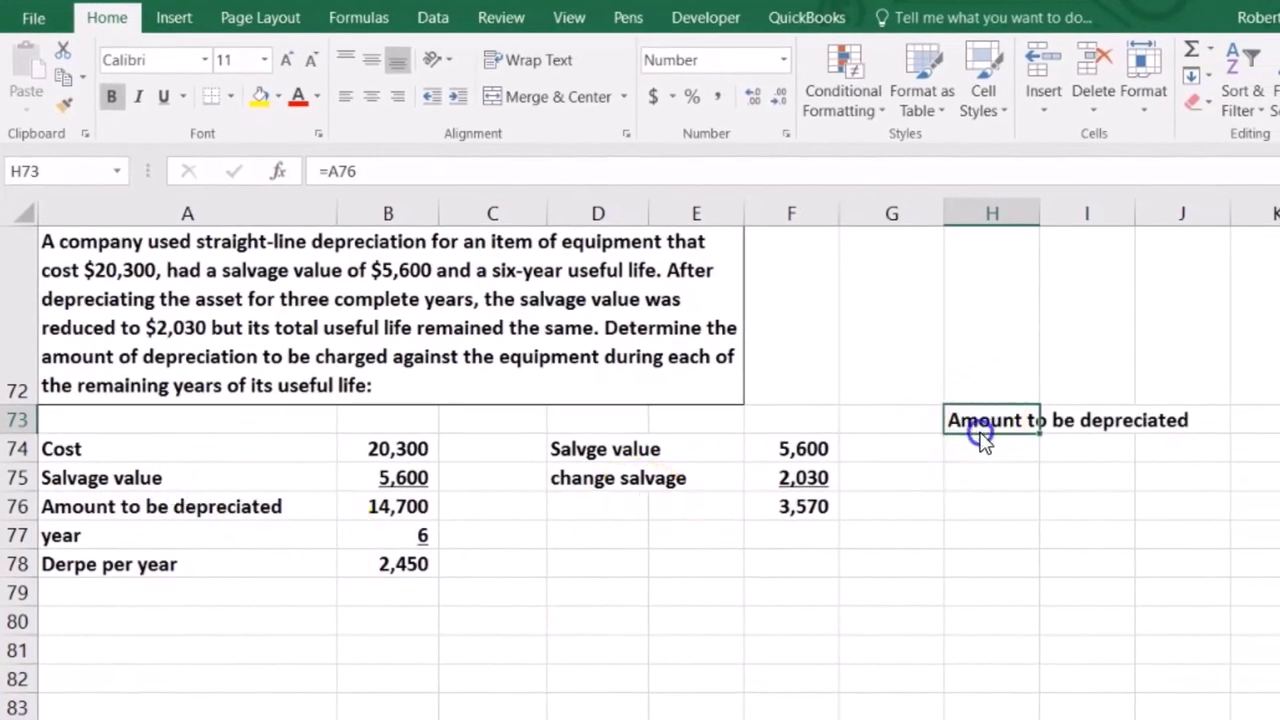
drag(936, 440, 936, 440)
drag(805, 449, 808, 531)
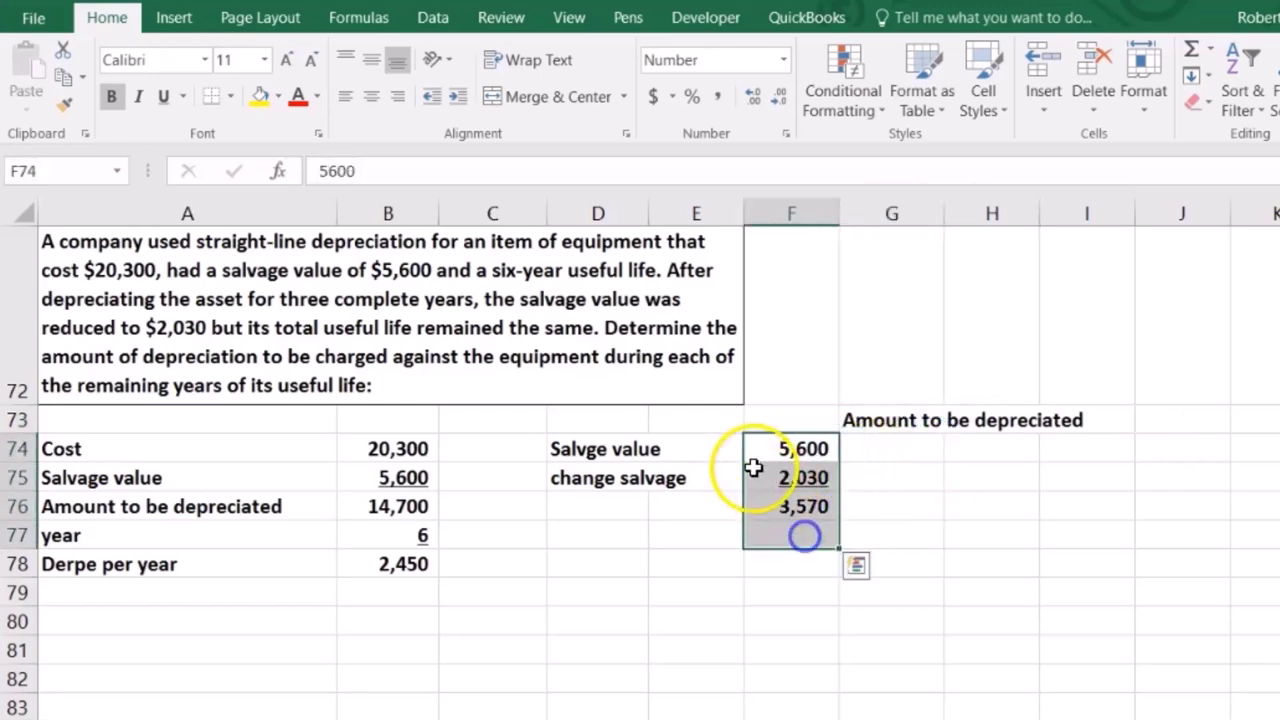
drag(745, 455, 731, 449)
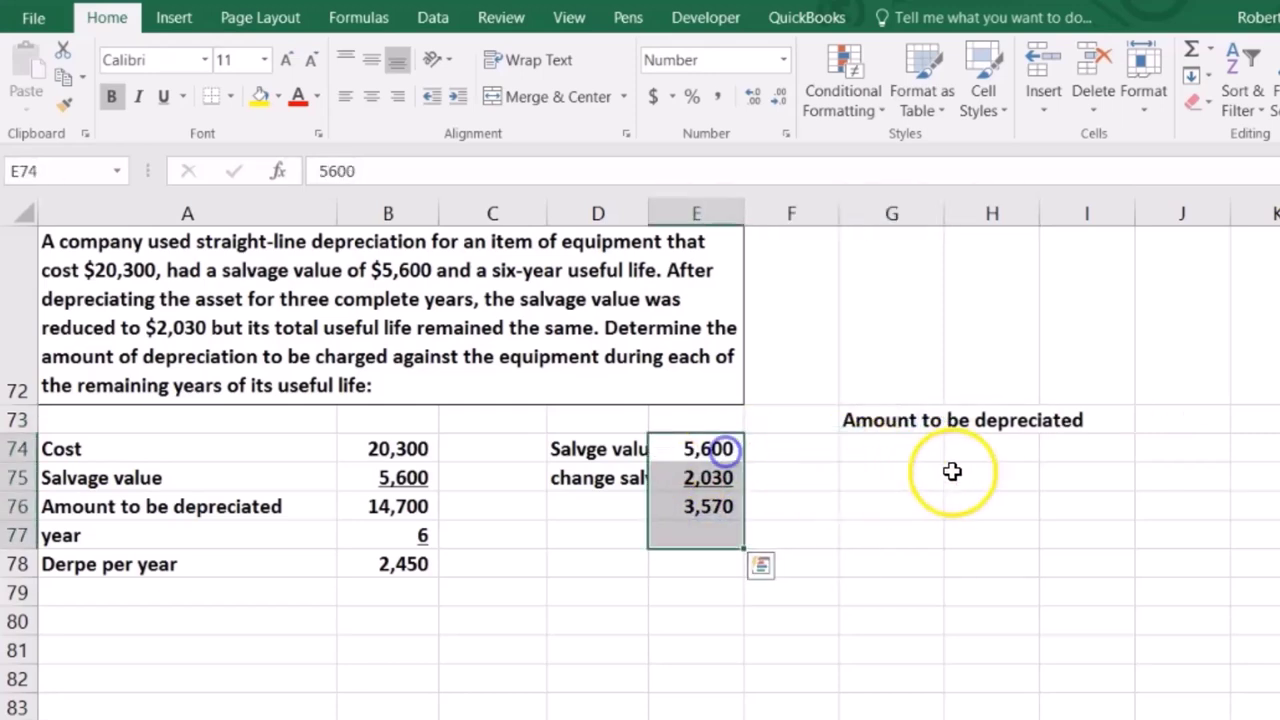
Bring the original amount to be depreciated into J73 with the formula =B76
click(1141, 425)
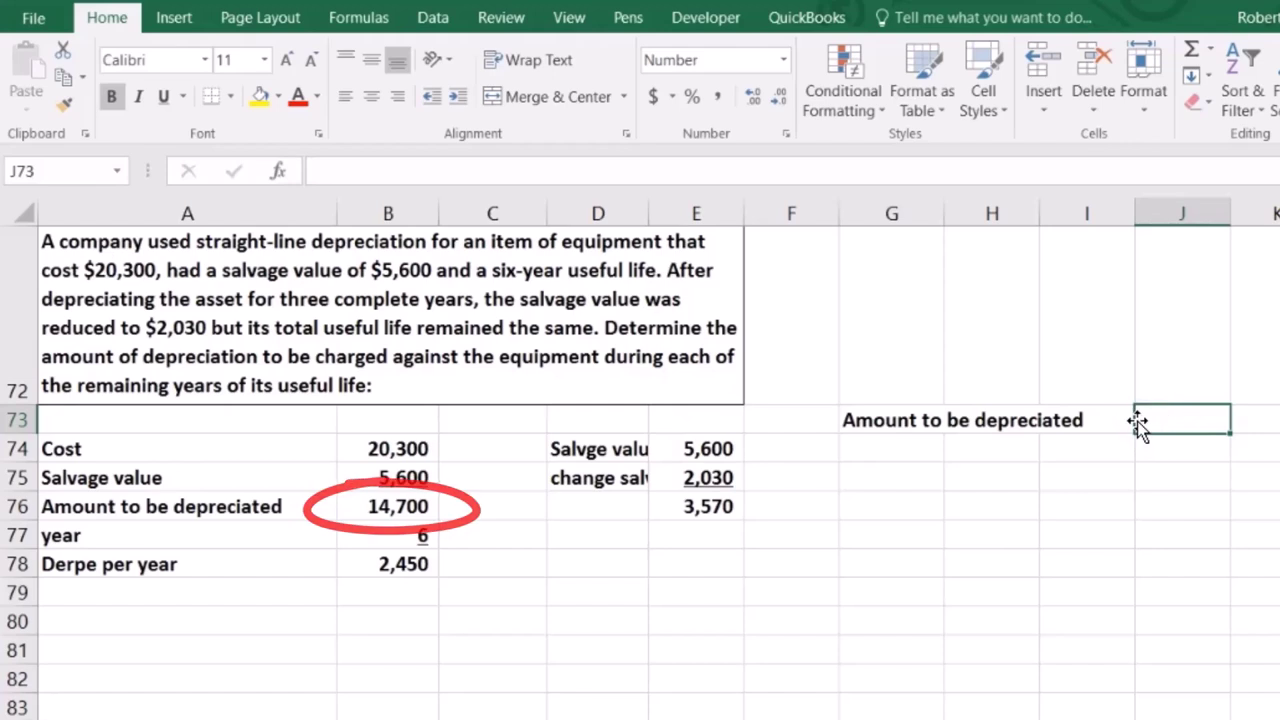
text(=)
click(397, 506)
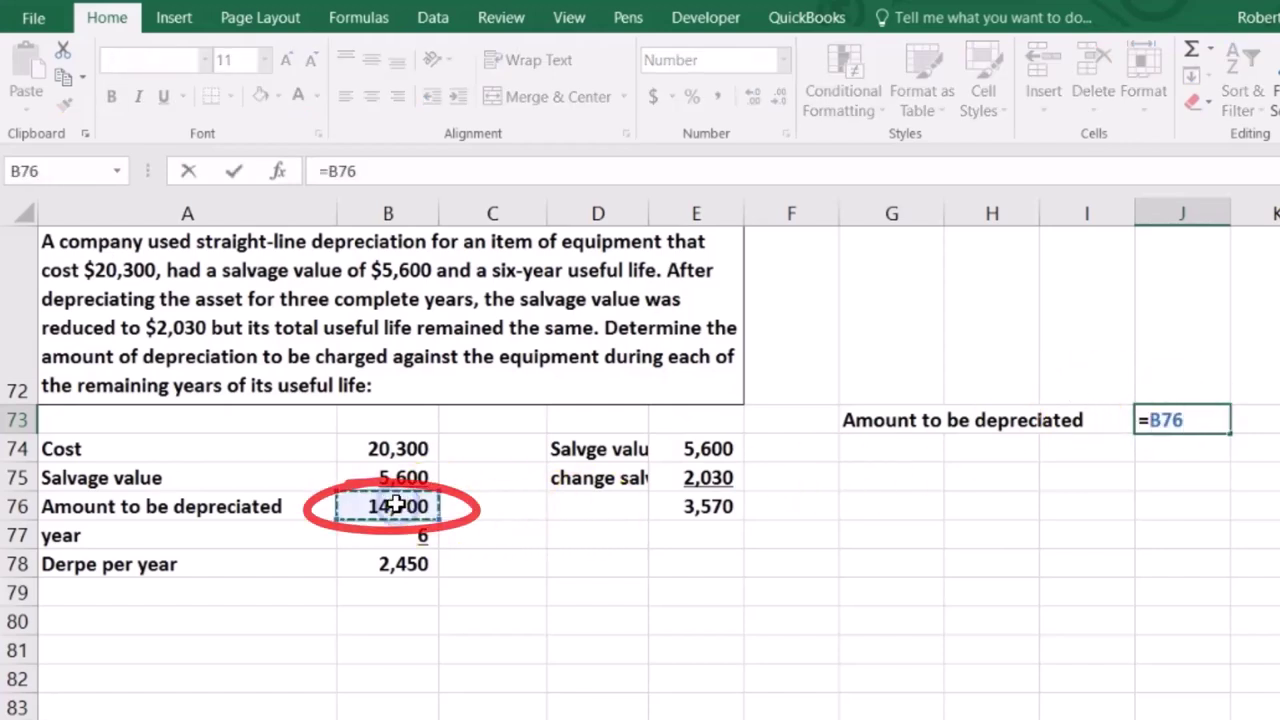
key(Return)
Calculate three years of depreciation in J74 with the formula =B78*3 and underline the cell's value
key(Left)
key(Left)
key(Left)
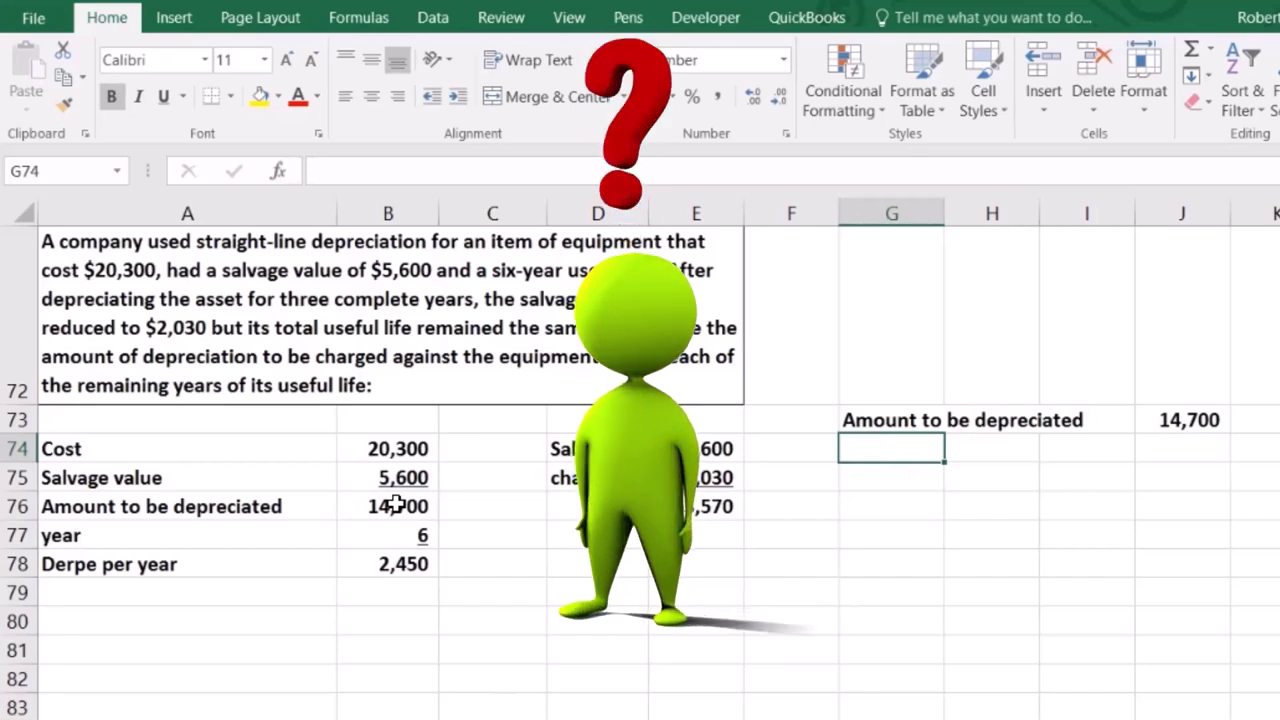
key(Right)
key(Right)
key(Right)
text(=)
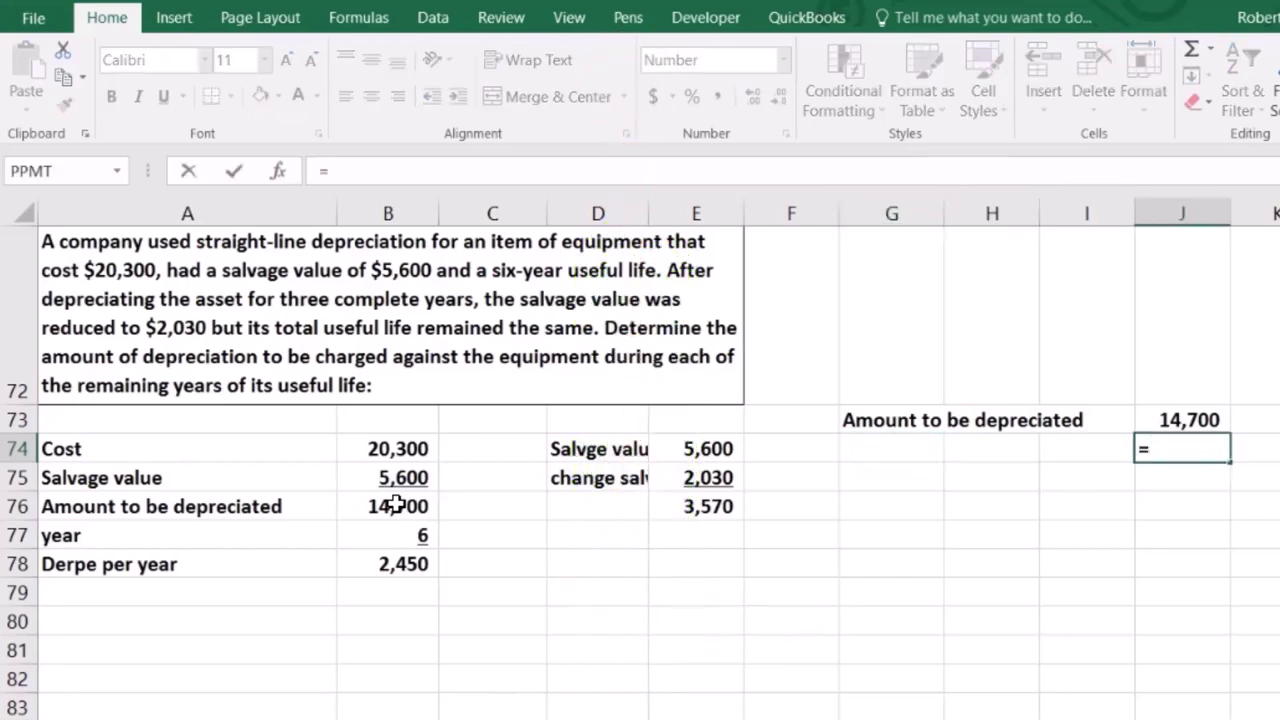
click(375, 568)
text(*3)
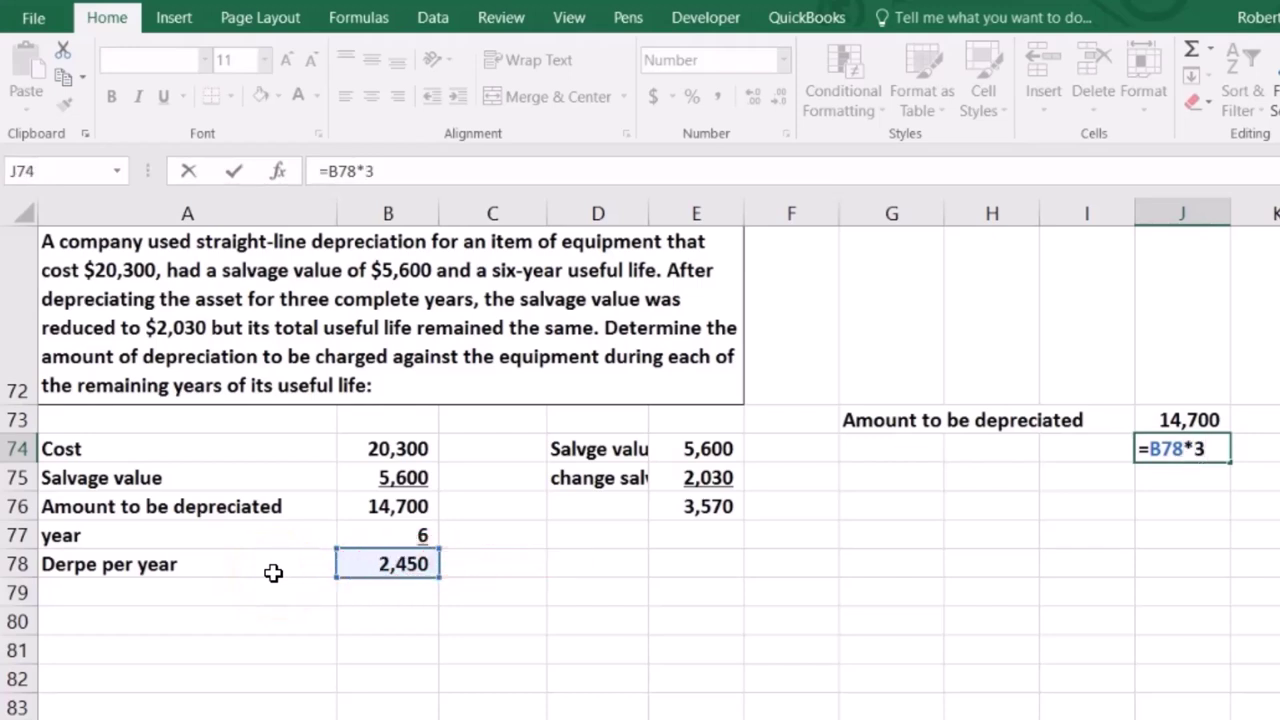
key(Return)
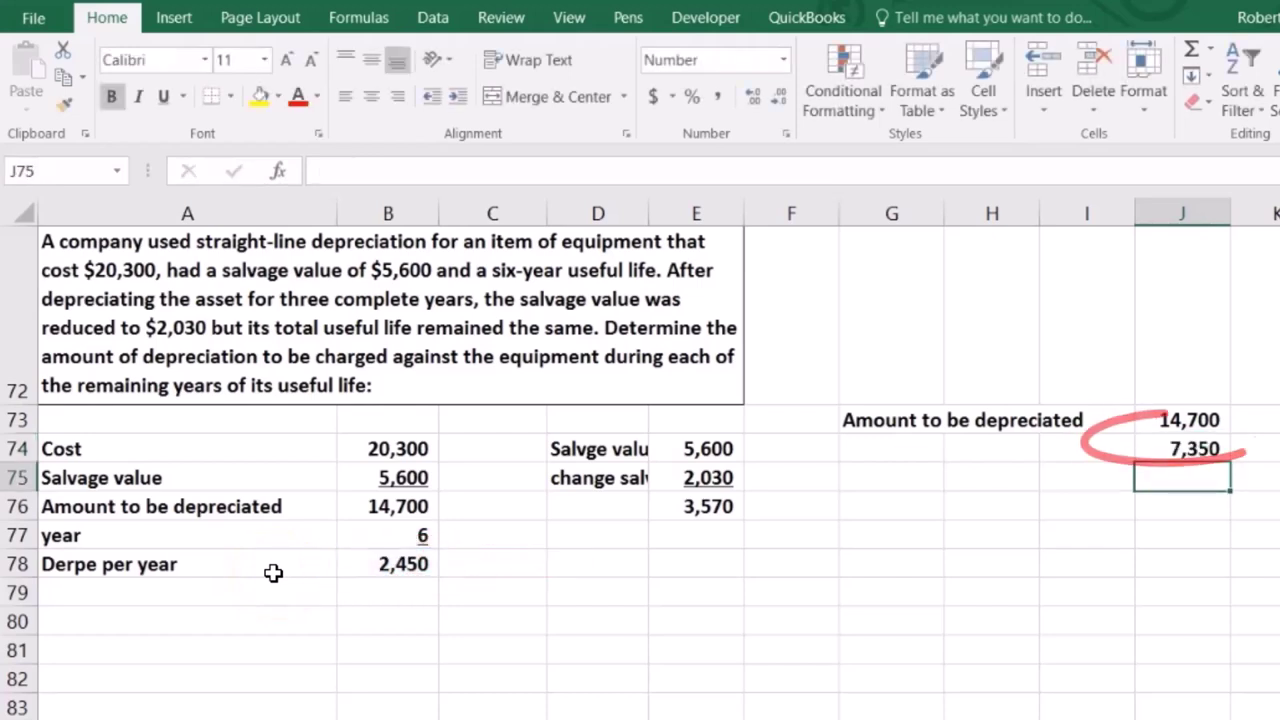
key(Up)
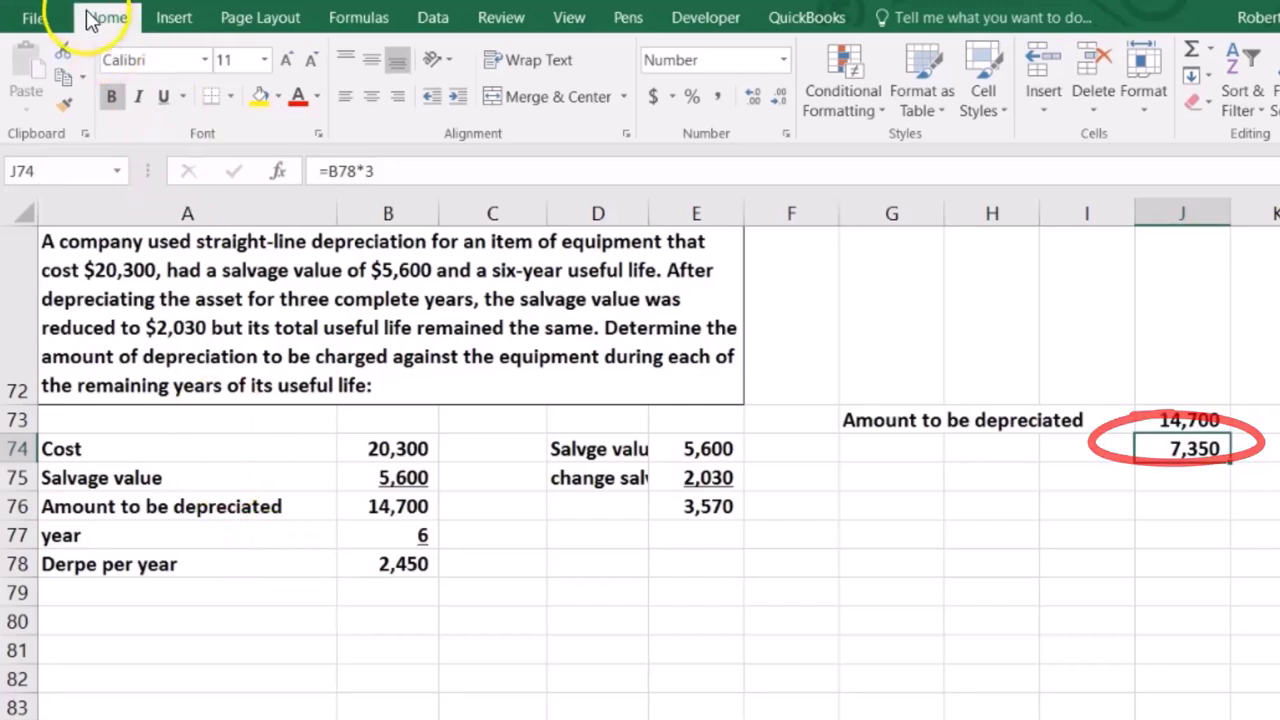
Calculate the remaining amount to depreciate in J75 with the formula =J73-J74
click(1186, 488)
text(=)
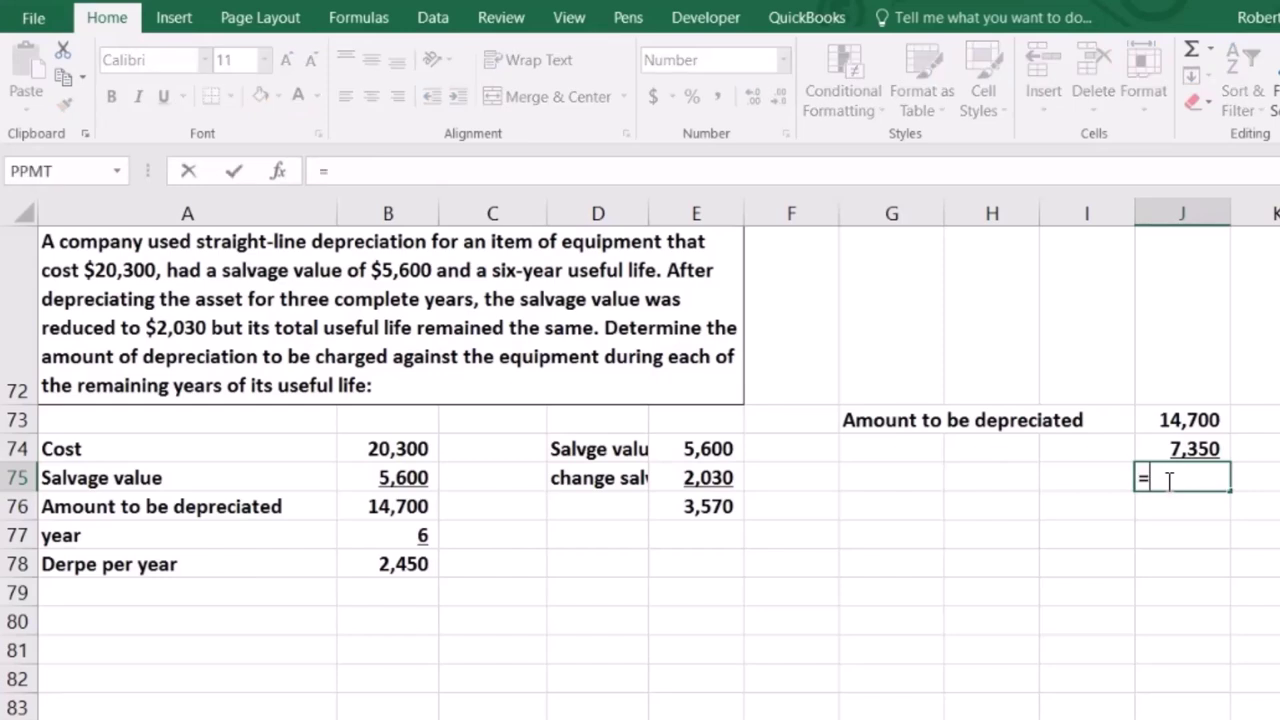
click(1172, 421)
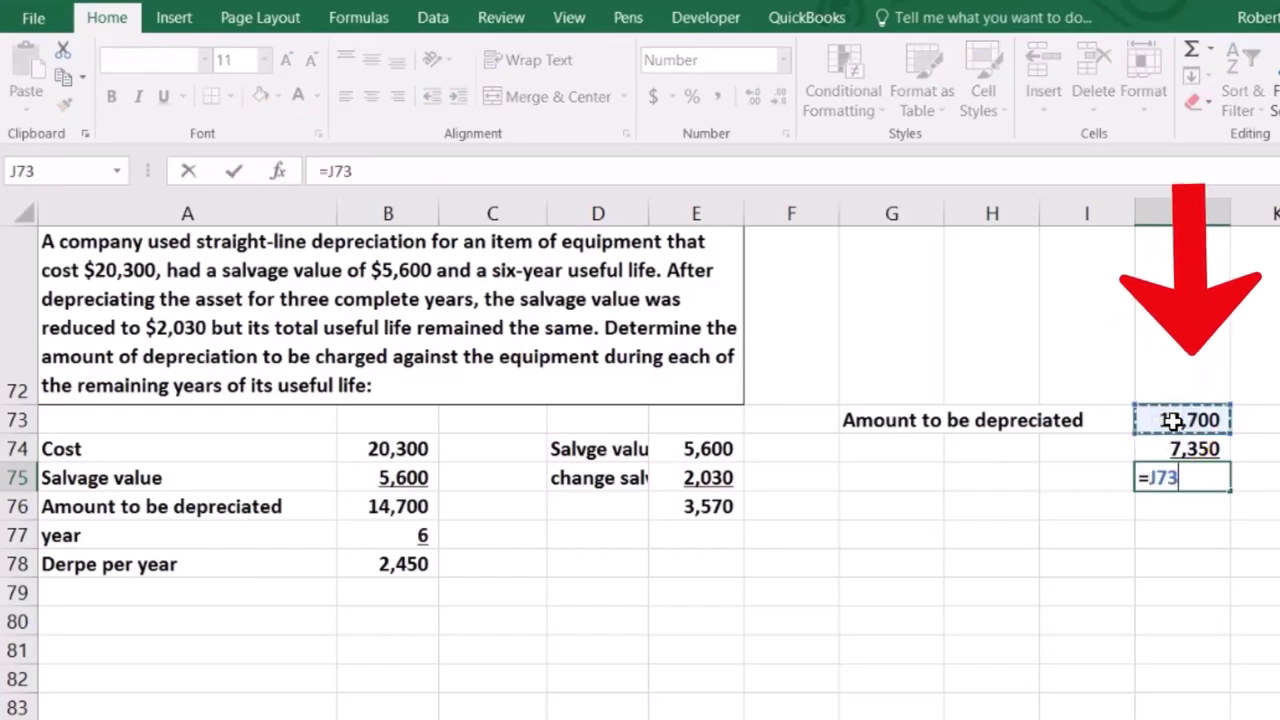
text(-)
click(1180, 446)
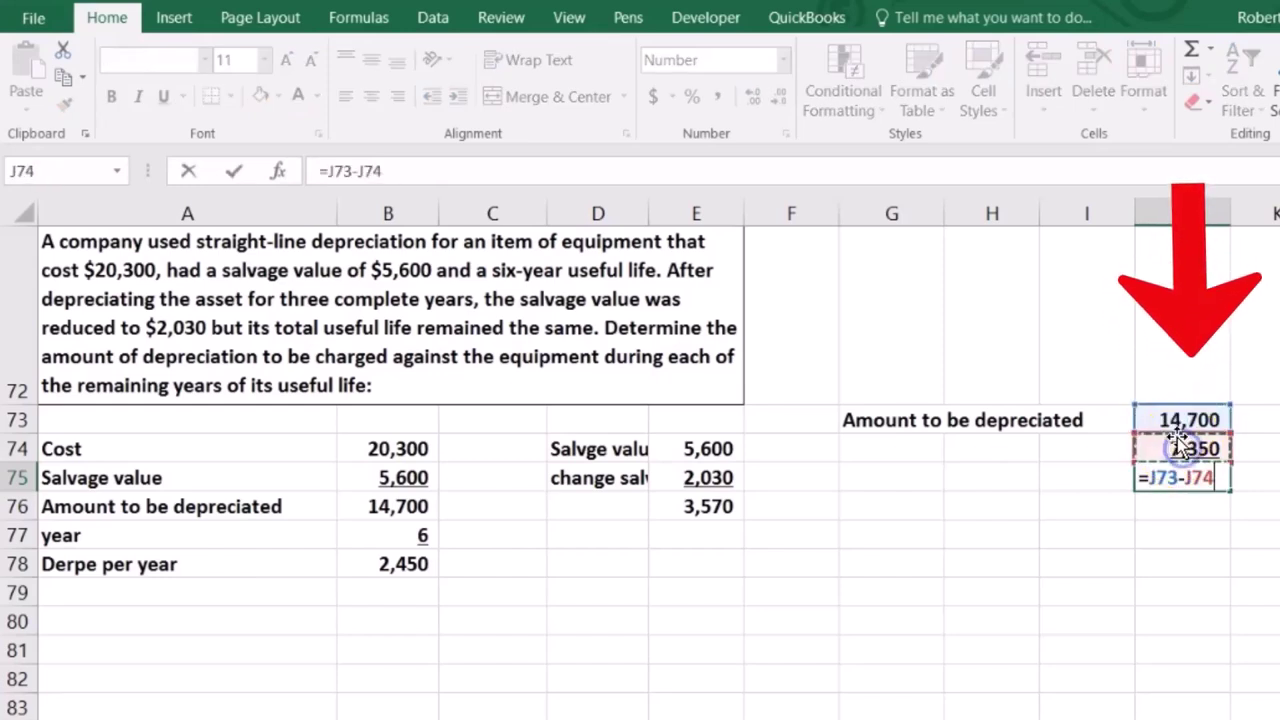
key(Return)
Enter the labels Has been depreciated in G74 and to be depreciated in G75
key(Left)
key(Left)
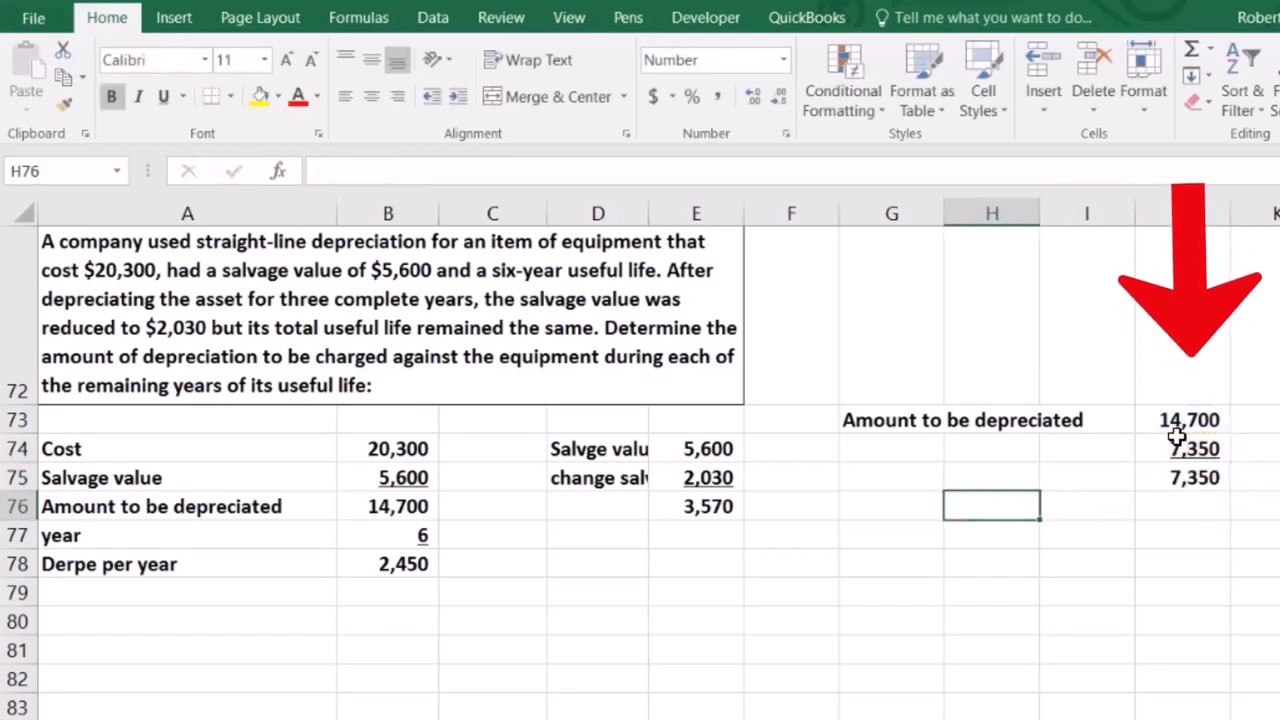
key(Left)
key(Up)
key(Up)
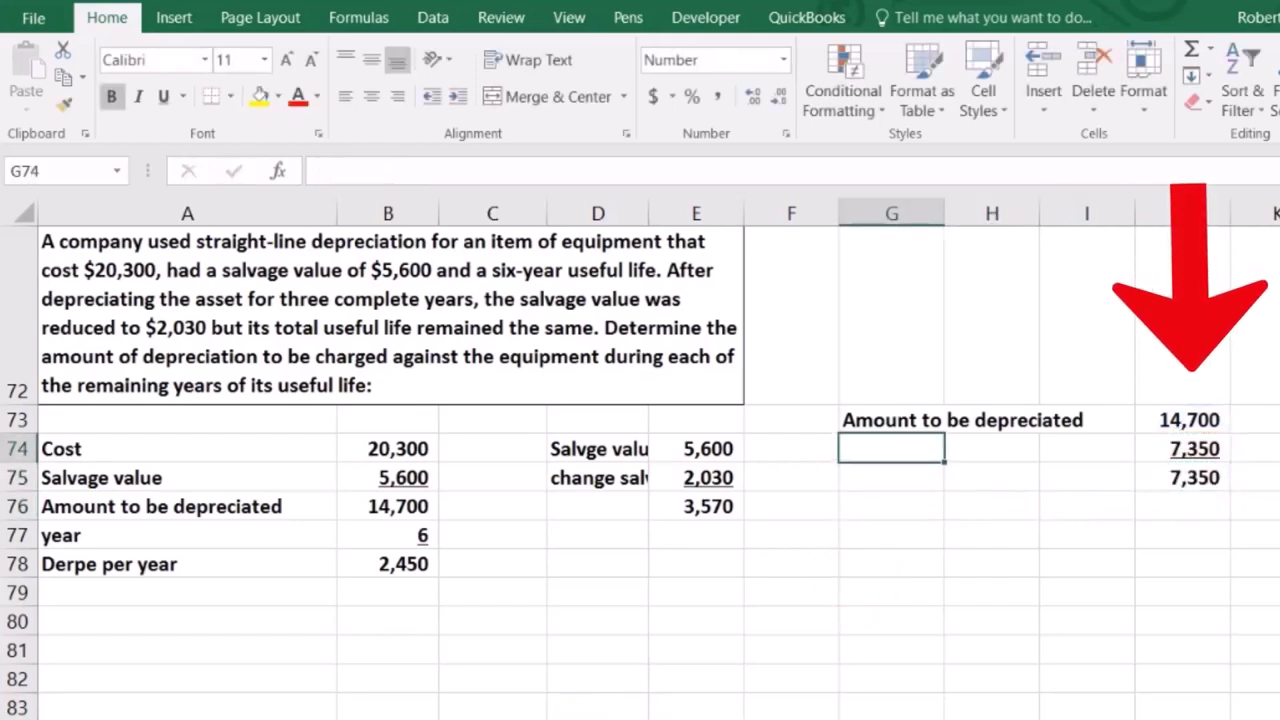
text(Has been depreciated)
key(Return)
text(to be depreciated)
key(Return)
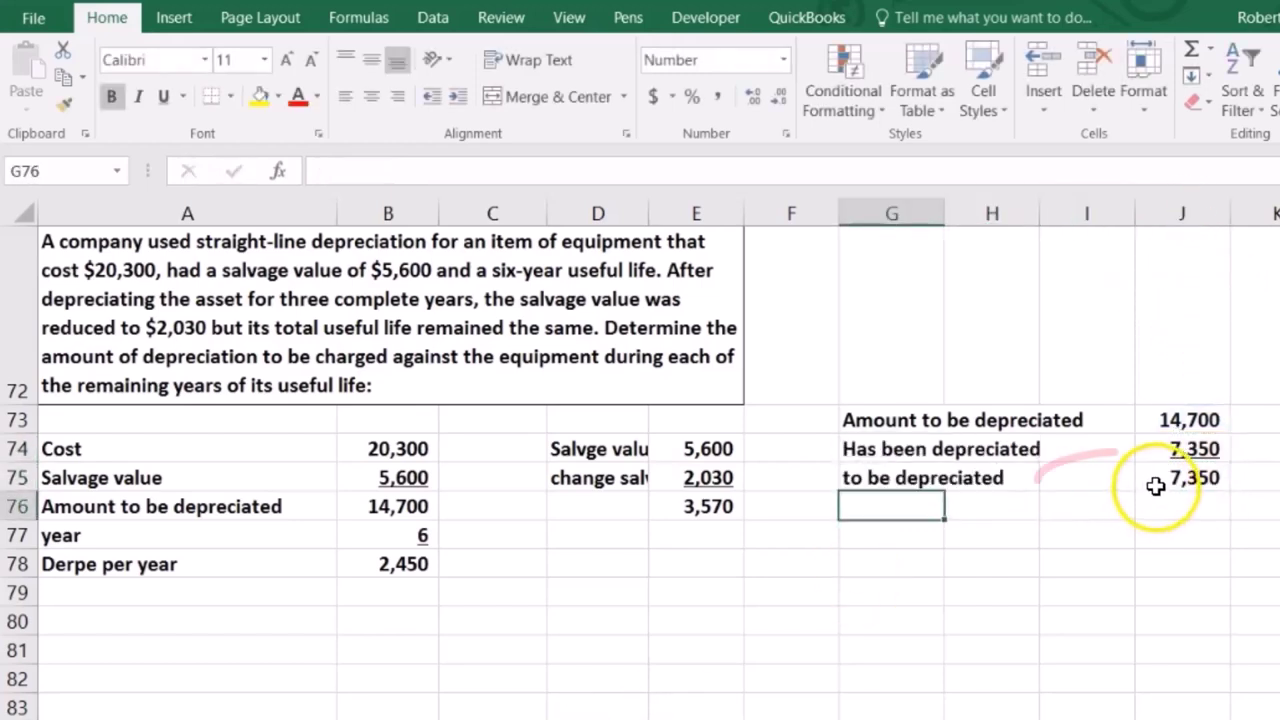
Bring the salvage value difference into J76 with the formula =E76
click(1148, 488)
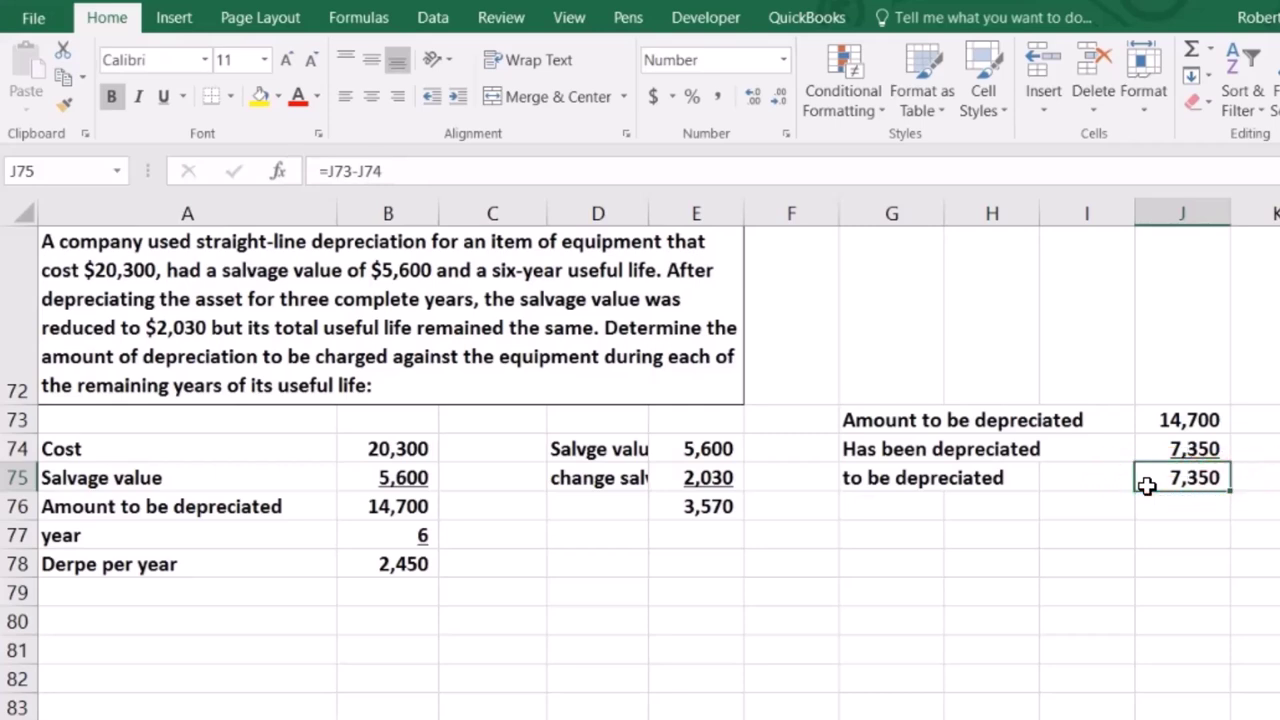
click(1155, 509)
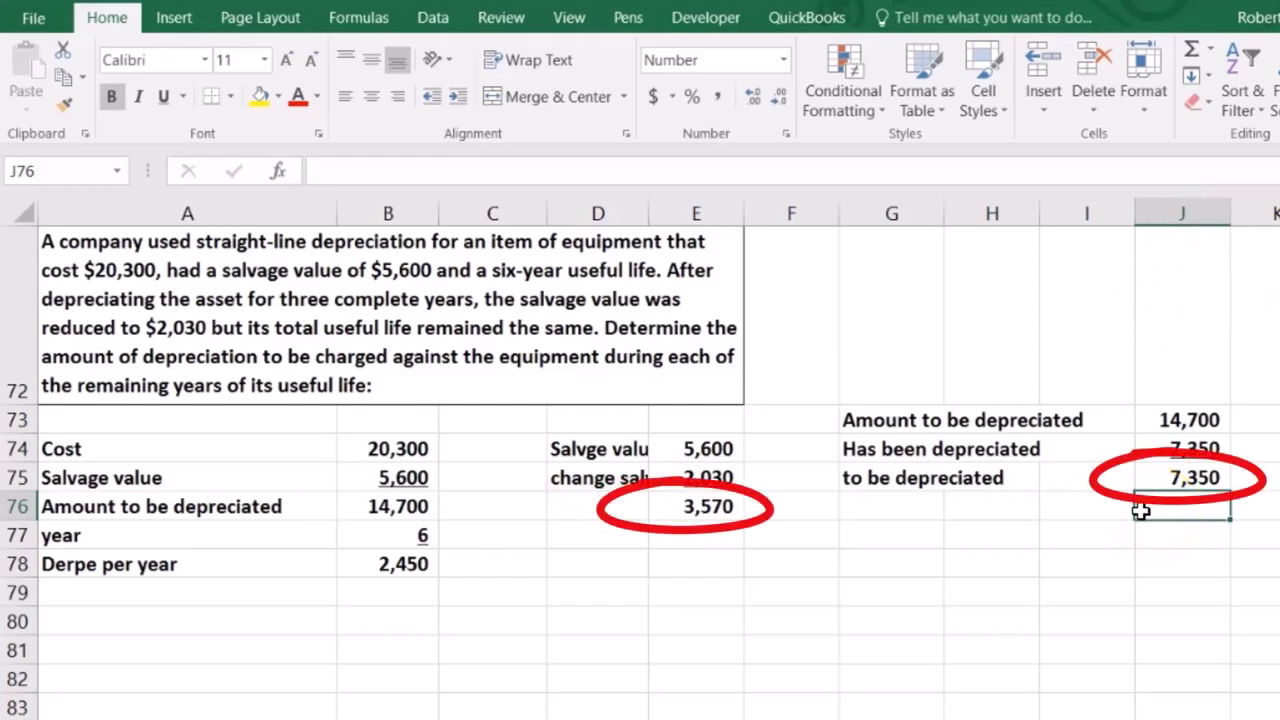
click(722, 507)
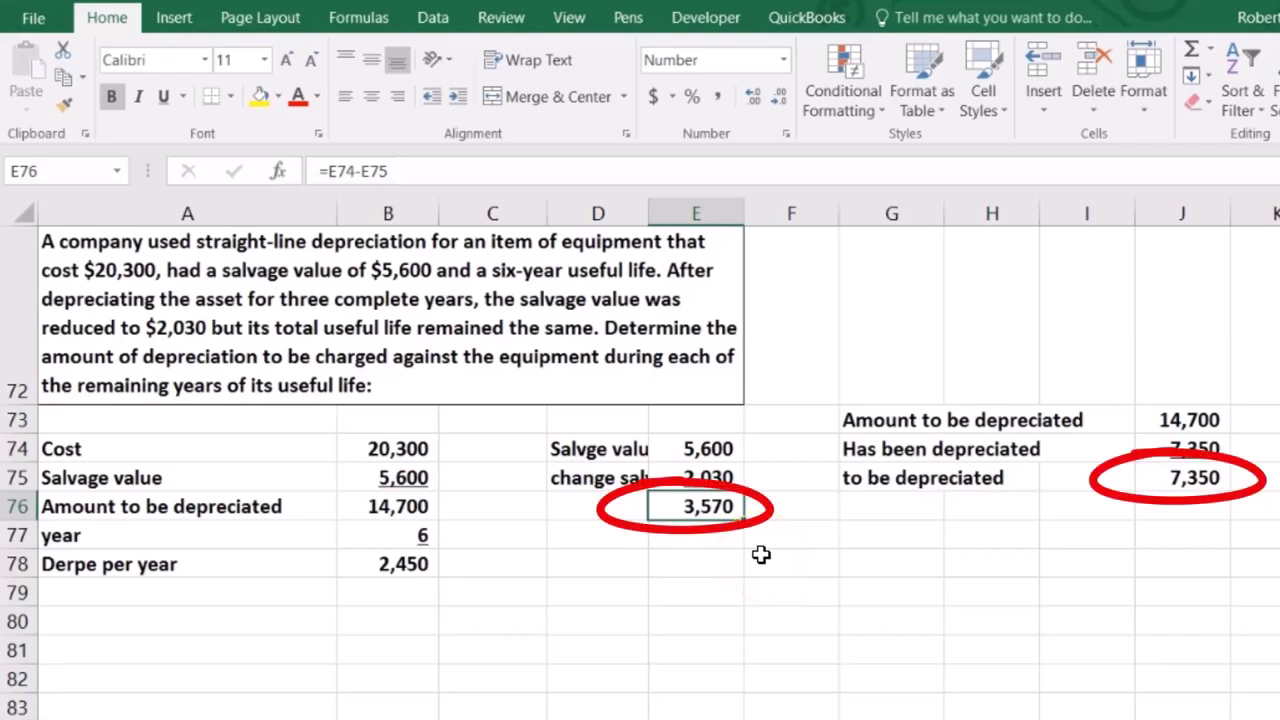
click(1167, 510)
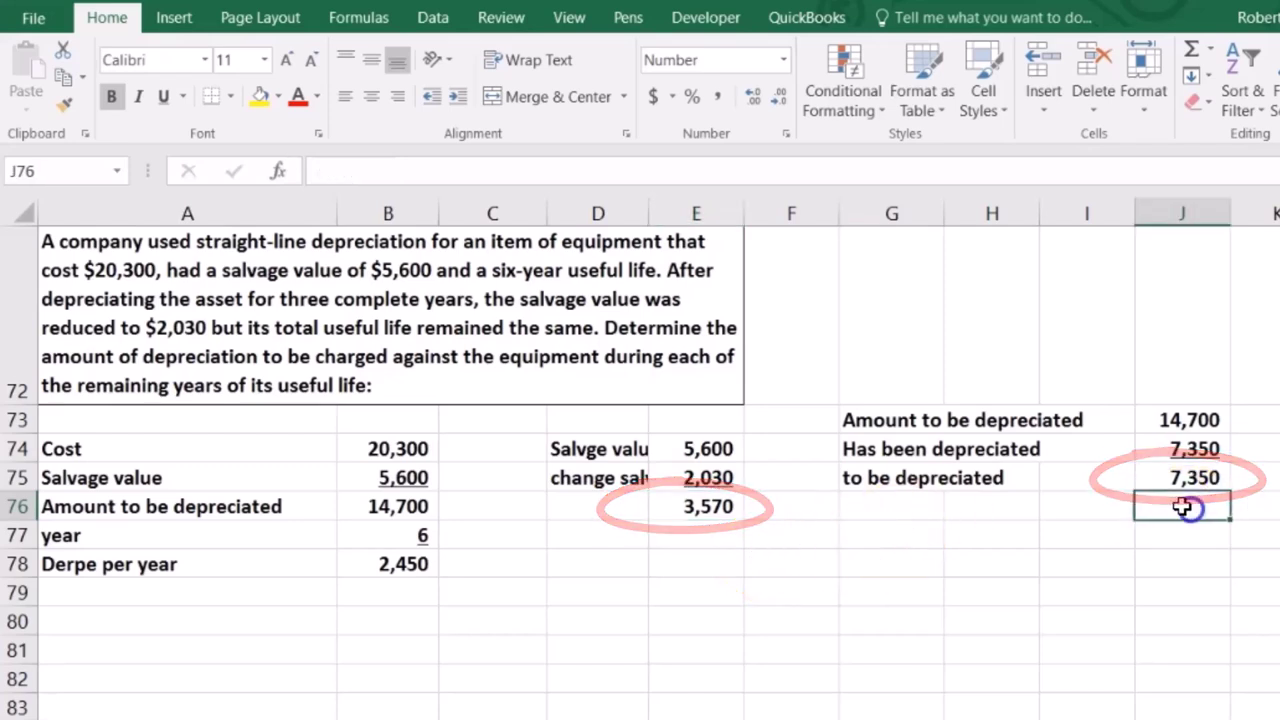
text(=)
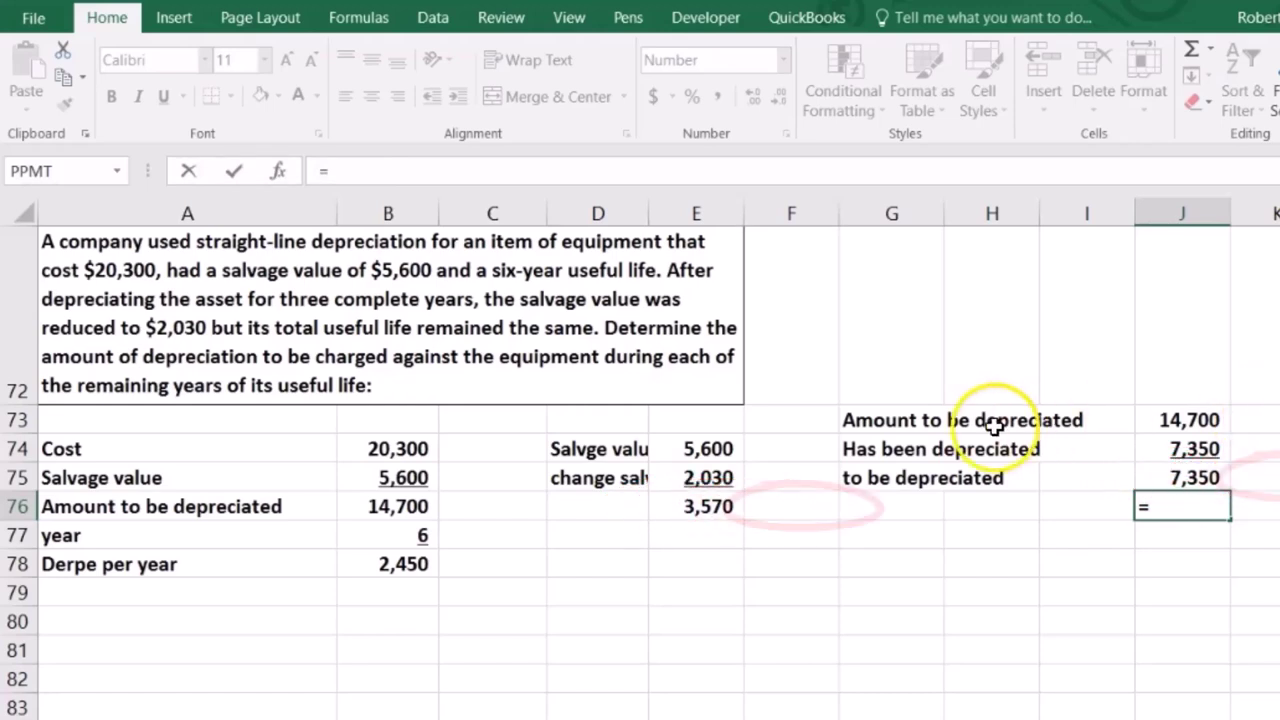
click(694, 507)
key(Return)
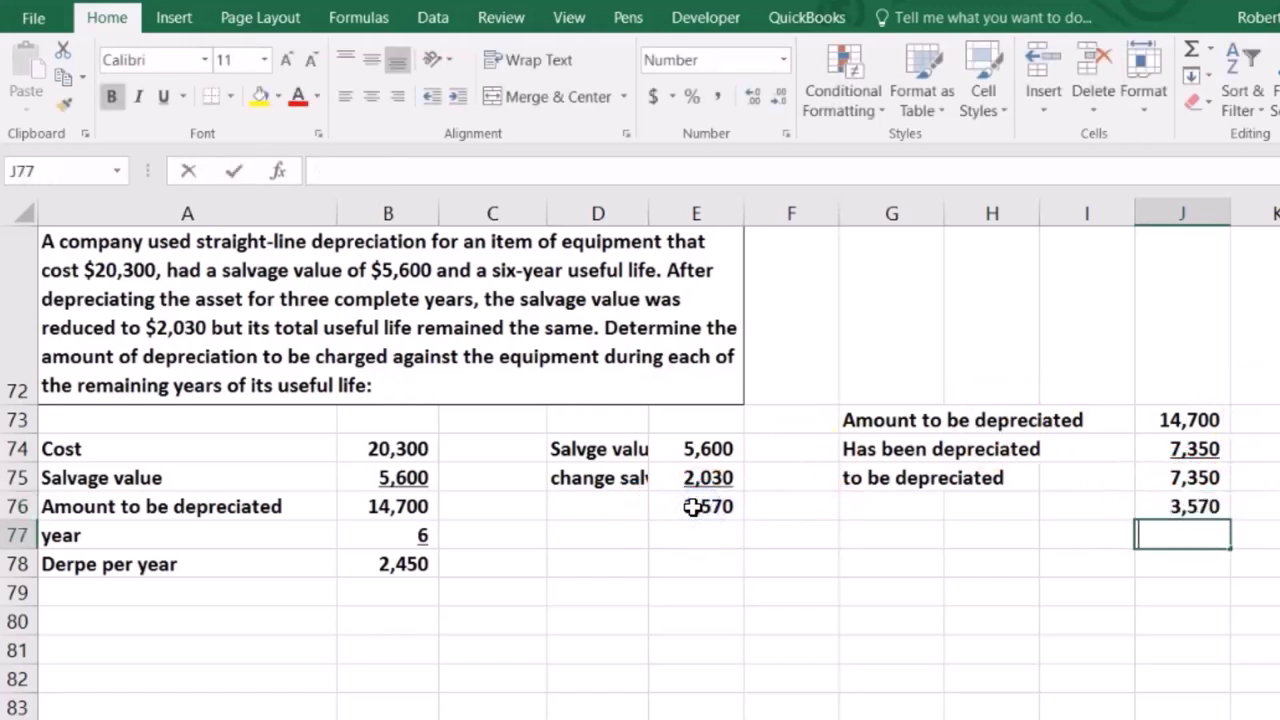
Add the remaining depreciation and the salvage difference in J77 with the formula =J75+J76
text(=)
click(1208, 479)
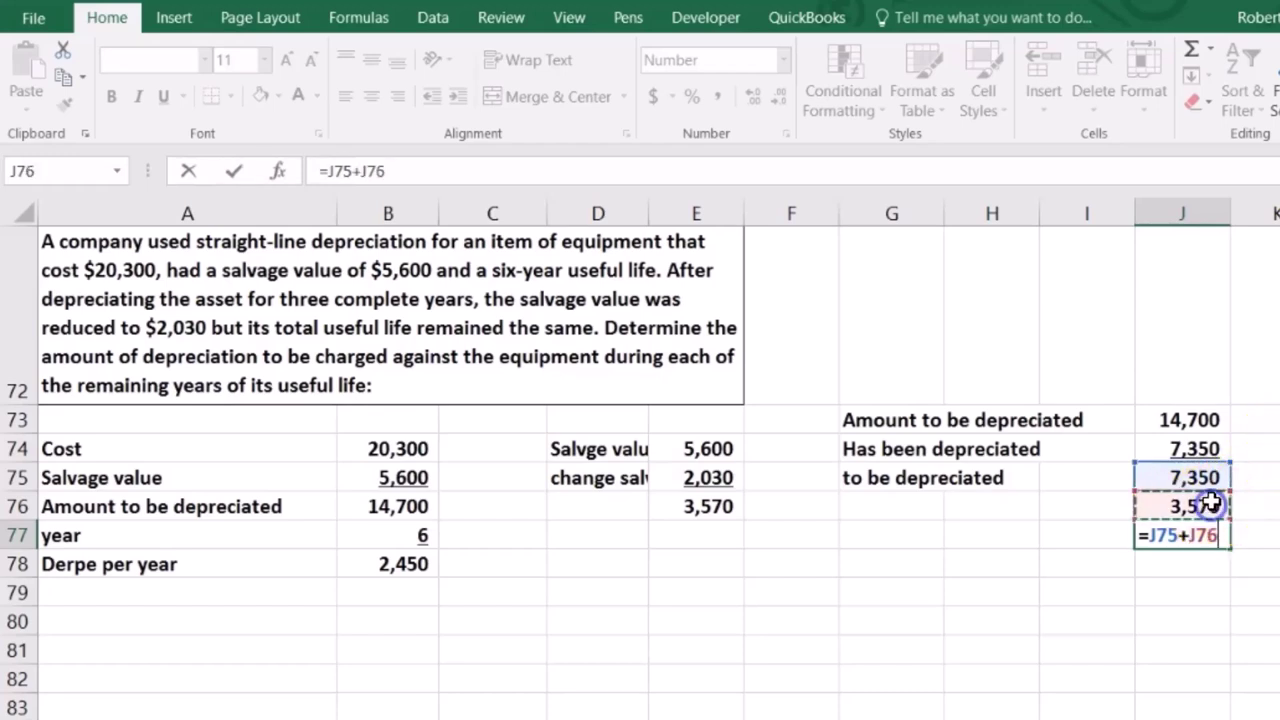
key(Return)
Enter the label New amount to be depreciated in G77
key(Up)
key(Left)
key(Left)
key(Left)
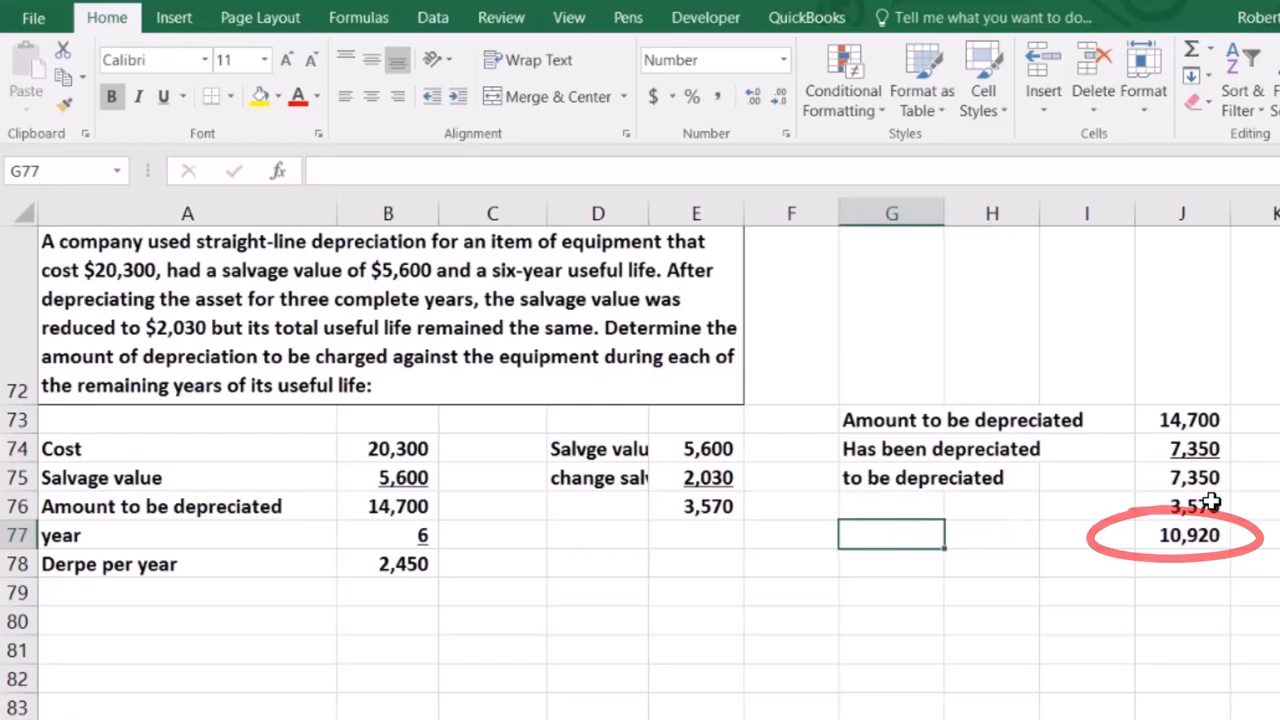
text(New amount to be depreciated)
key(Return)
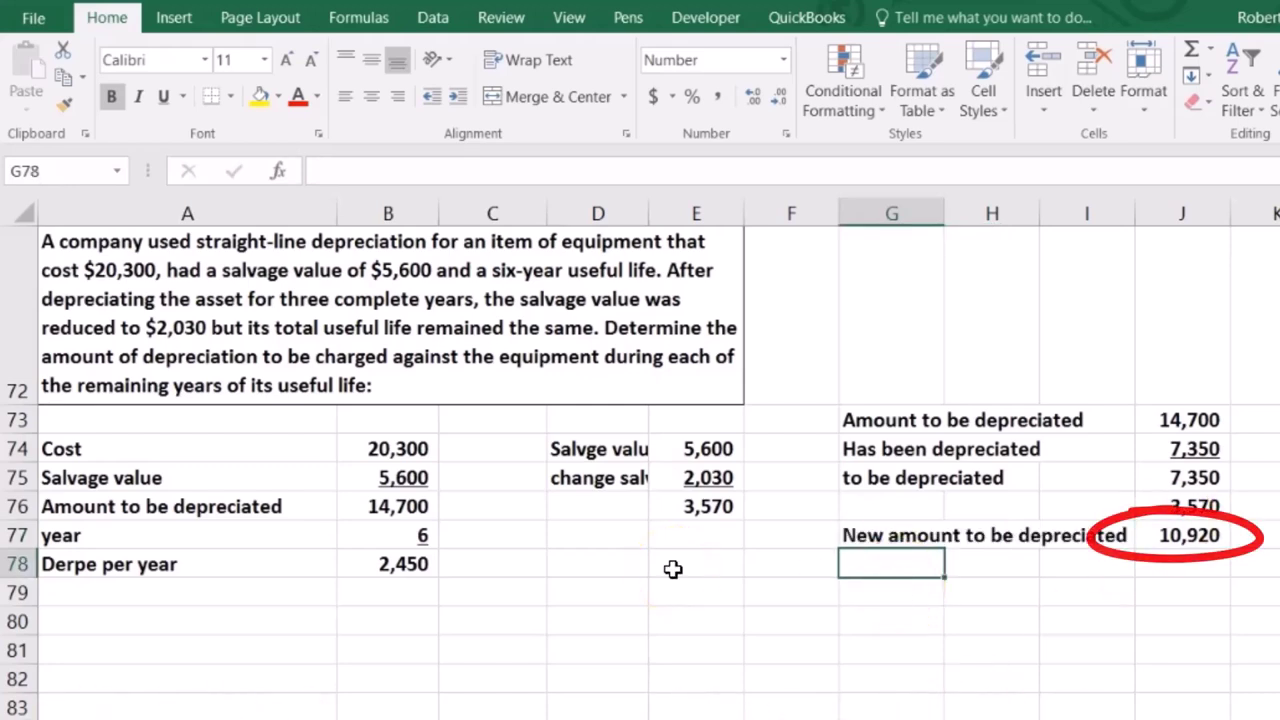
Enter the label year in G78 and the value 3 in J78, and underline that value
text(year)
key(Tab)
key(Tab)
key(Tab)
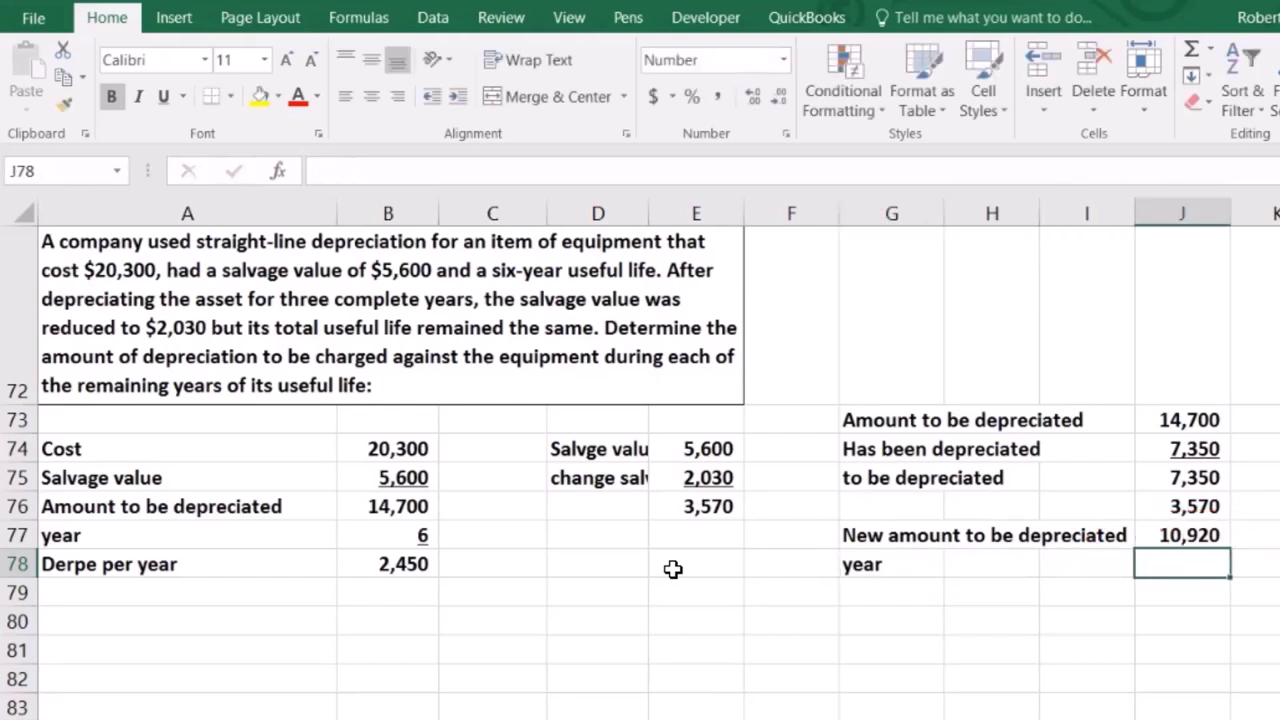
text(3)
key(Return)
key(Right)
key(Up)
key(Right)
key(Right)
Divide the new amount to be depreciated by the remaining years in J79 with the formula =J77/J78
click(1177, 591)
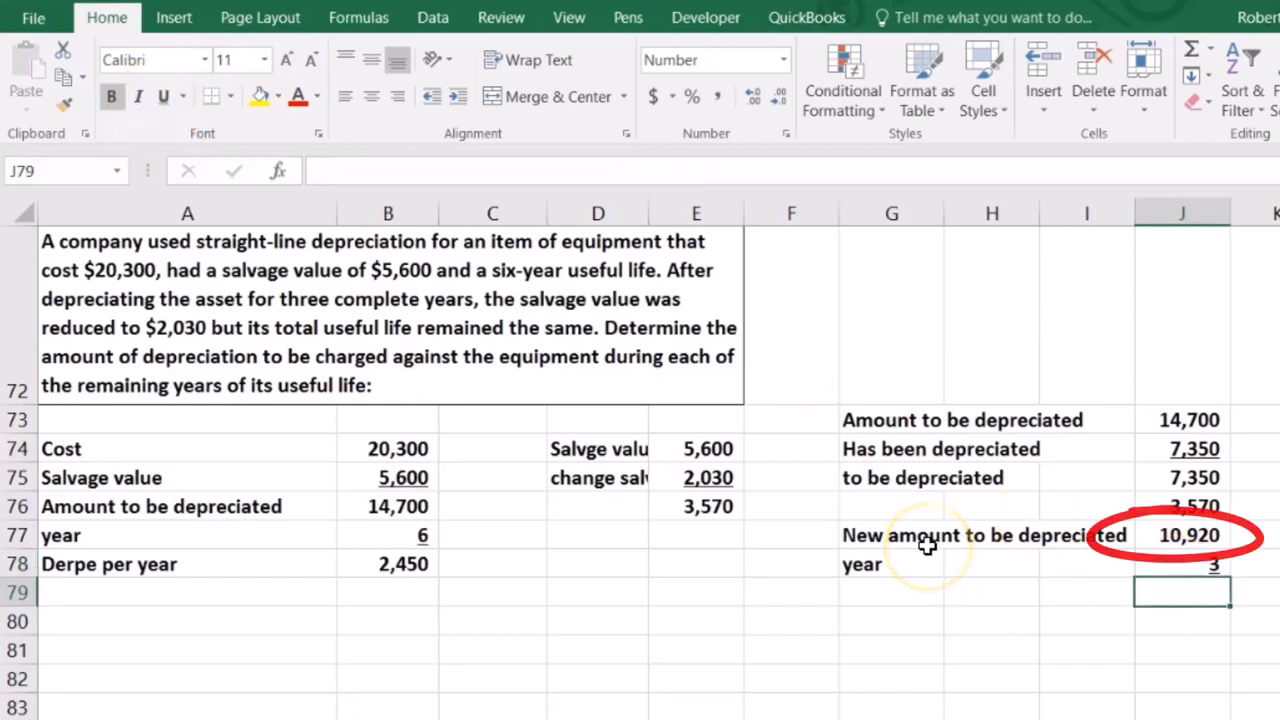
text(=)
click(1183, 535)
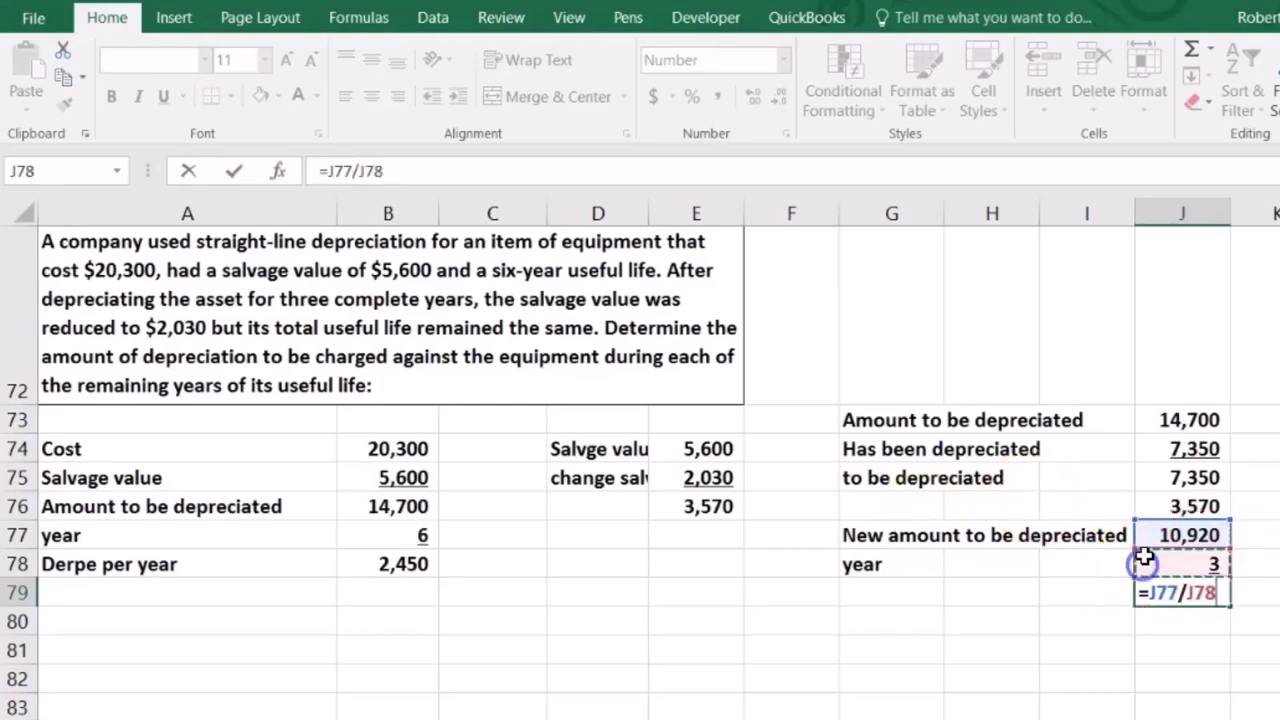
key(ctrl+Return)
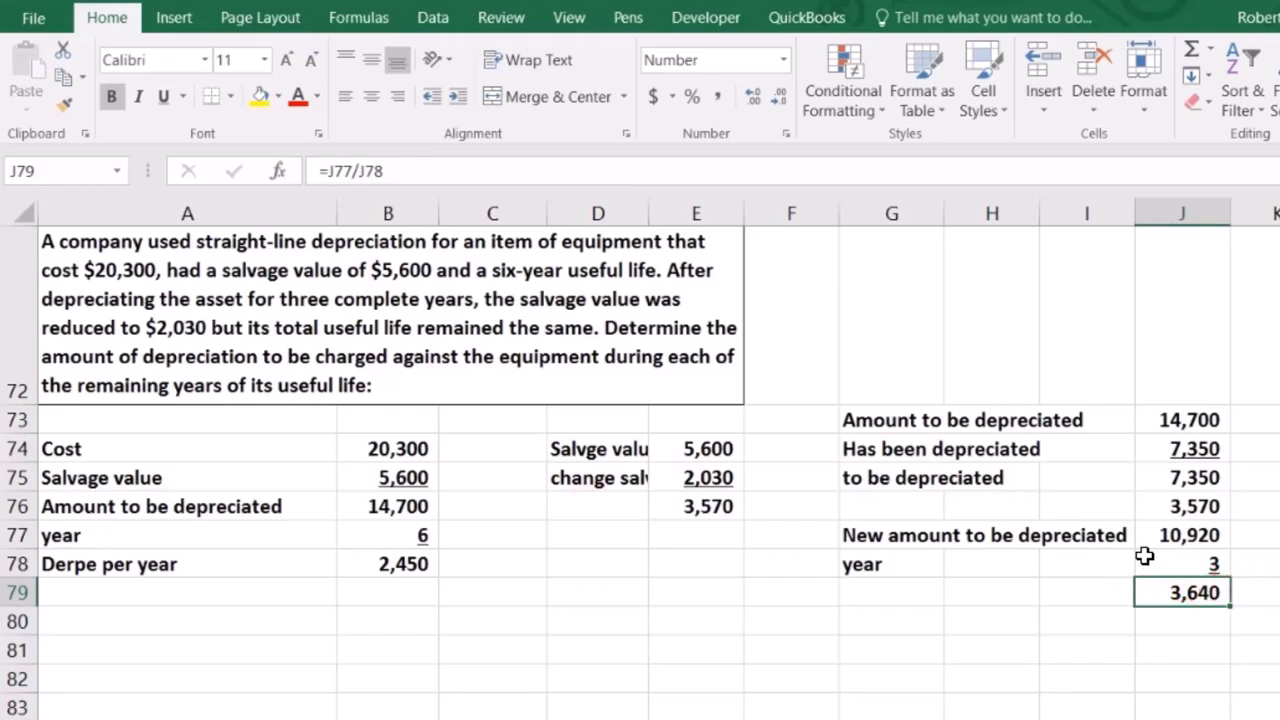
click(706, 507)
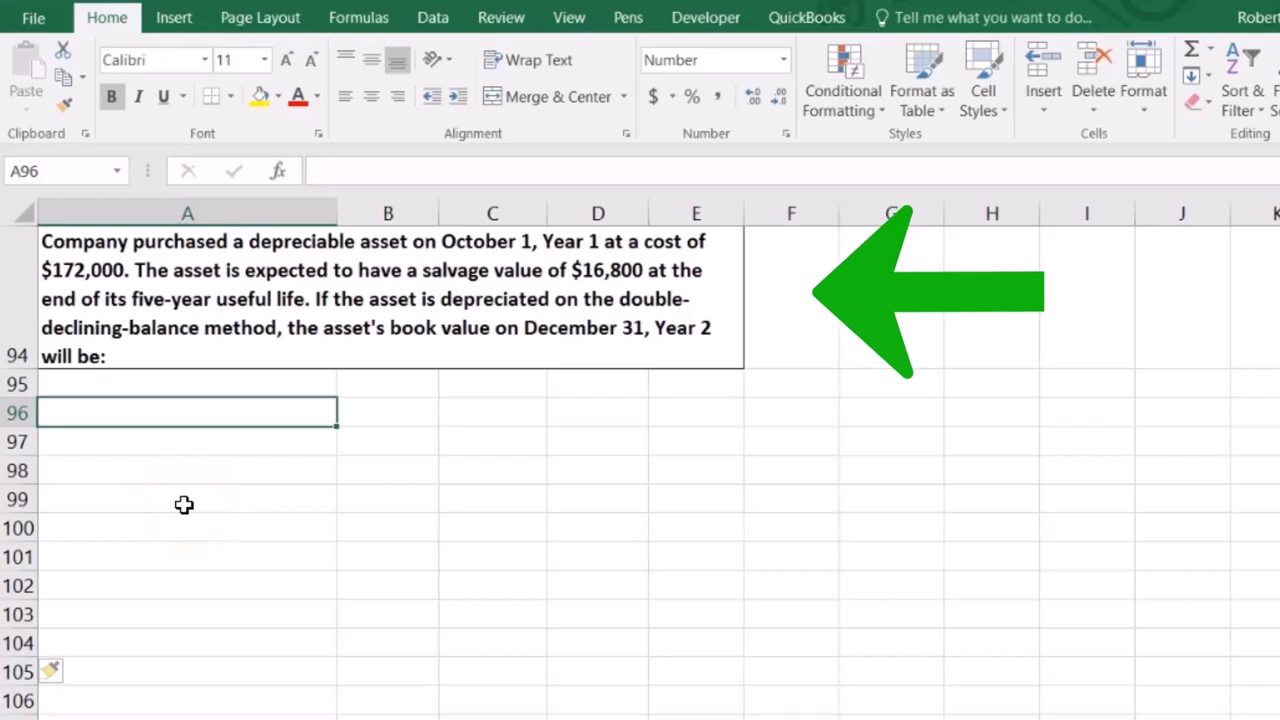
For the October 1 asset problem, enter the label Cost in A96 and the value 172,000 in B96
text(Co)
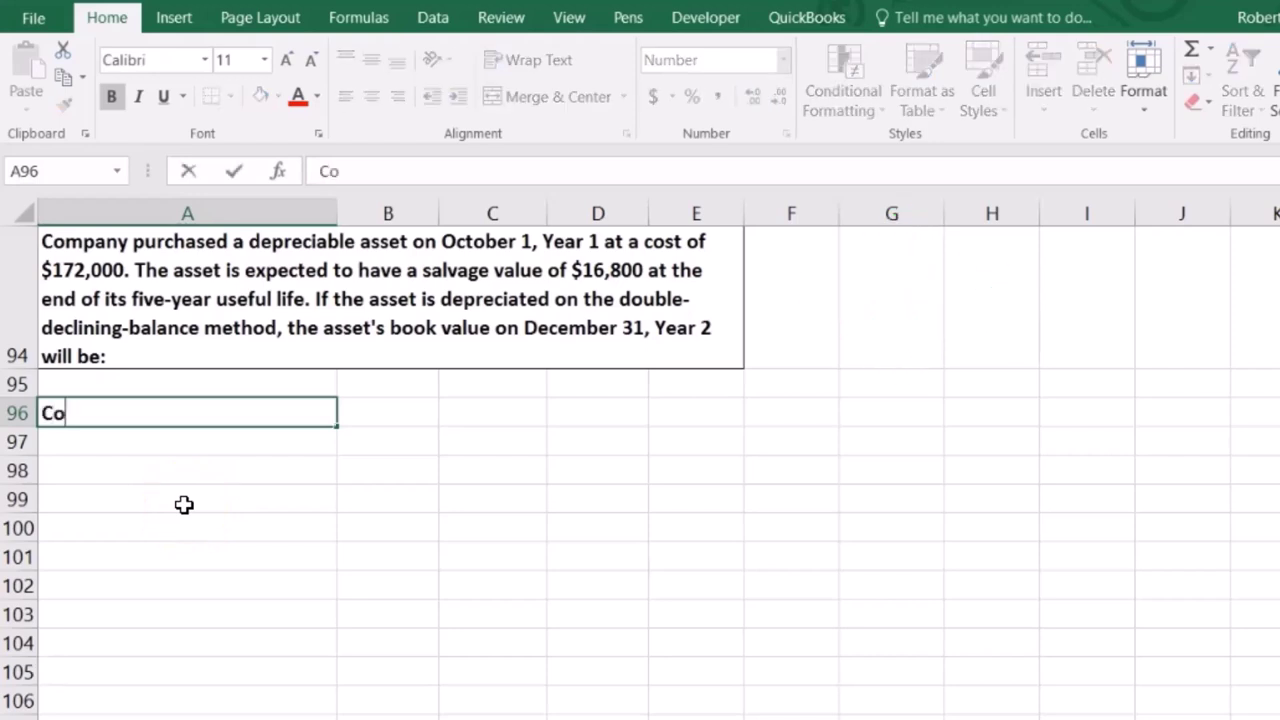
text(st)
key(Tab)
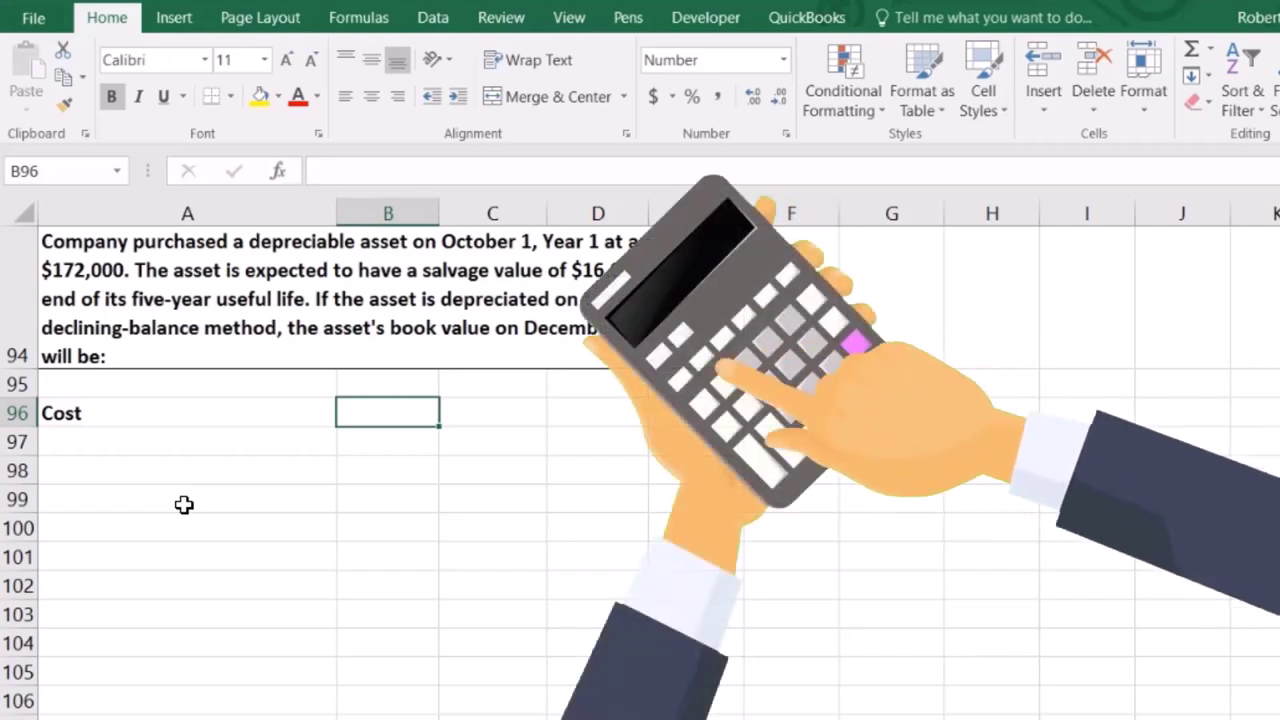
text(172,)
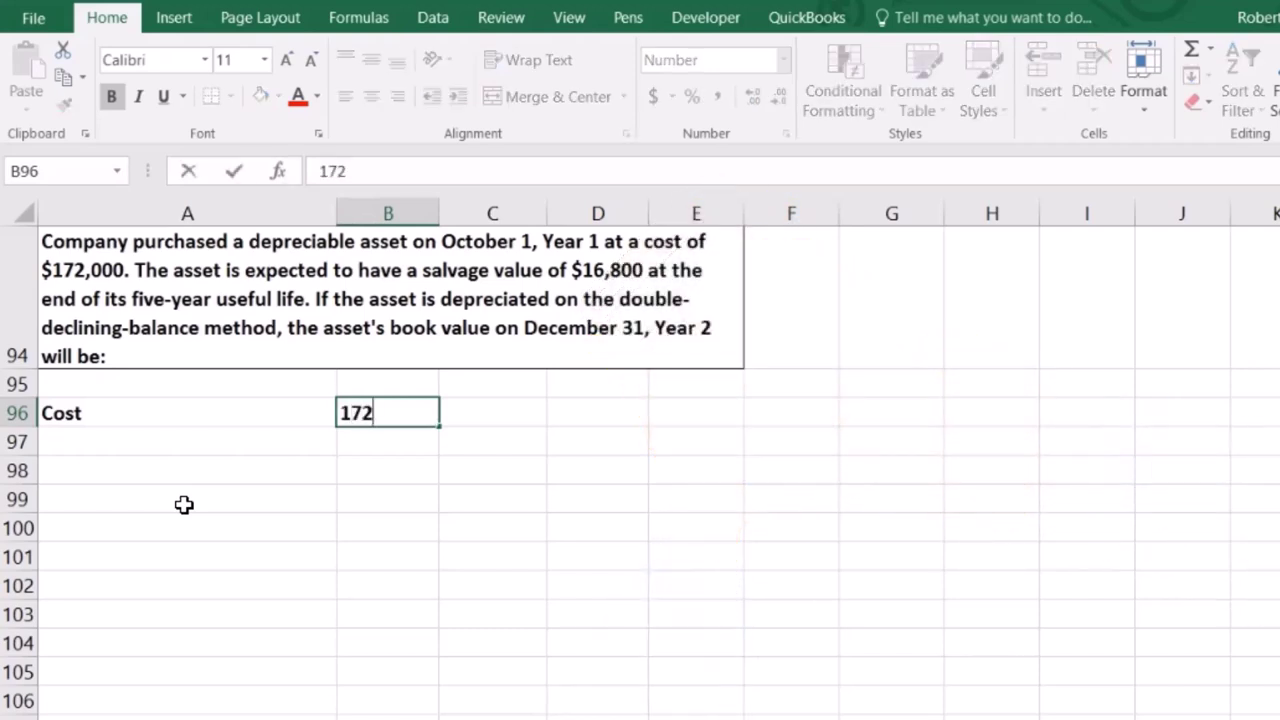
text(000)
key(Return)
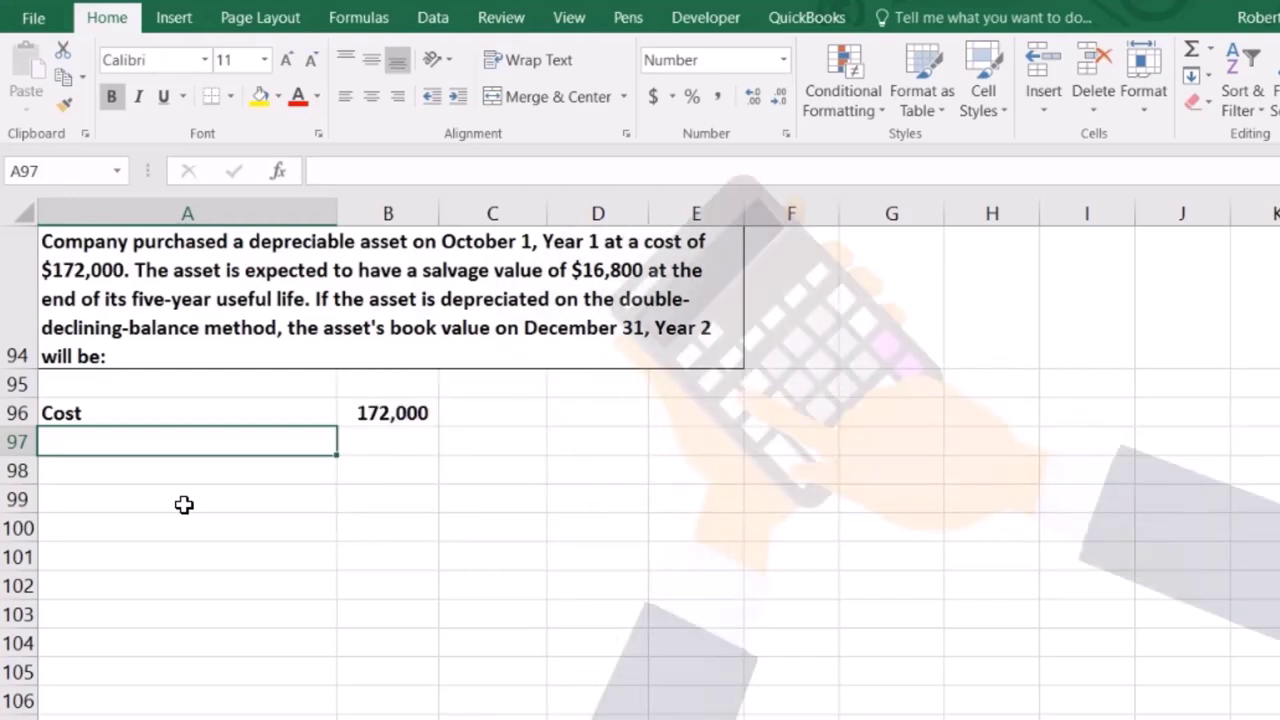
Enter the label year in A97 and the useful life of 5 in B97
text(year)
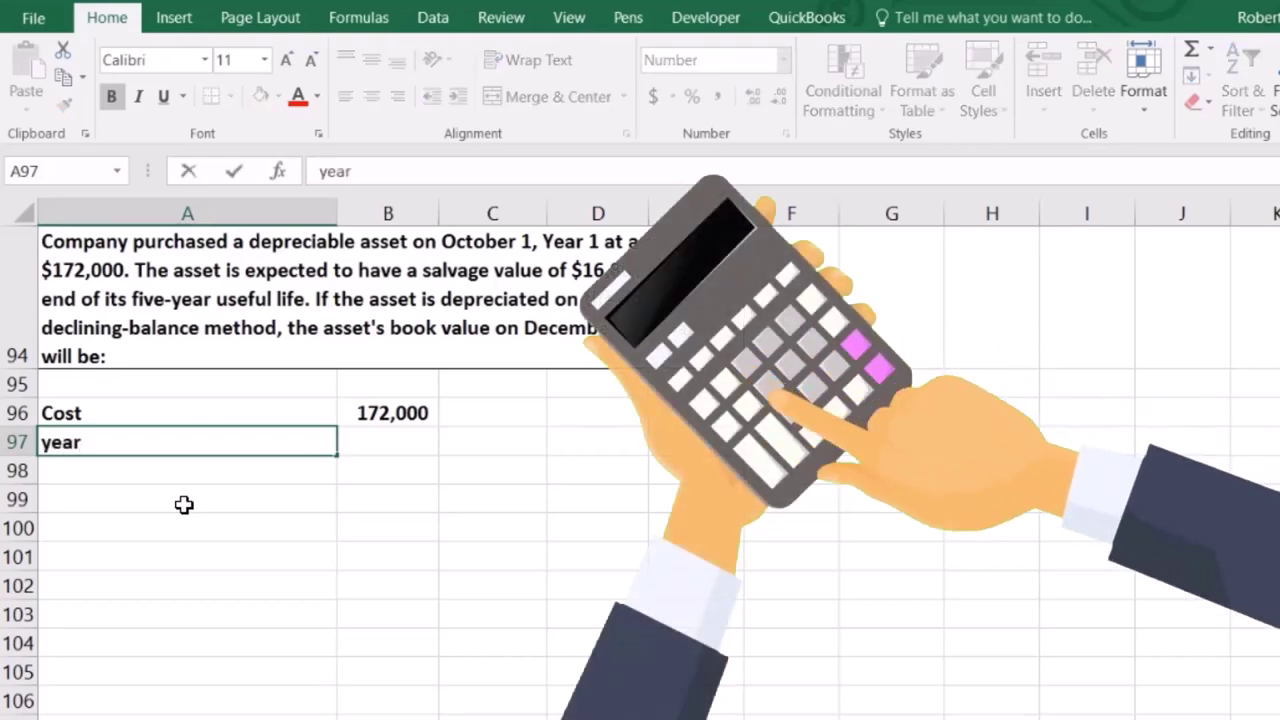
key(Tab)
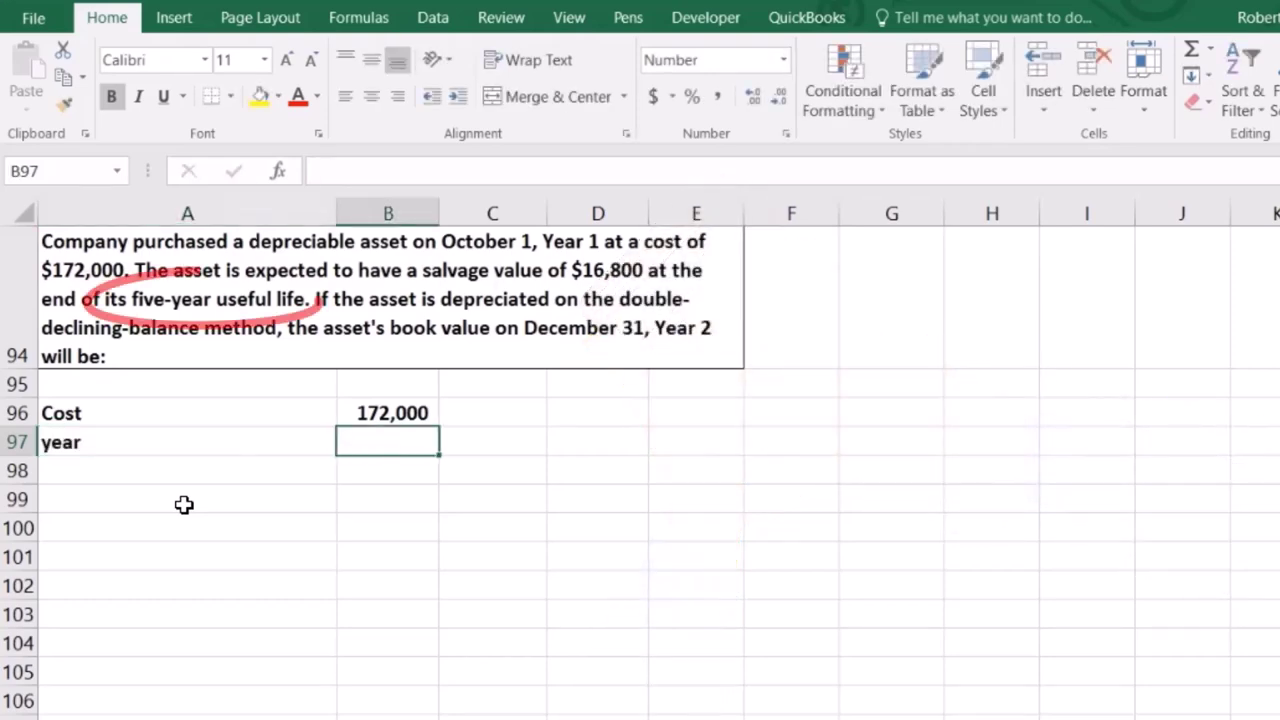
text(5)
key(Return)
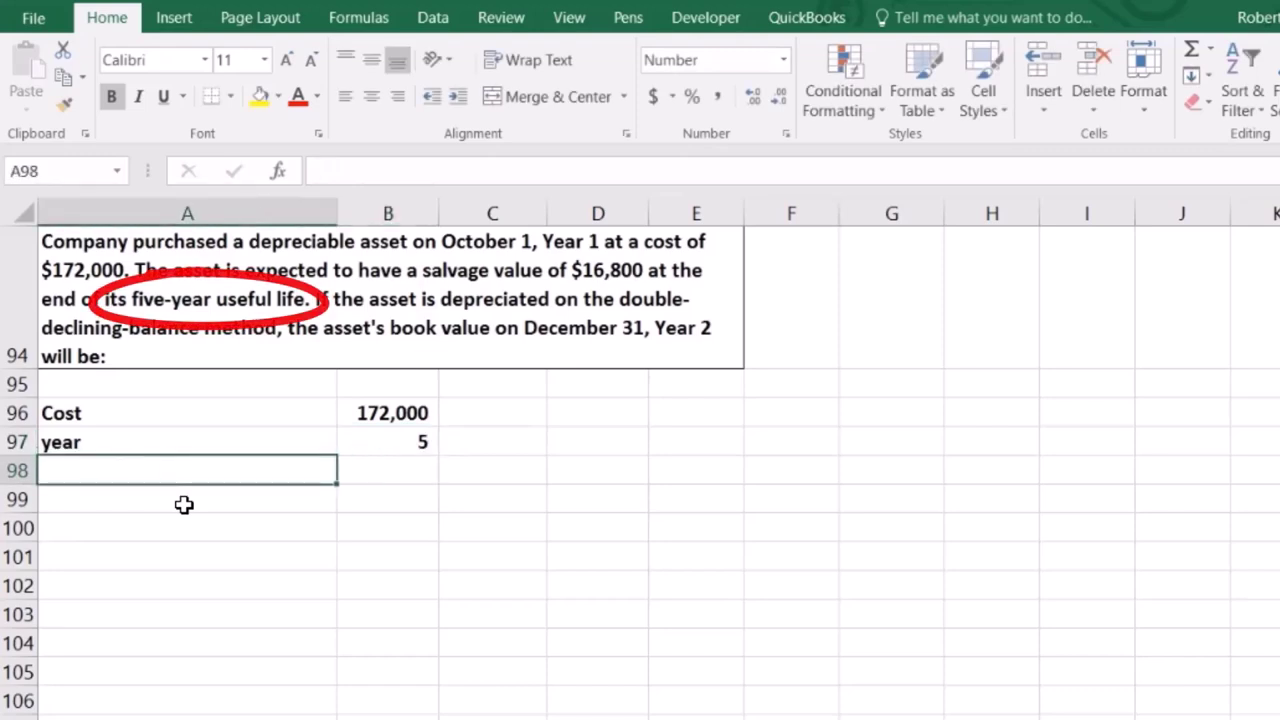
Divide the cost by the useful life in B98 with the formula =B96/B97
key(Tab)
text(=)
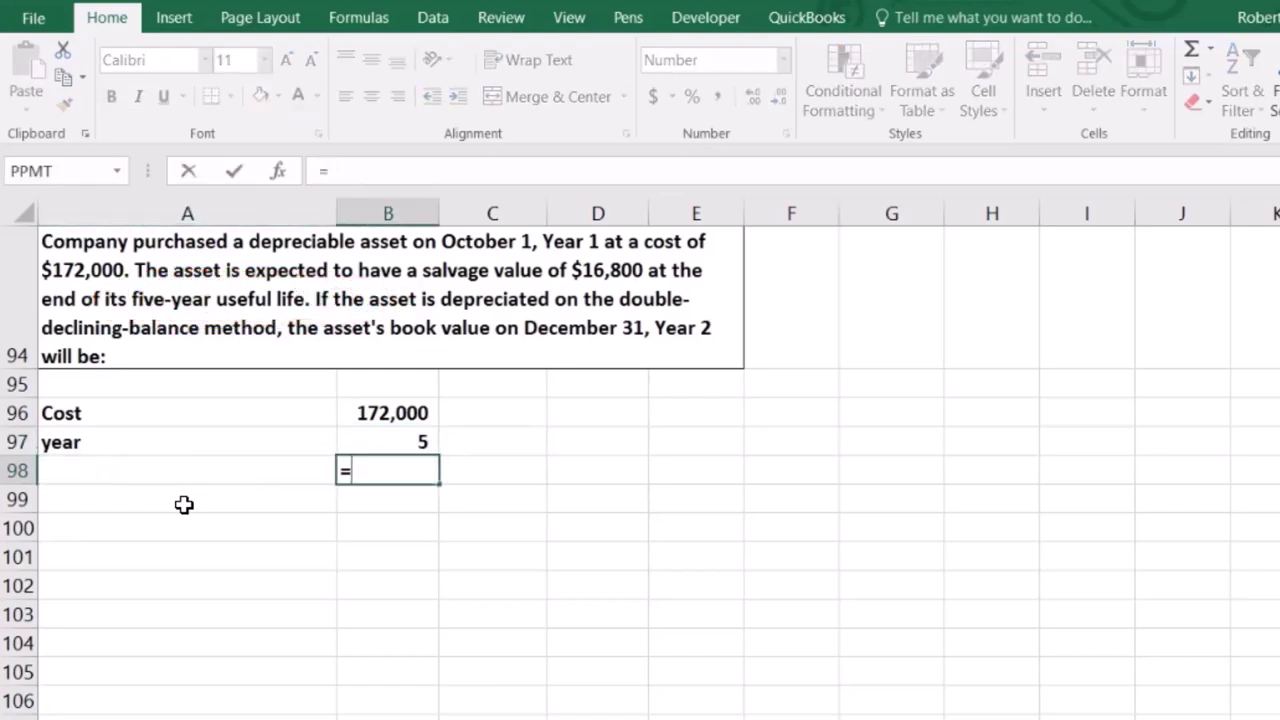
click(408, 416)
text(/)
click(385, 440)
key(Return)
Enter the label Depre SL no salvage value in A98
key(Left)
key(Up)
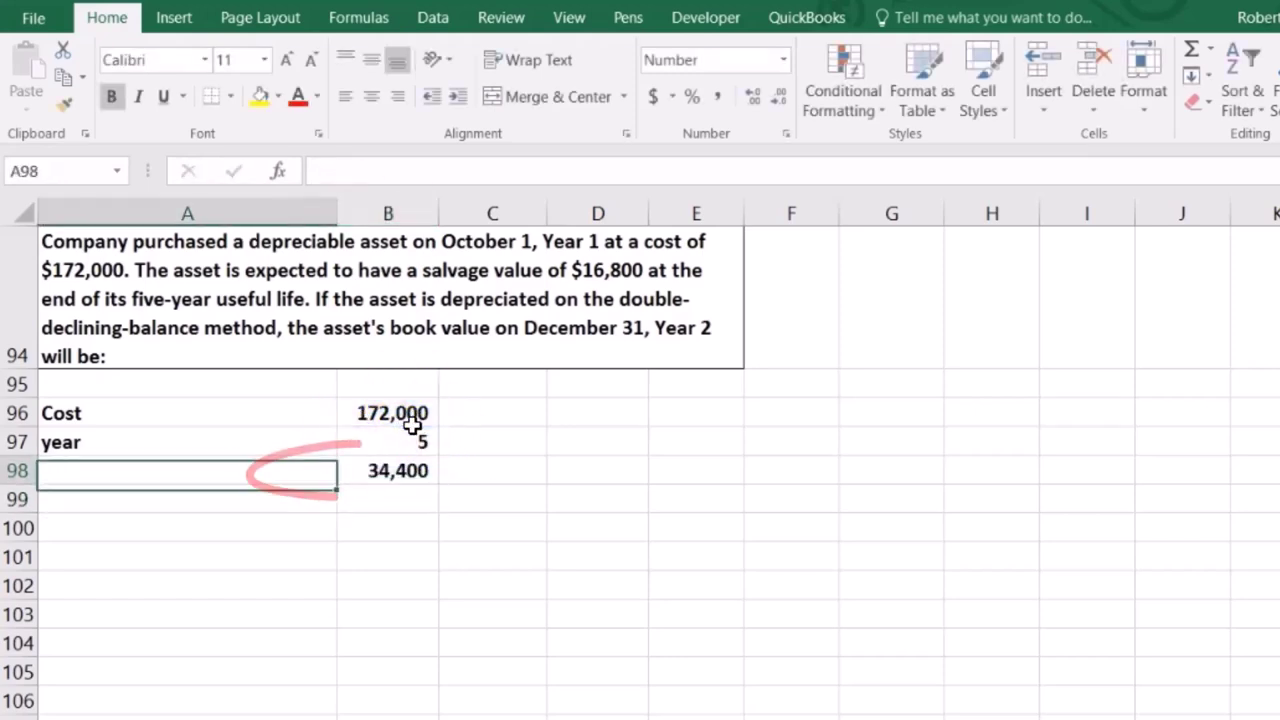
text(Depre SL no salvage)
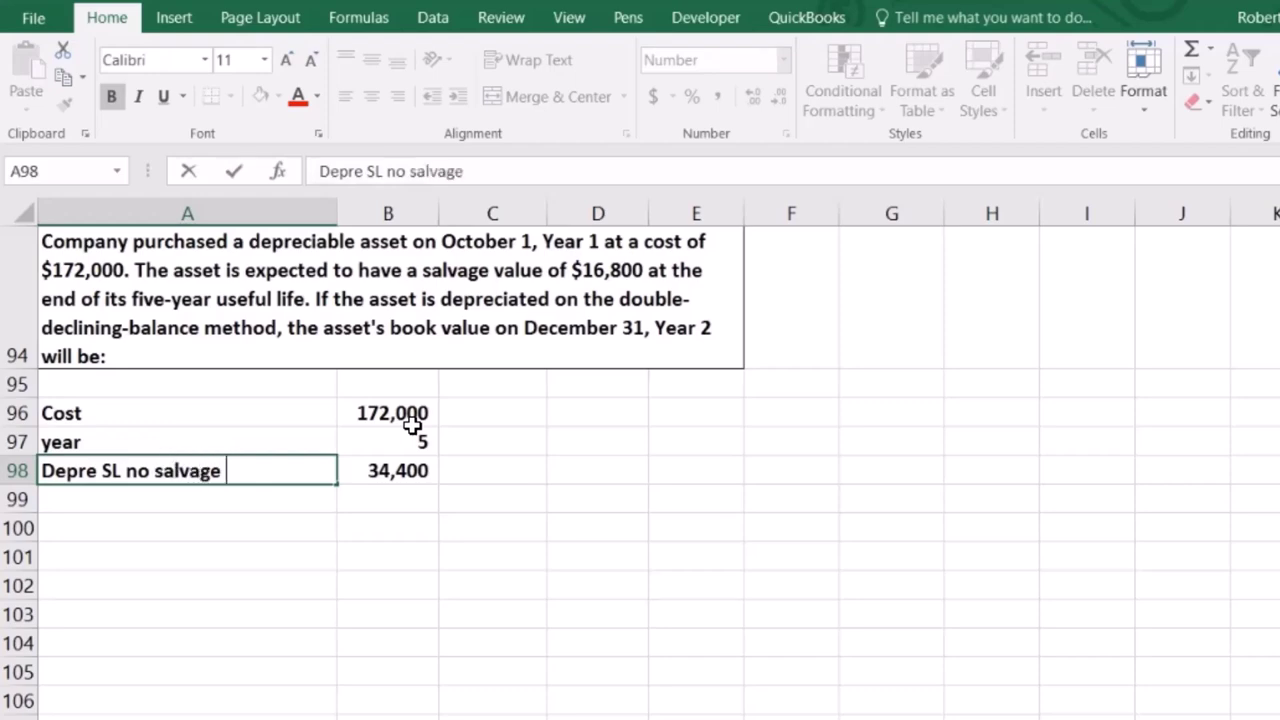
key(Tab)
Calculate the straight-line rate in C98 with the formula =B98/B96 and show it with two decimal places
key(Tab)
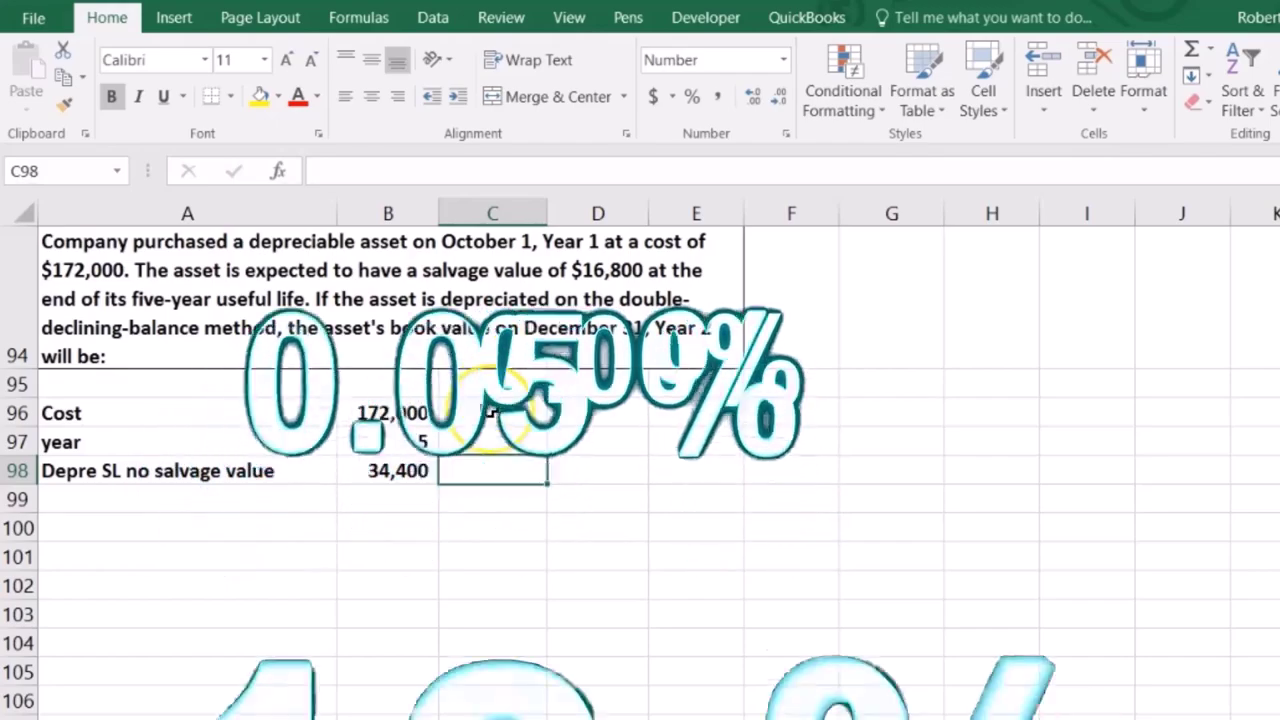
text(=)
click(368, 470)
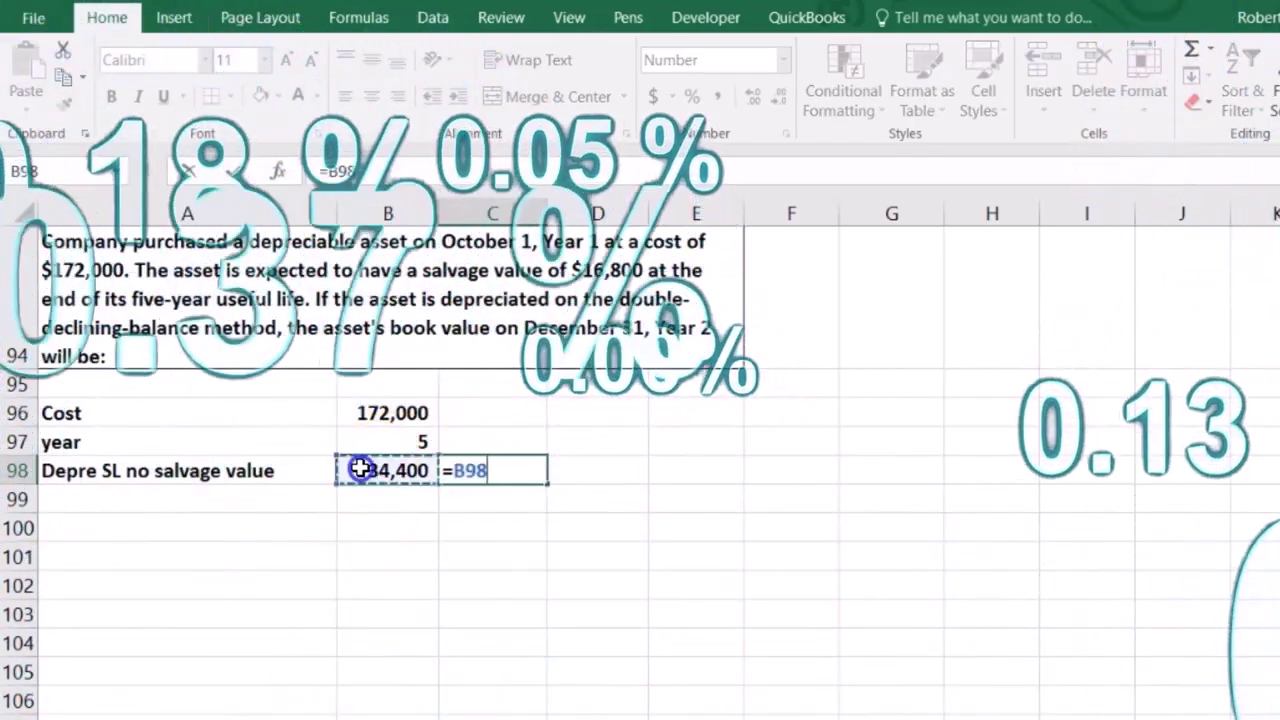
click(390, 410)
key(Return)
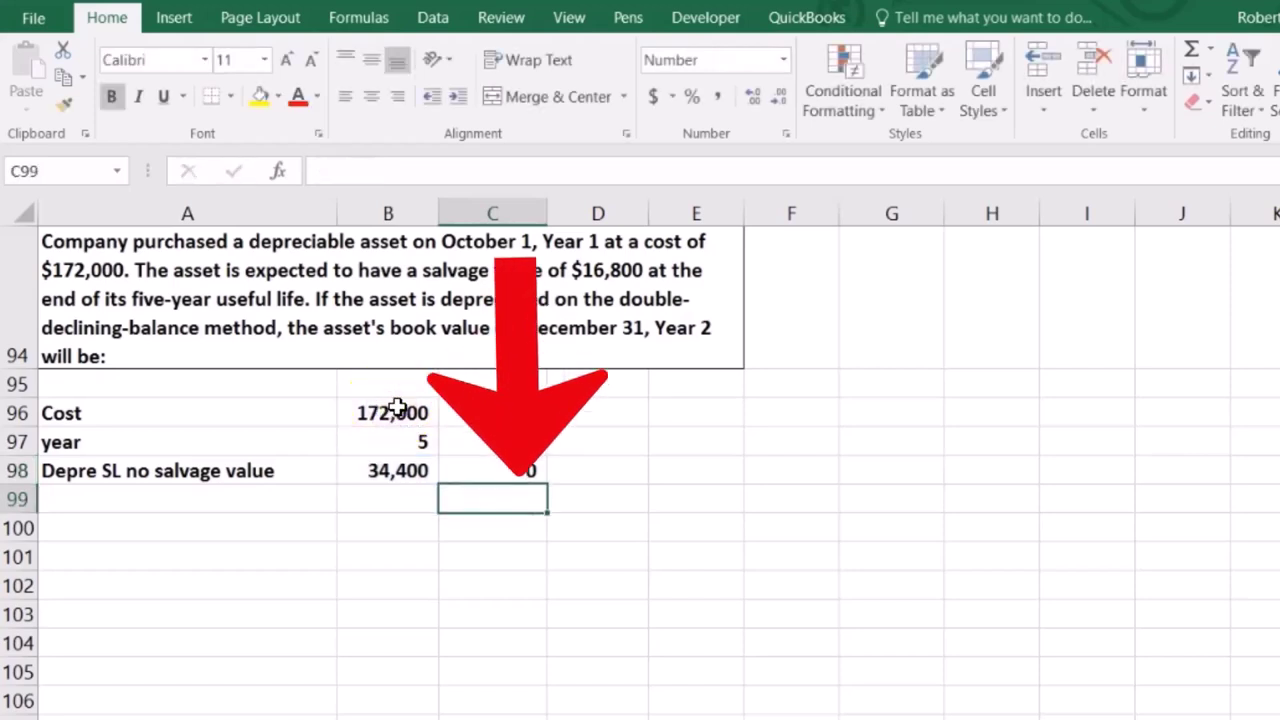
click(500, 470)
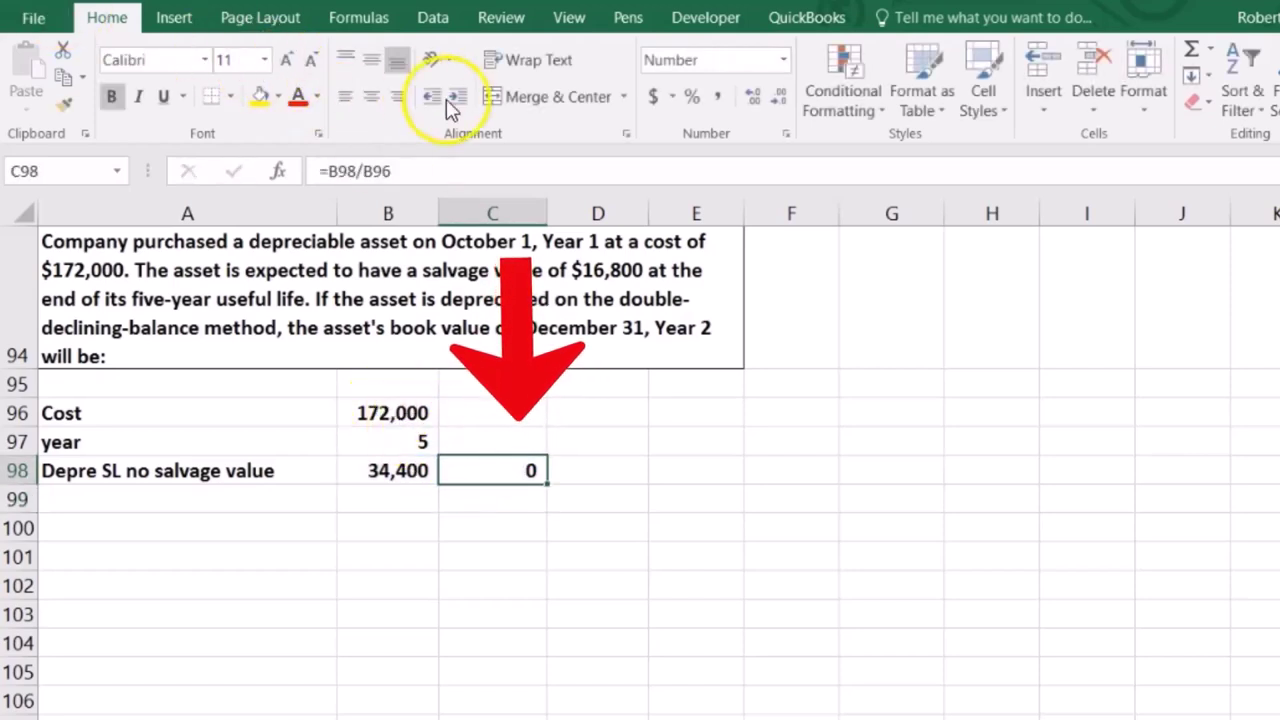
click(752, 100)
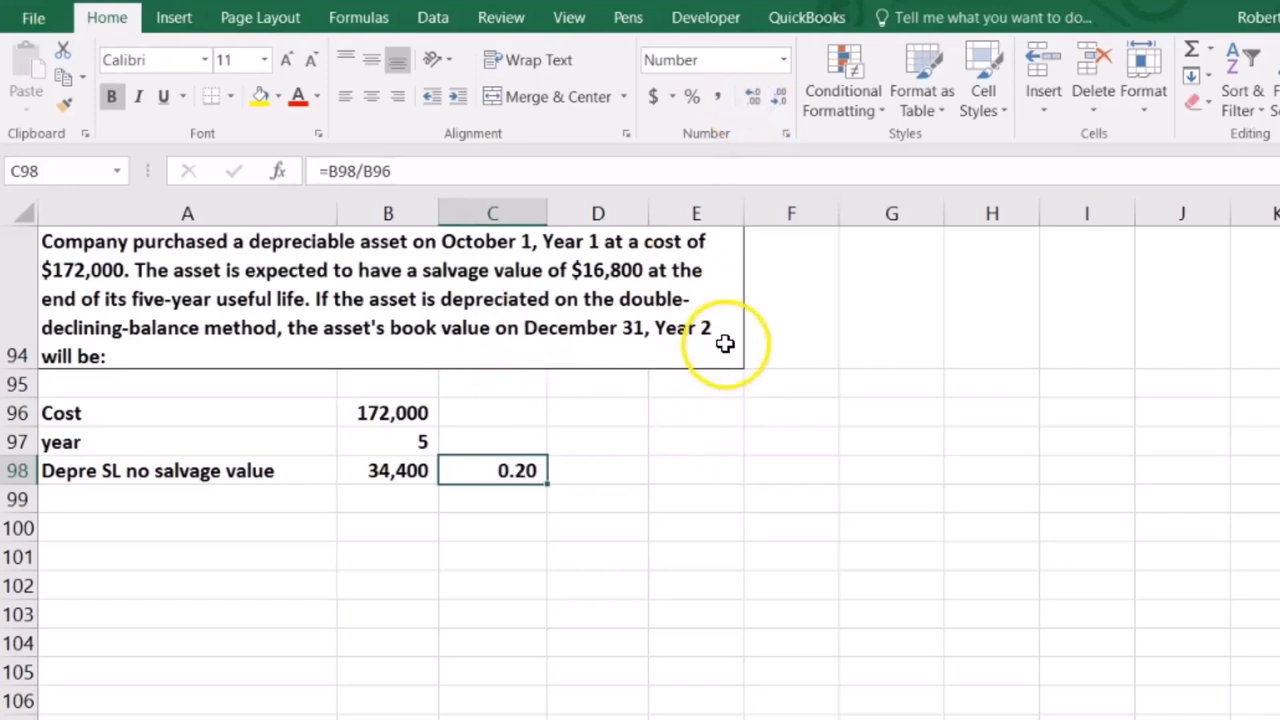
Switch to Calculator, multiply 172,000 by 0.2 to check the yearly depreciation, and return to the Excel worksheet
key(XF86Calculator)
drag(390, 44, 878, 62)
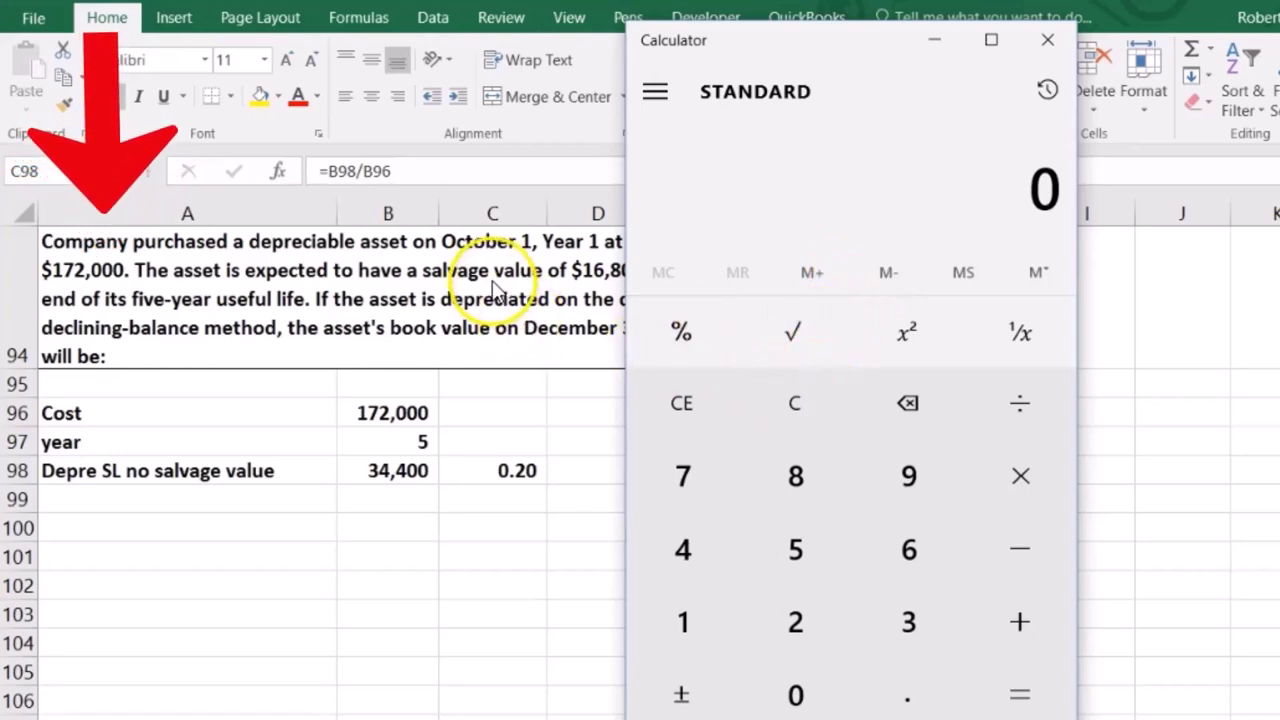
text(1720)
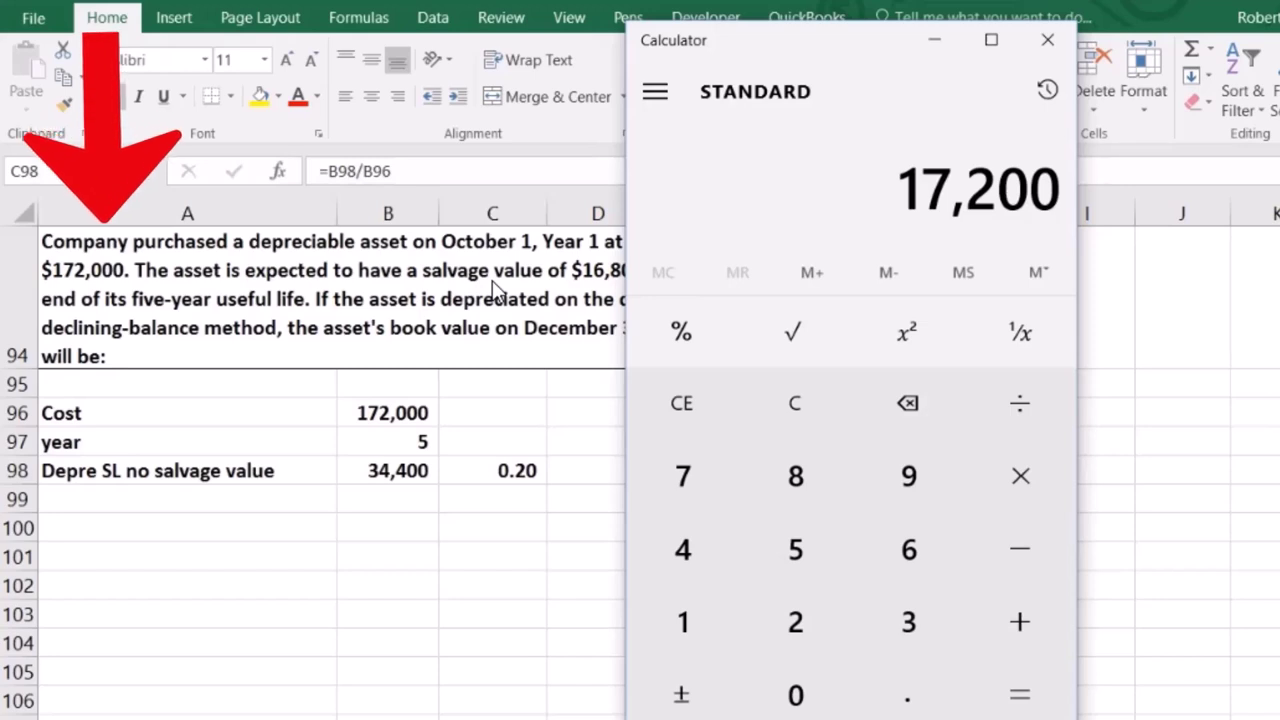
text(*0.2)
key(Return)
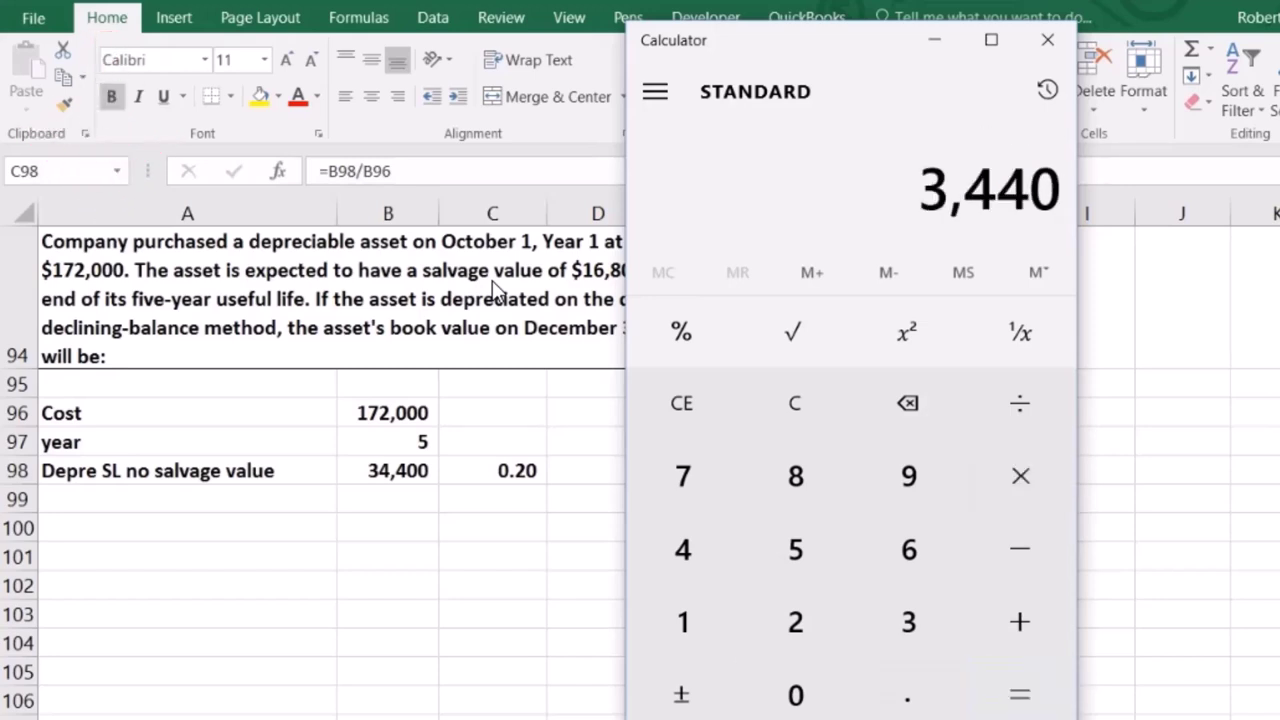
click(760, 431)
text(17)
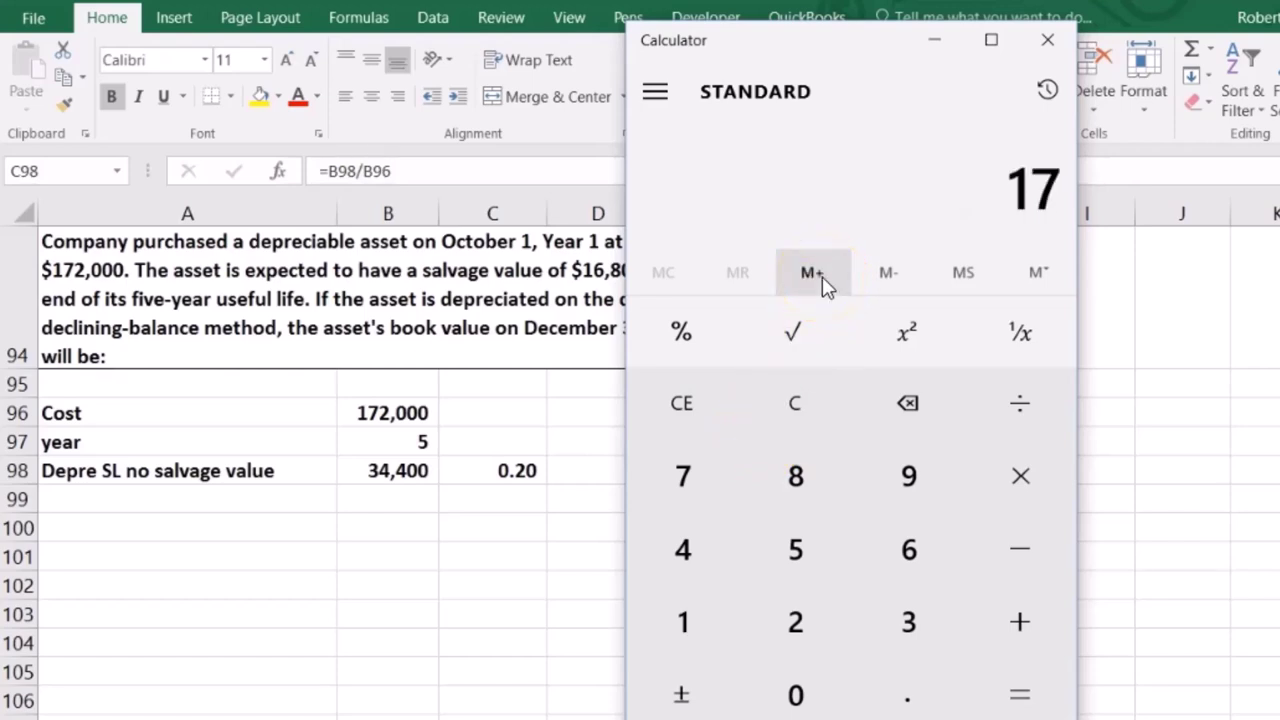
text(2000*0.2)
key(Return)
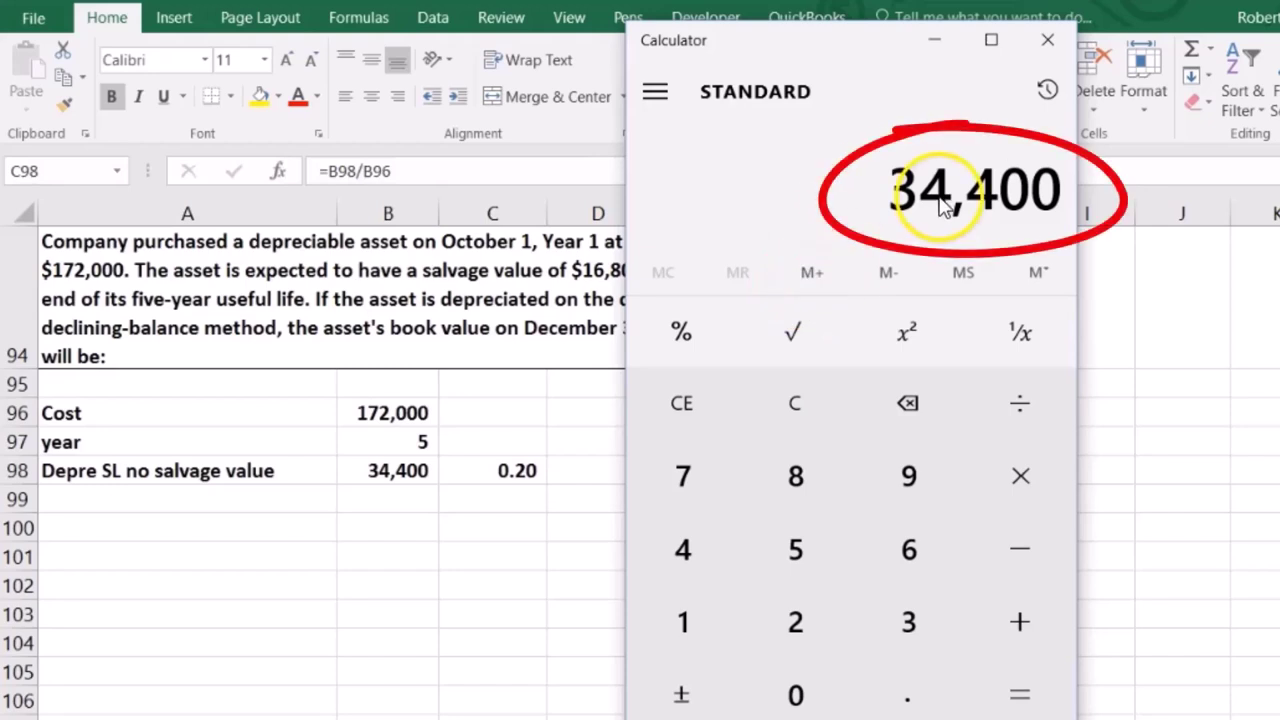
click(528, 472)
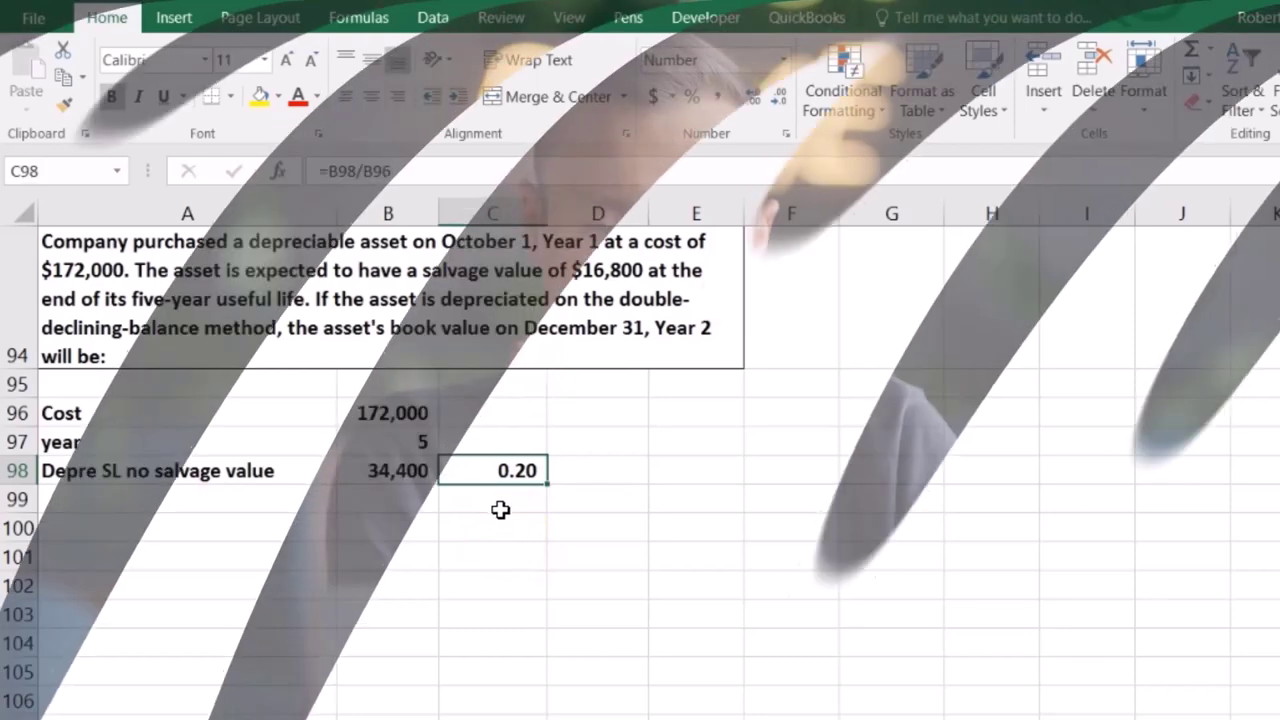
Calculate the straight-line rate from the useful life in C97 with the formula =1/5, shown with two decimal places
click(501, 507)
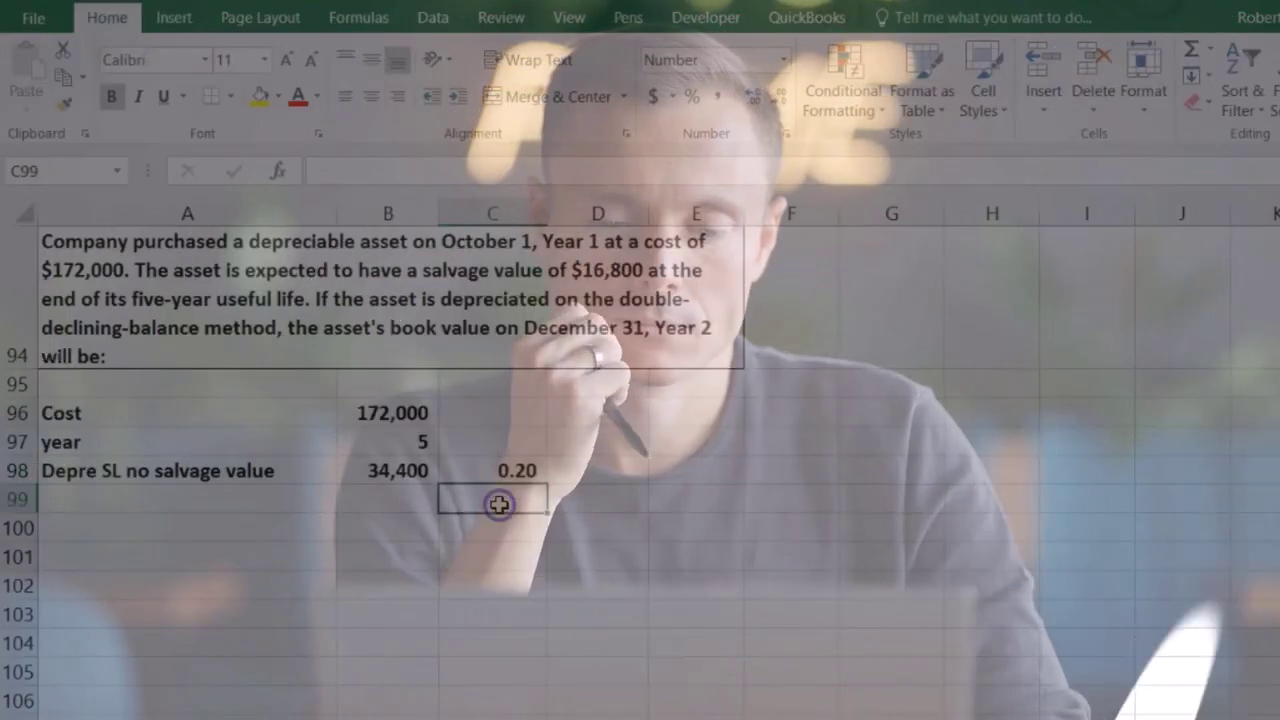
click(499, 443)
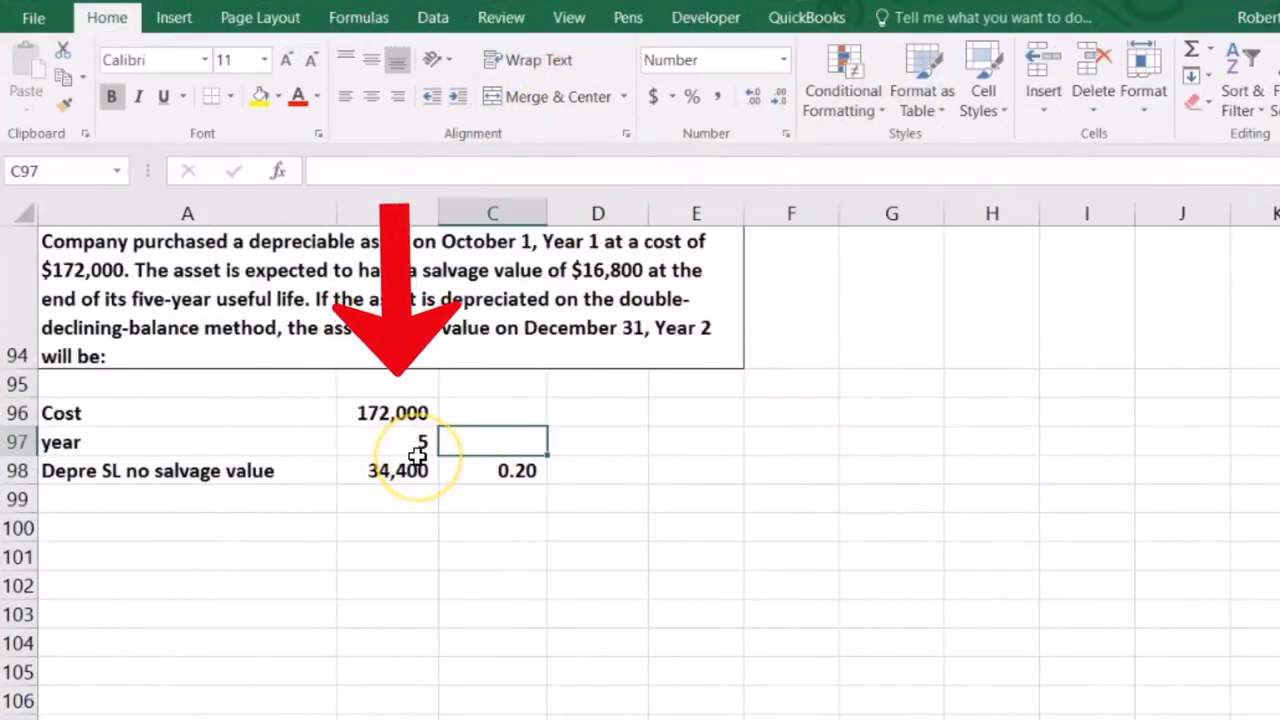
text(=1/5)
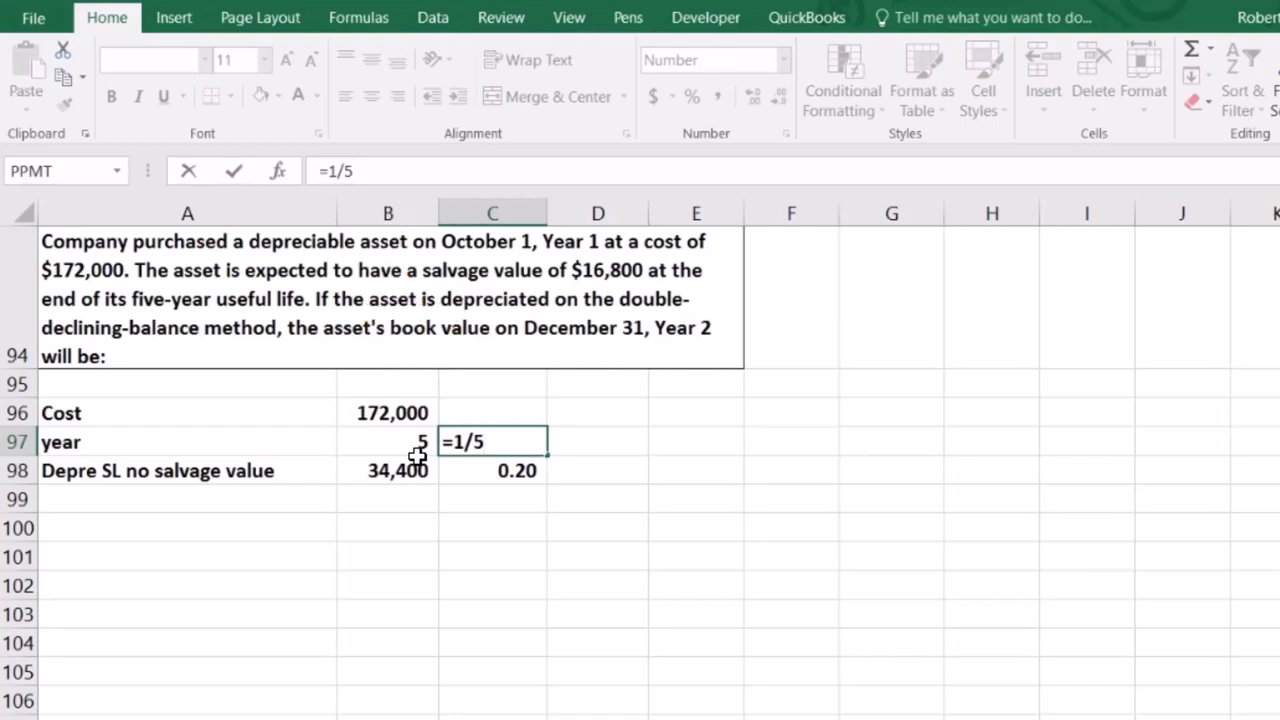
key(Return)
key(Up)
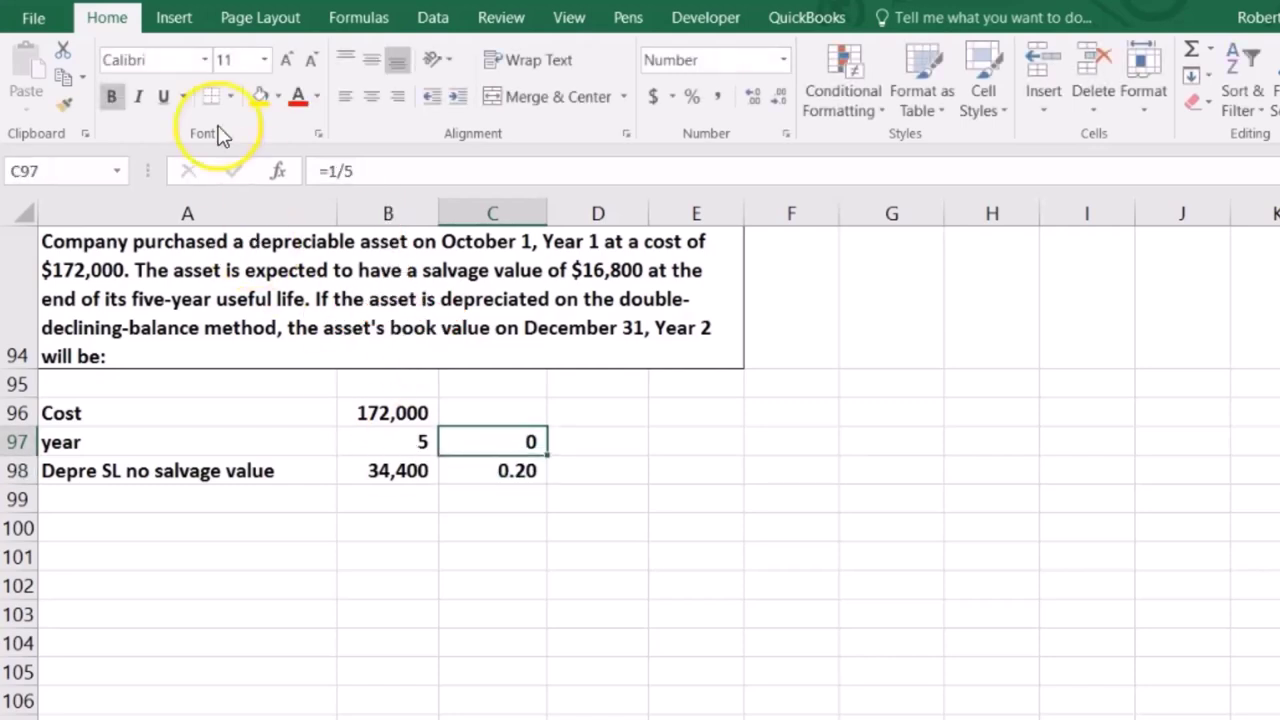
click(750, 97)
click(751, 96)
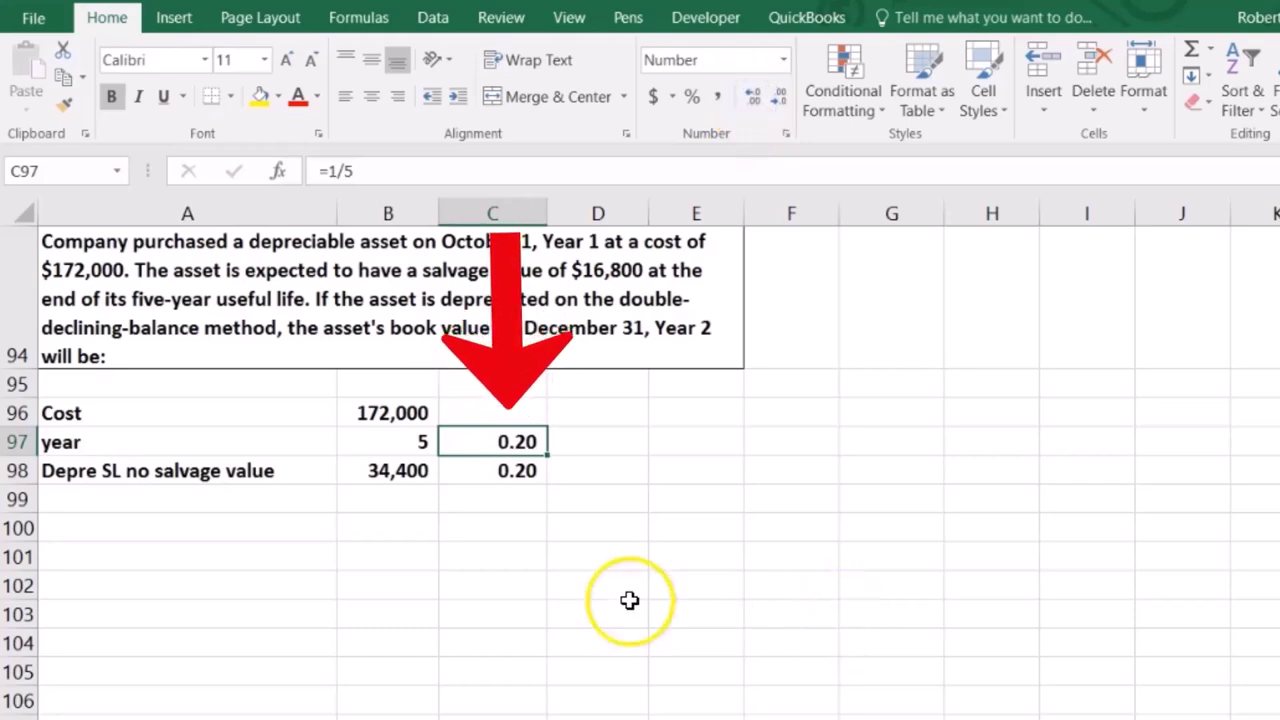
Enter the doubling factor 2 in C99 and underline it
click(166, 500)
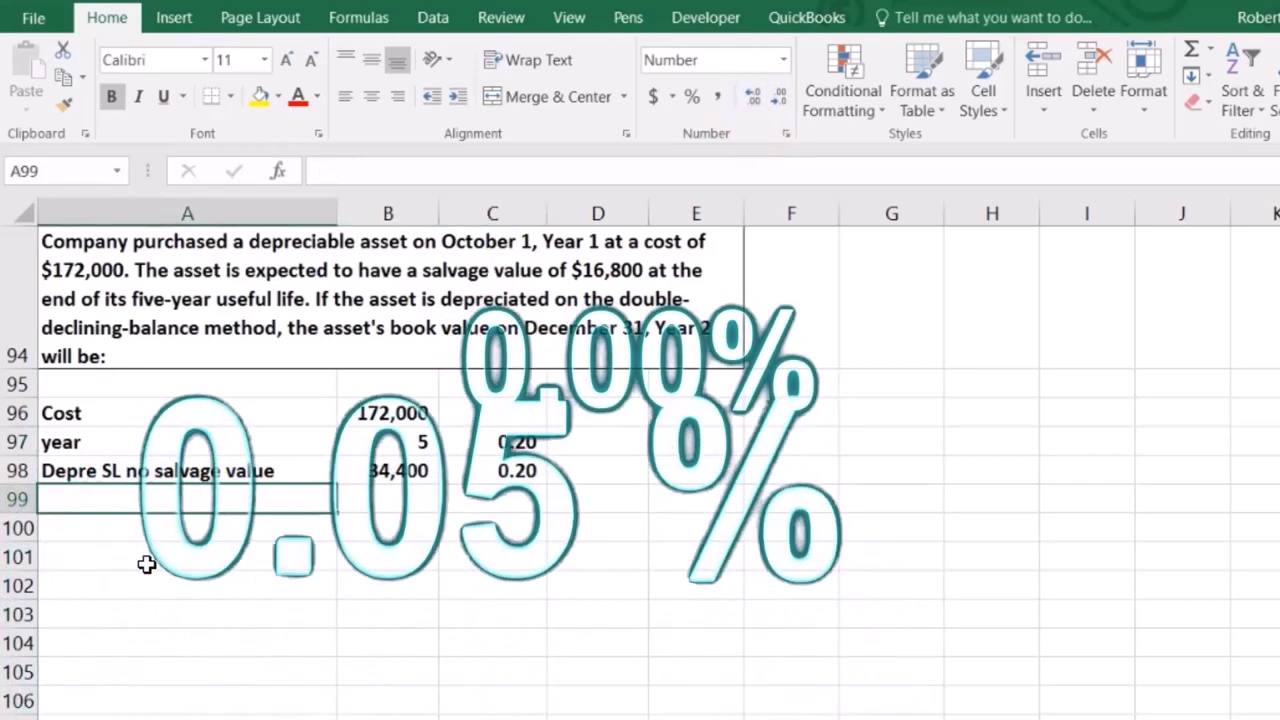
key(Right)
key(Right)
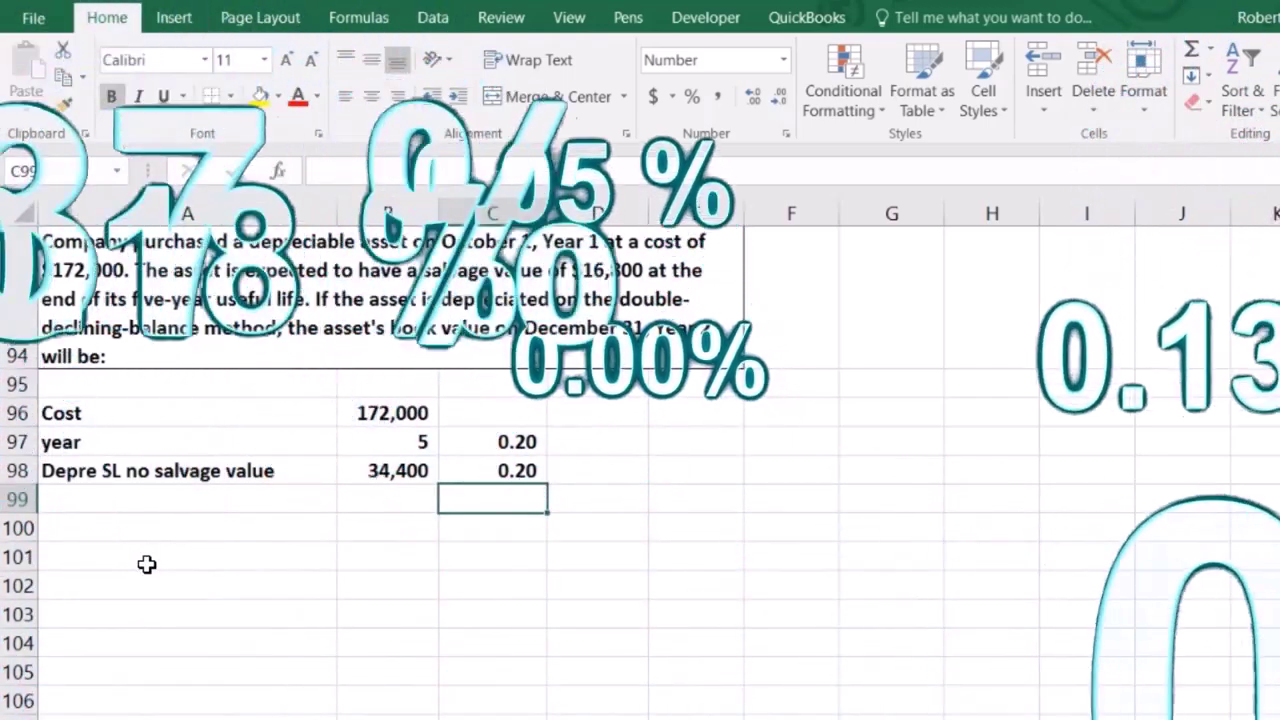
text(2)
key(ctrl+Return)
click(140, 20)
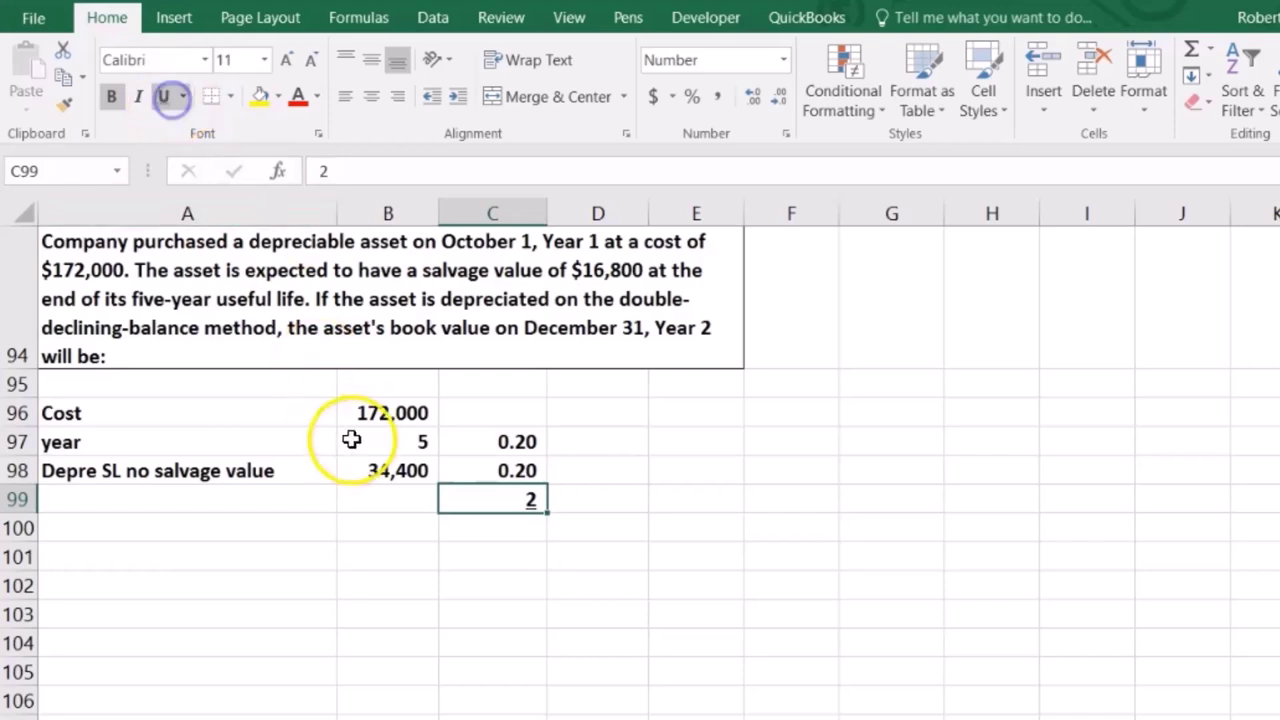
Calculate the doubled depreciation rate in C100 with the formula =C98*C99, shown with two decimal places
click(477, 517)
text(=)
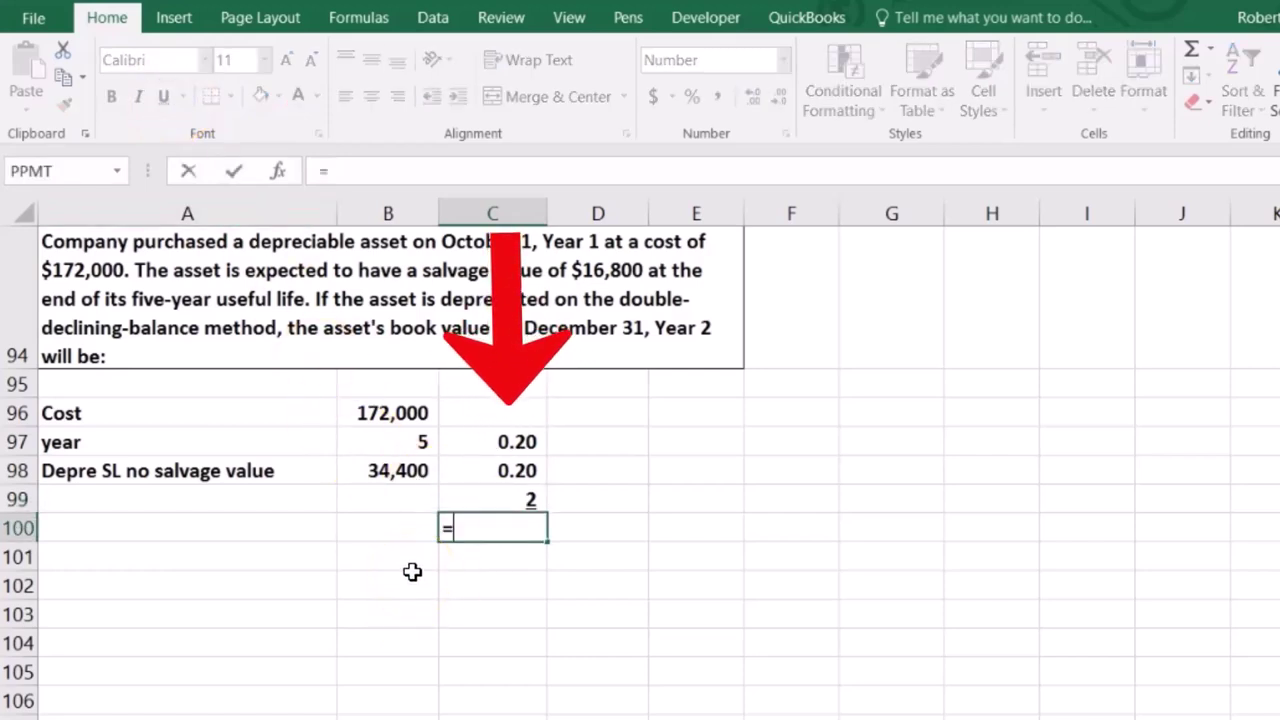
key(Up)
key(Up)
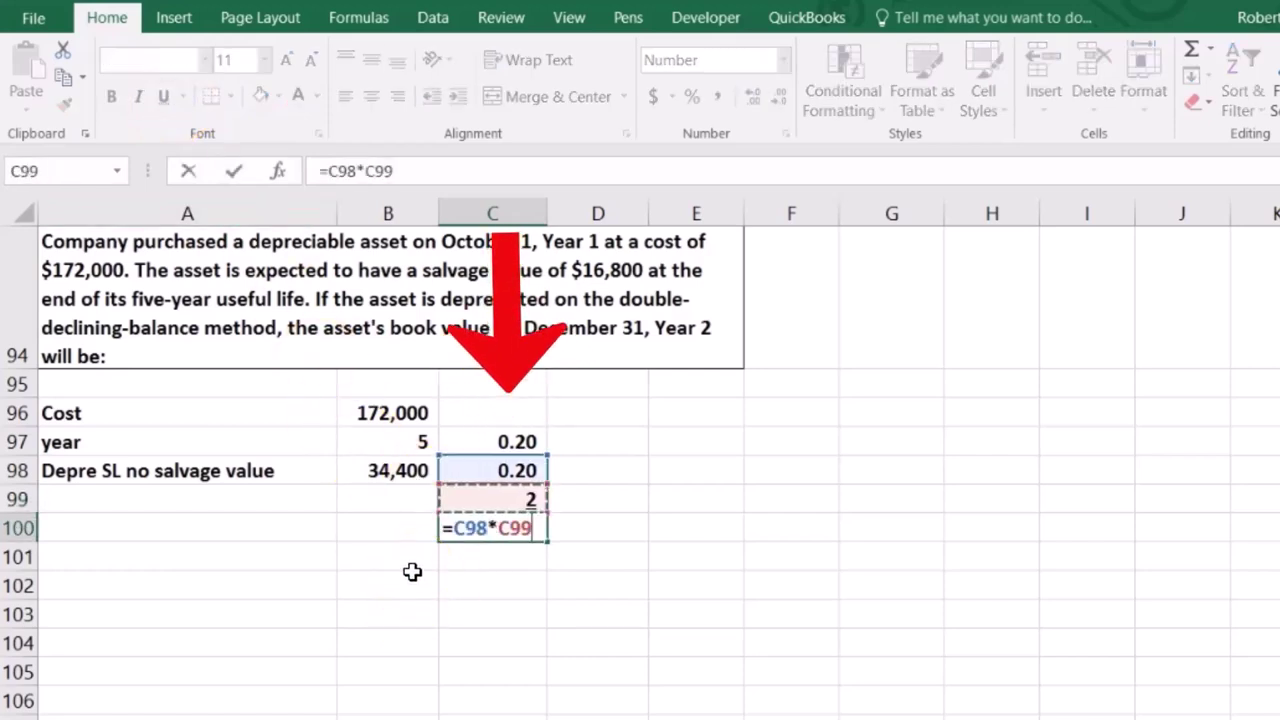
key(Return)
key(Up)
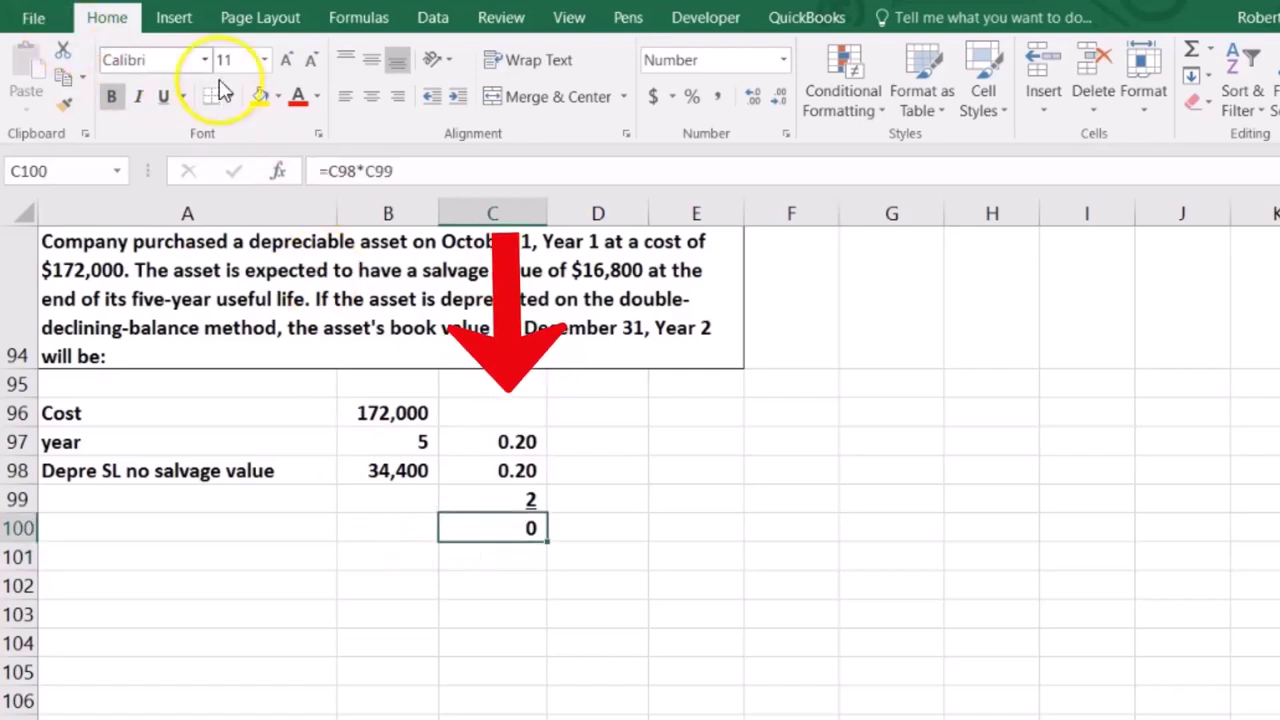
click(752, 100)
click(752, 100)
Label the doubled rate's row "DD rate" in A100
click(124, 532)
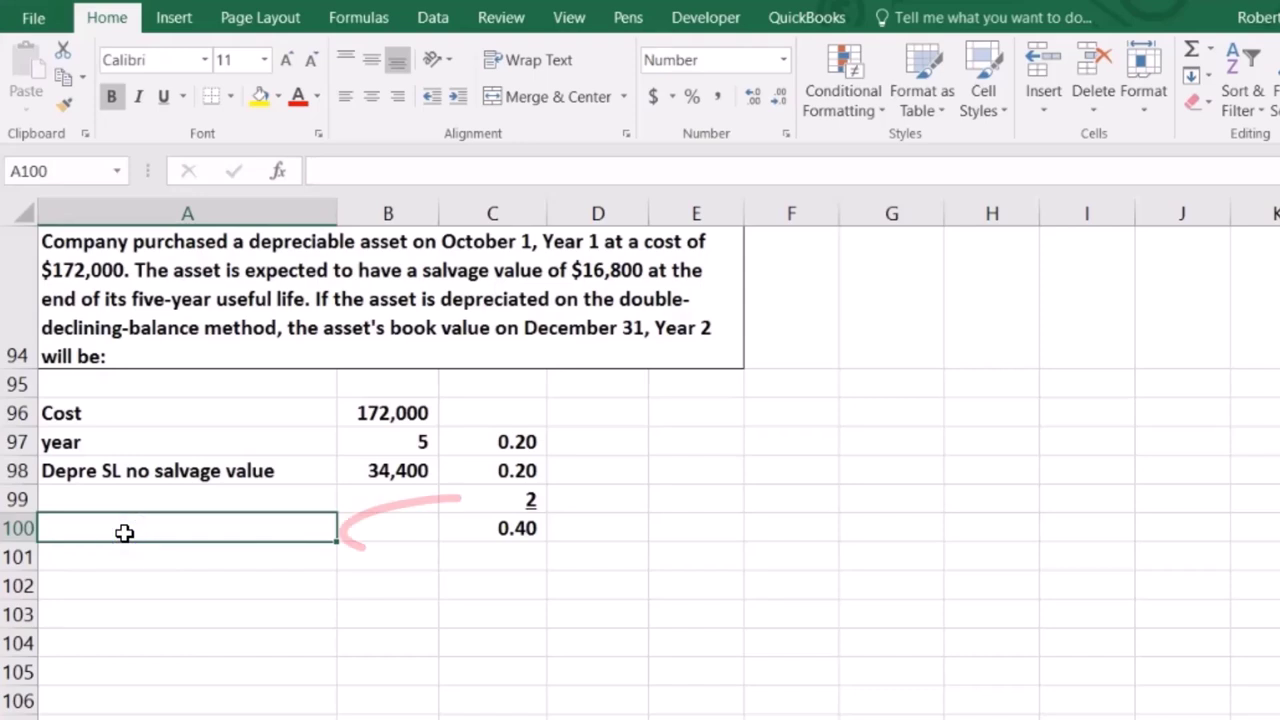
text(DD rate)
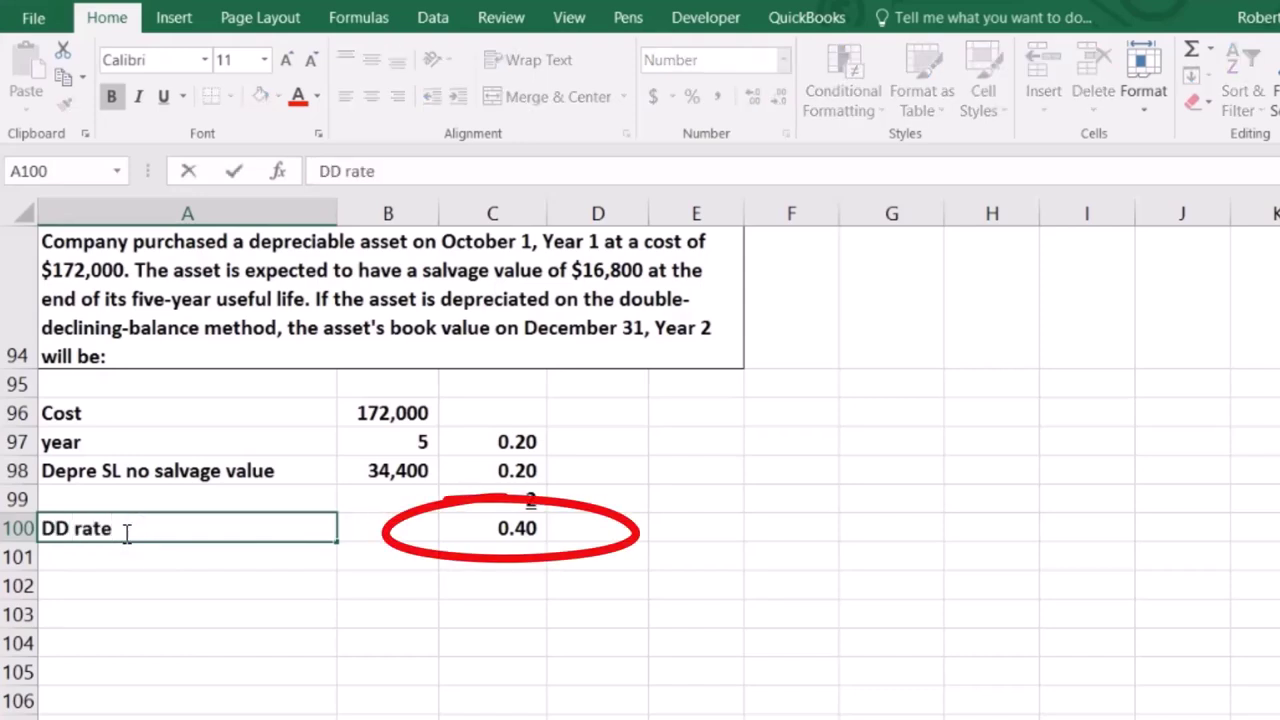
key(Return)
key(Return)
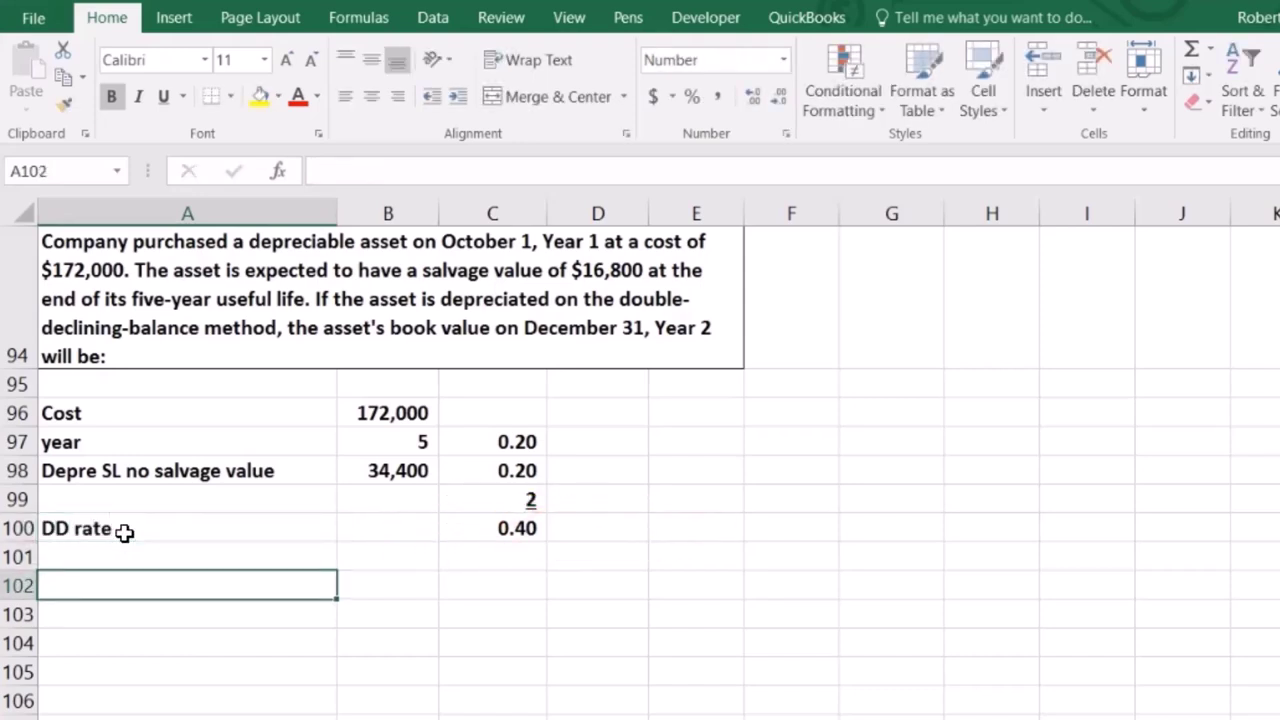
Enter the heading "Year 1" in A102 to start the first year's depreciation calculation
text(YEar)
key(BackSpace)
key(BackSpace)
key(BackSpace)
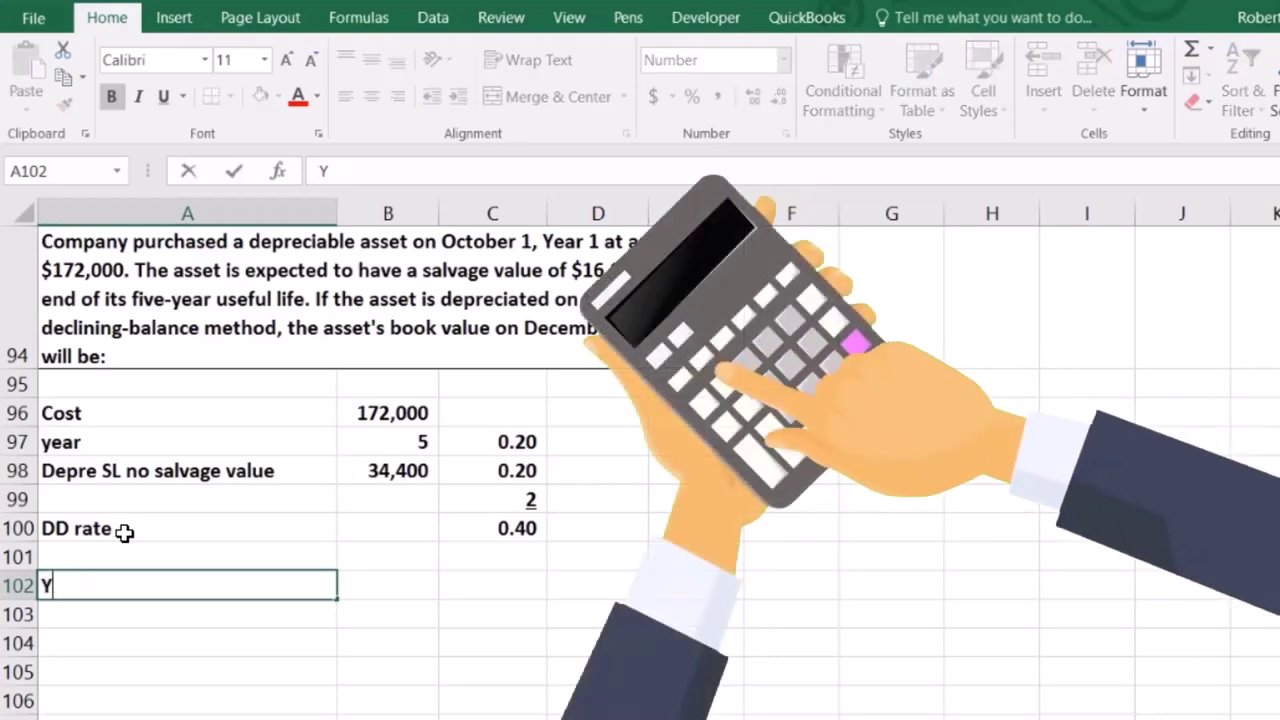
text(ear 1)
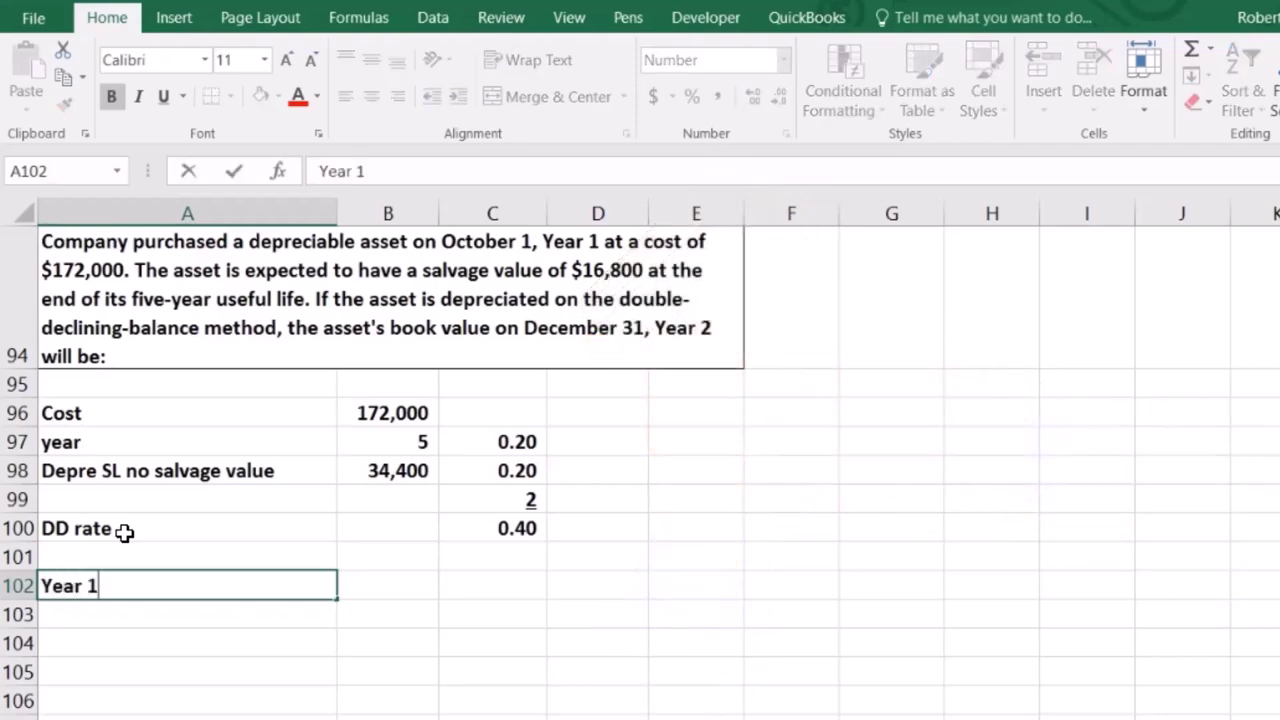
key(Tab)
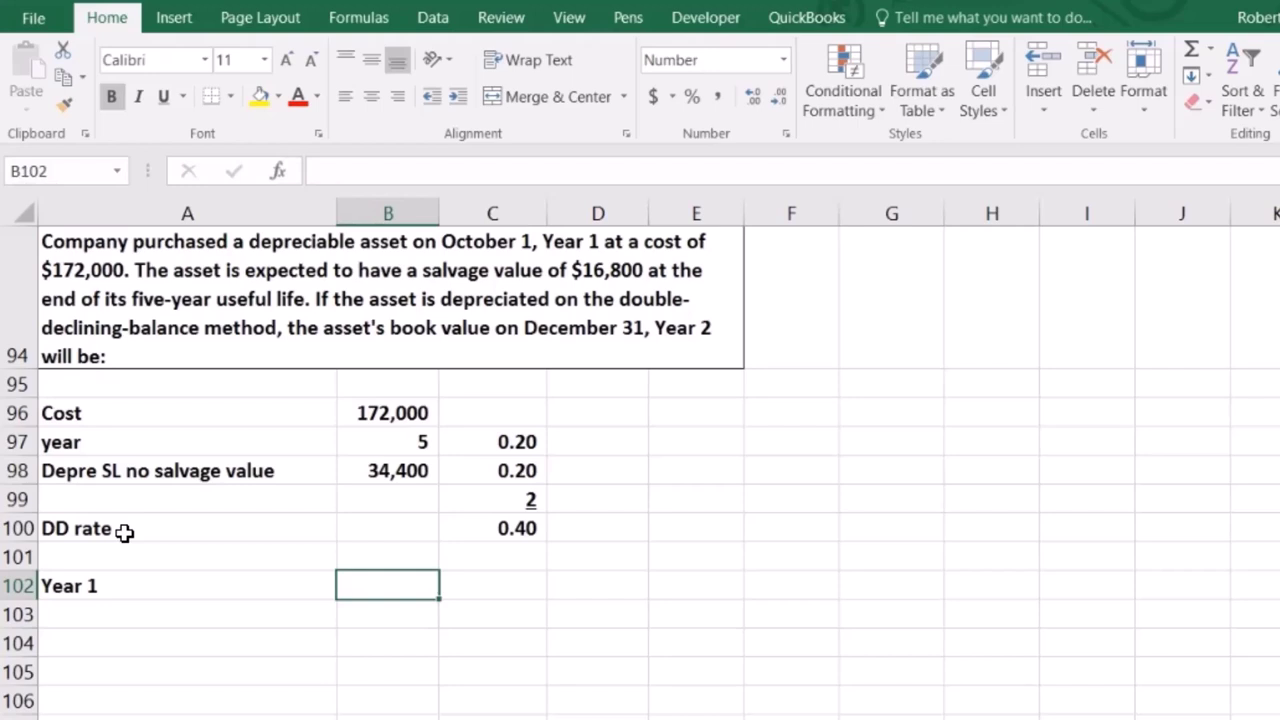
key(Return)
Enter the label "Cost" in A103 and the asset cost 172,000 in B103
text(Cost)
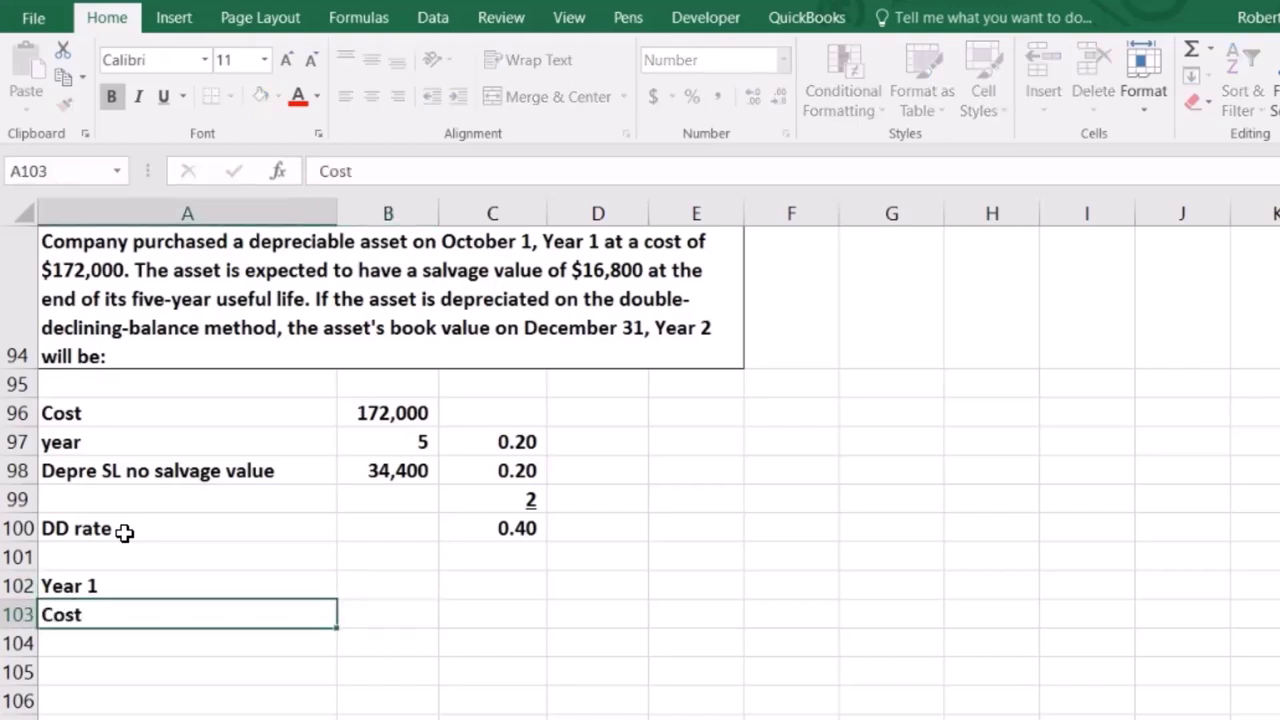
key(Tab)
text(172,00)
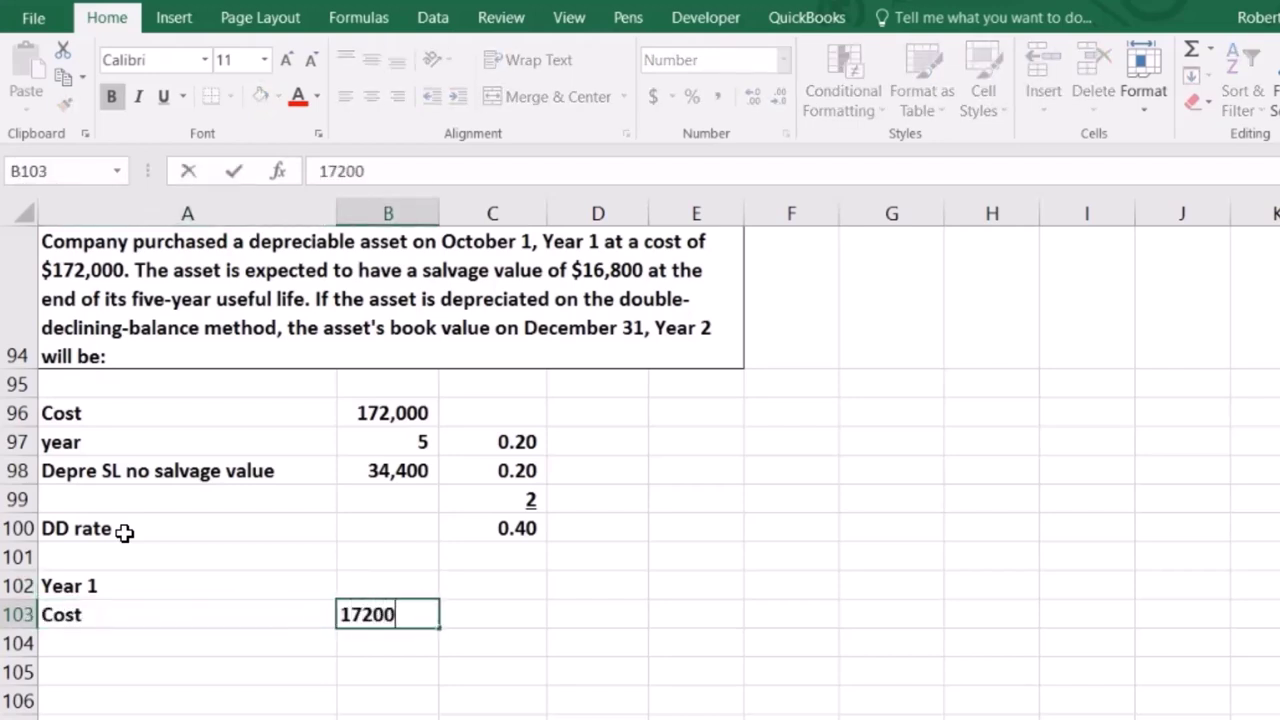
text(0)
key(Return)
Fill A104 with a formula that repeats the "DD rate" label from A100
text(ra)
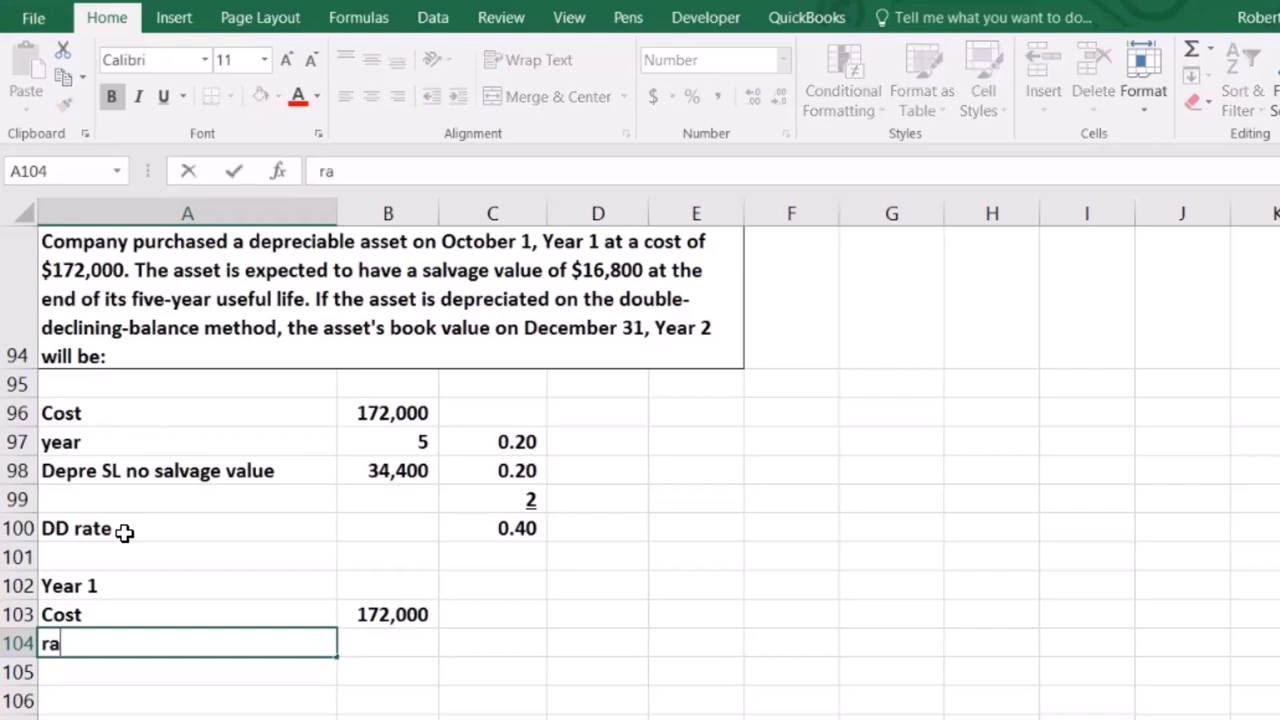
text(=)
key(Up)
key(Up)
key(Up)
key(Up)
key(Return)
Bring the DD rate into B104 with the formula =C100, shown underlined with two decimal places
key(Up)
key(Right)
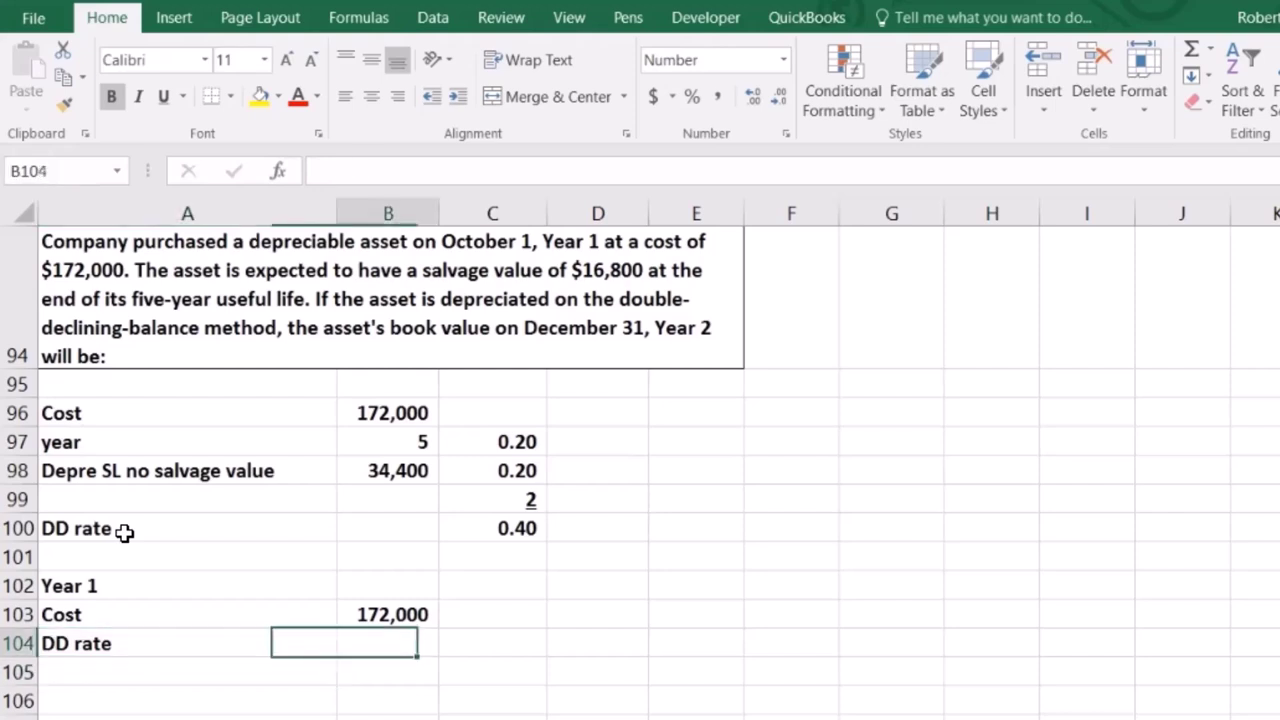
text(=)
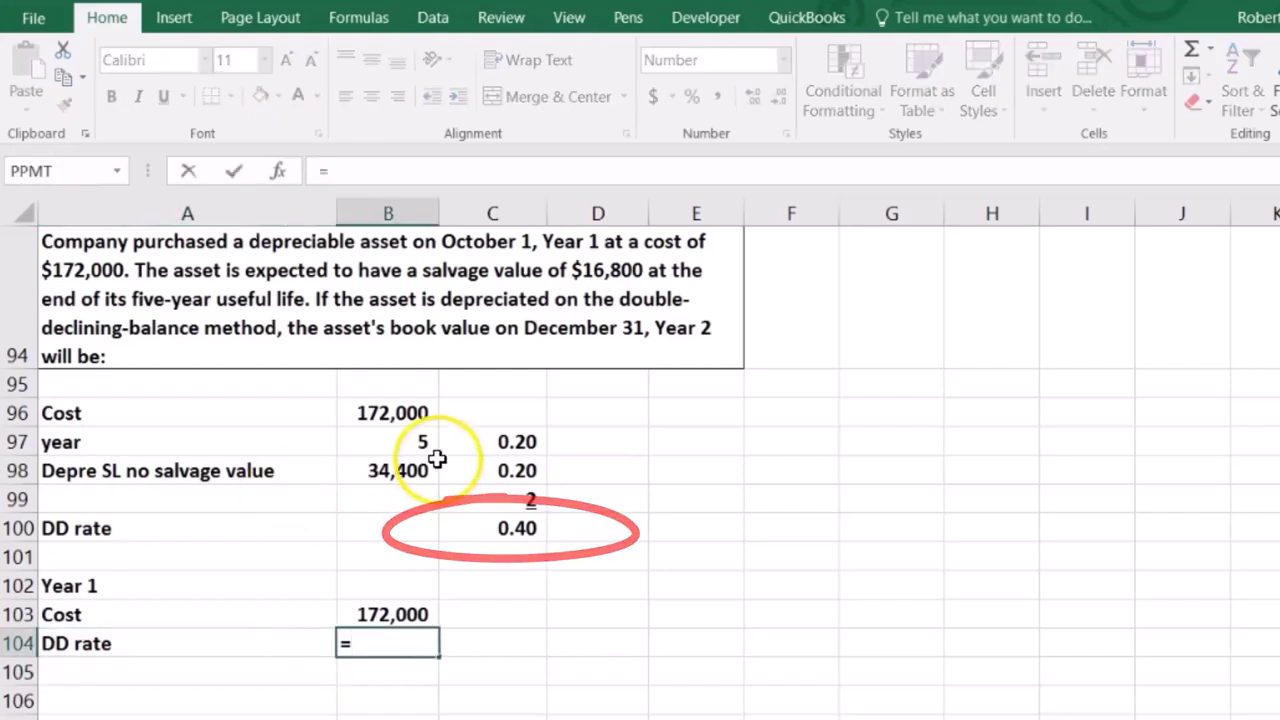
click(507, 524)
key(Return)
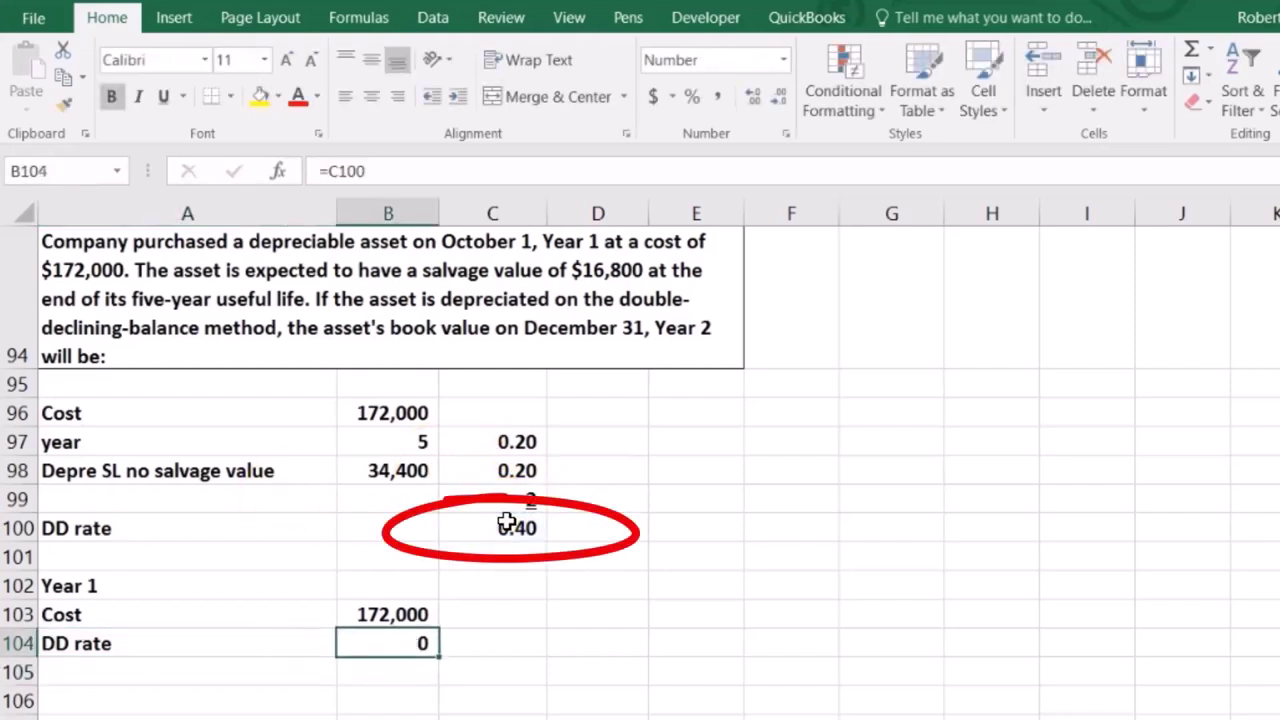
click(757, 100)
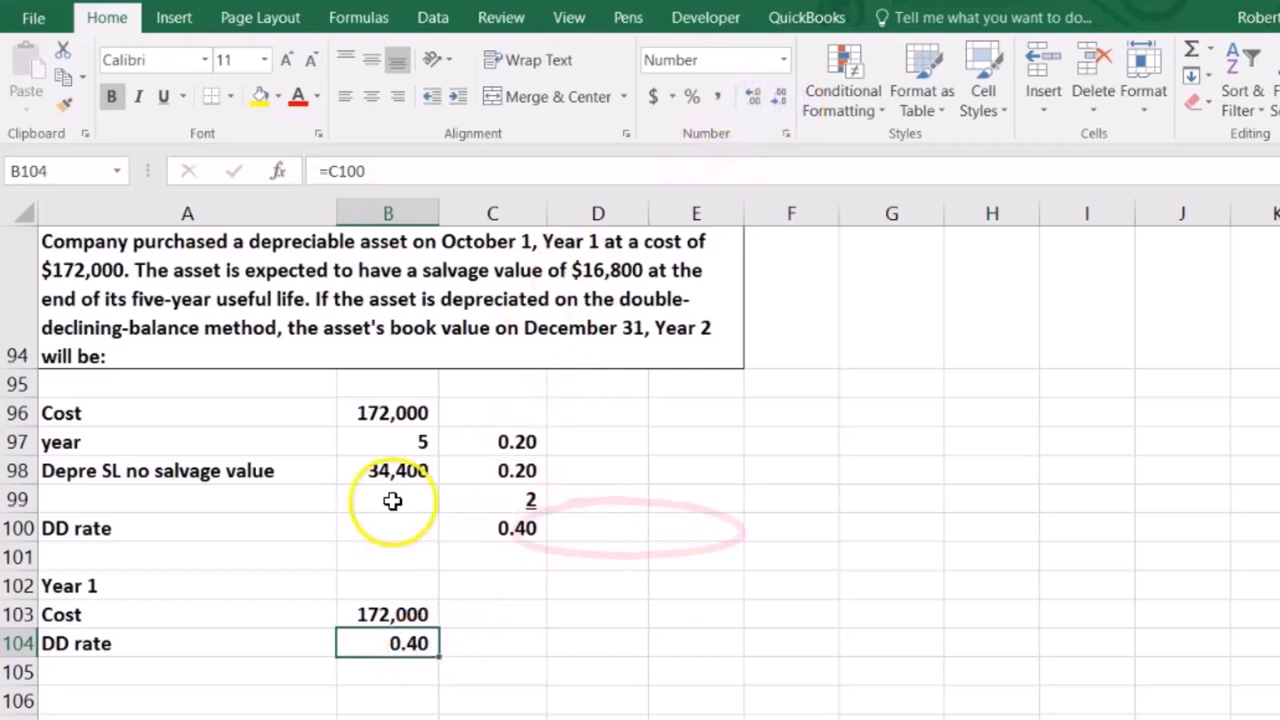
Calculate the full-year depreciation in B105 by multiplying cost by rate with =B103*B104
click(383, 672)
text(=)
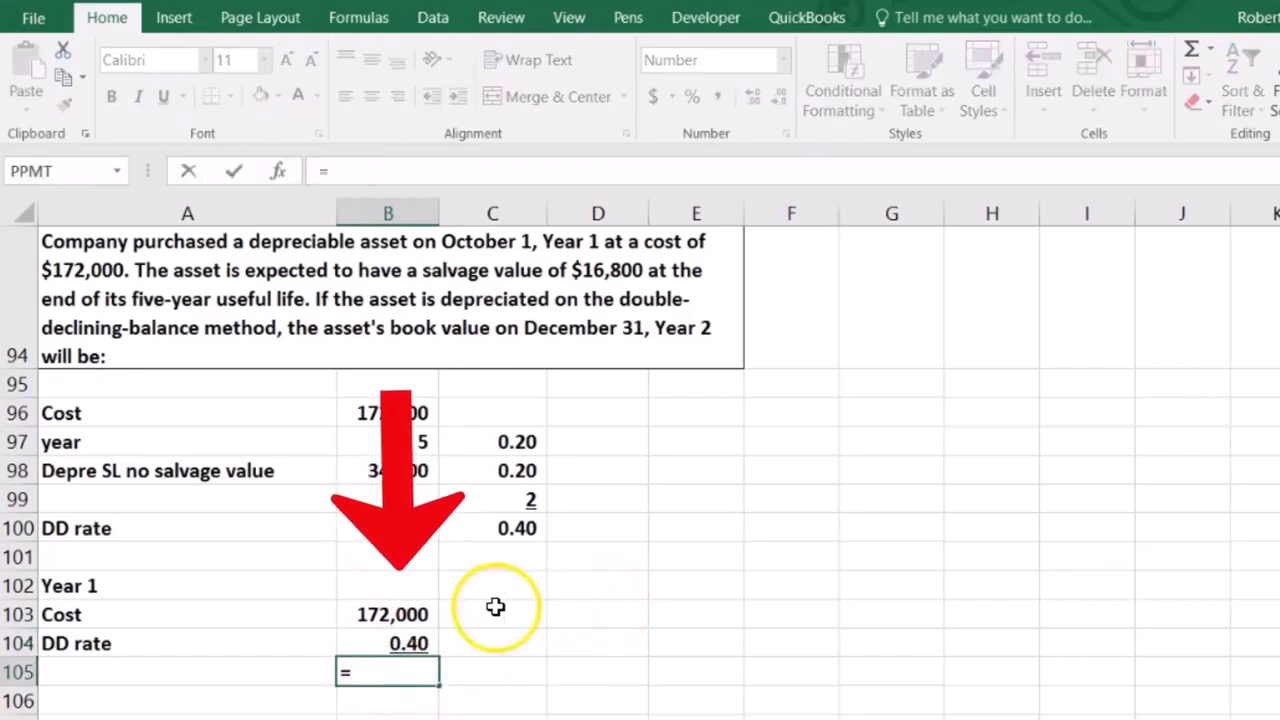
click(408, 612)
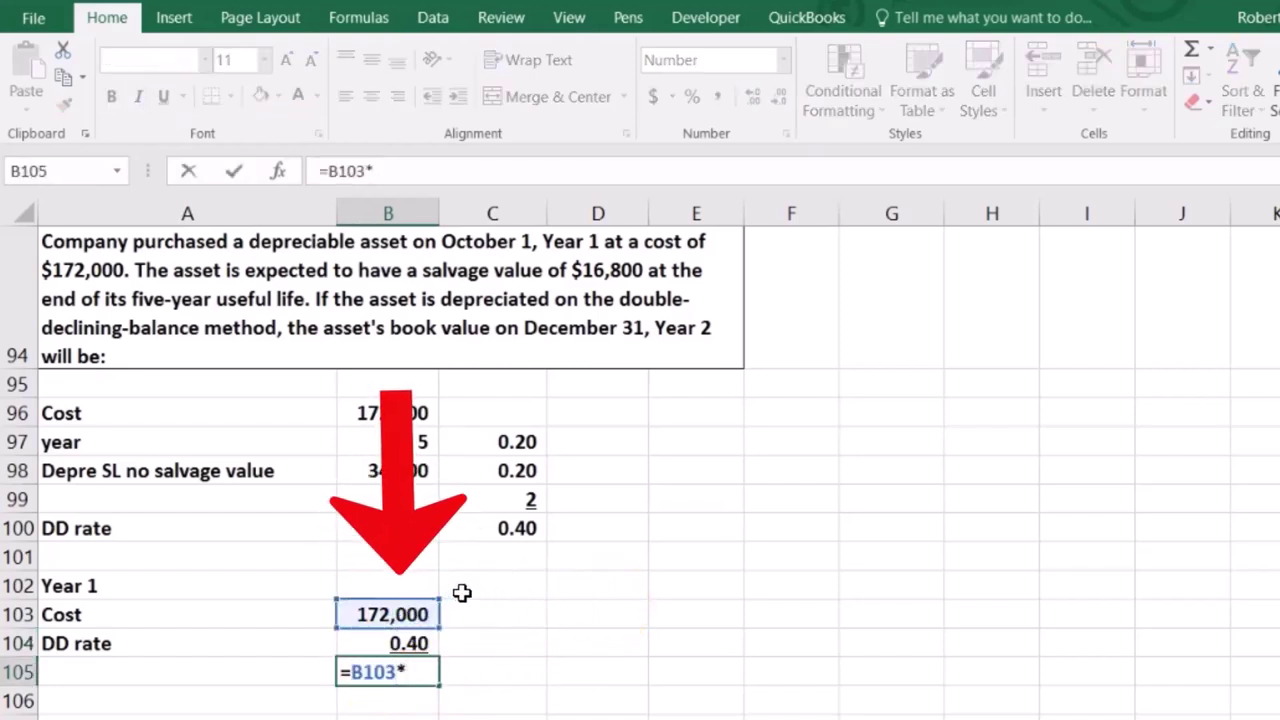
text(*)
click(396, 645)
key(Return)
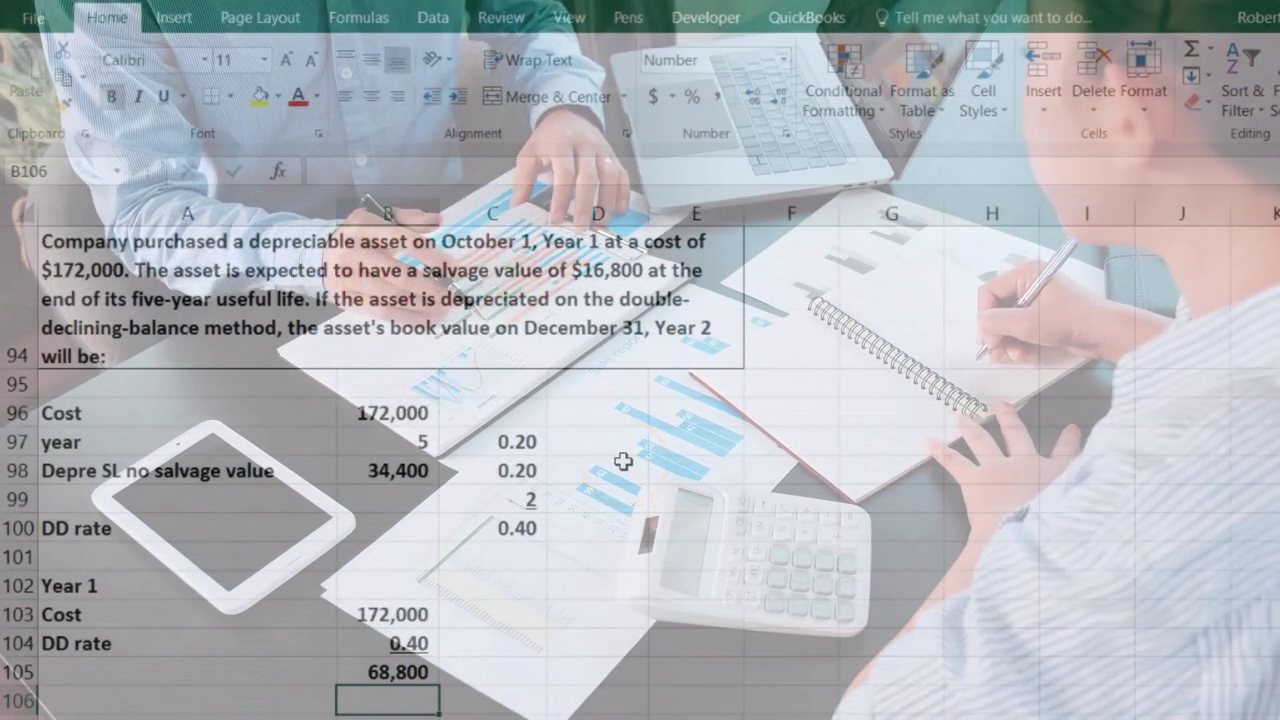
Enter an underlined 12 in B106 and calculate the monthly depreciation in B107 with =B105/B106
text(12)
key(Return)
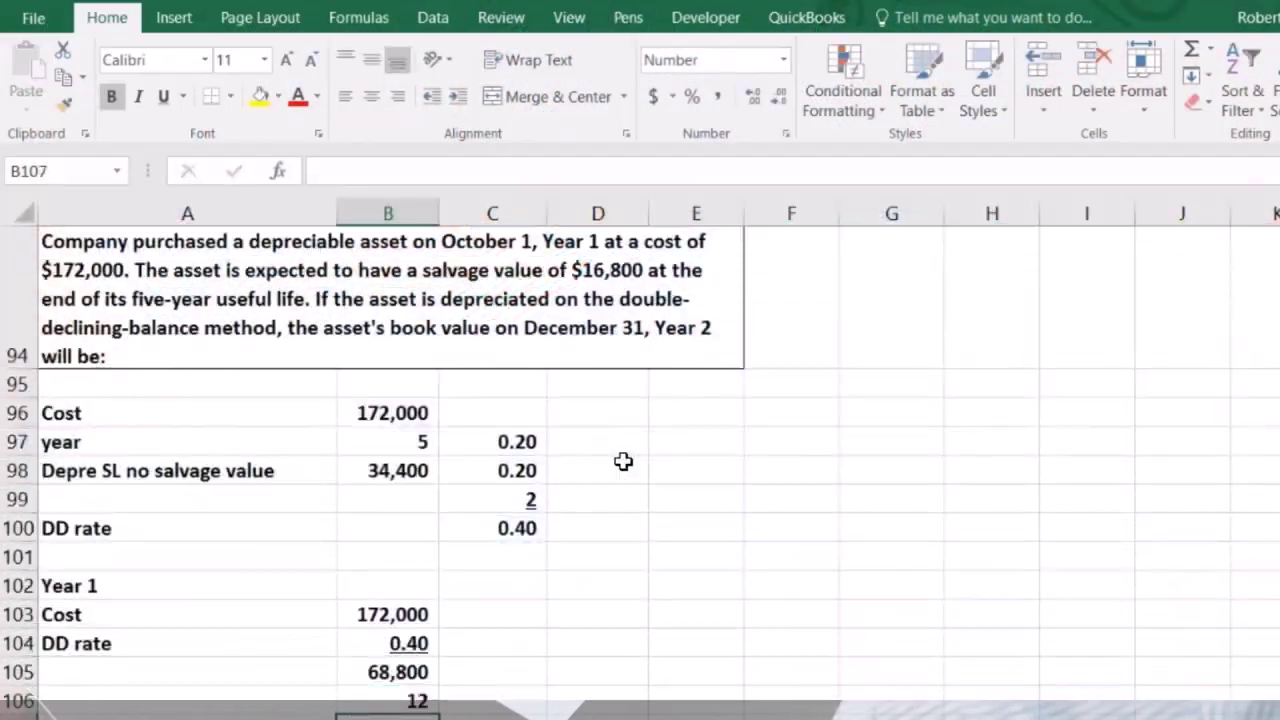
text(=)
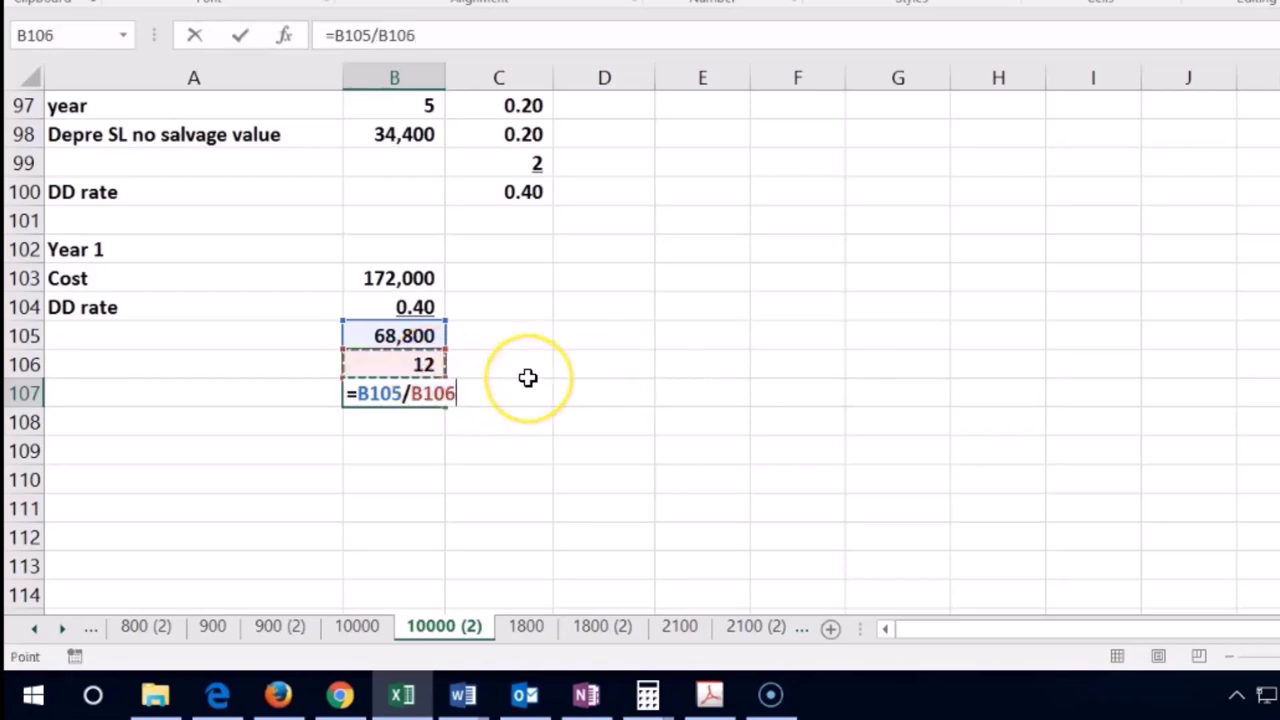
key(Return)
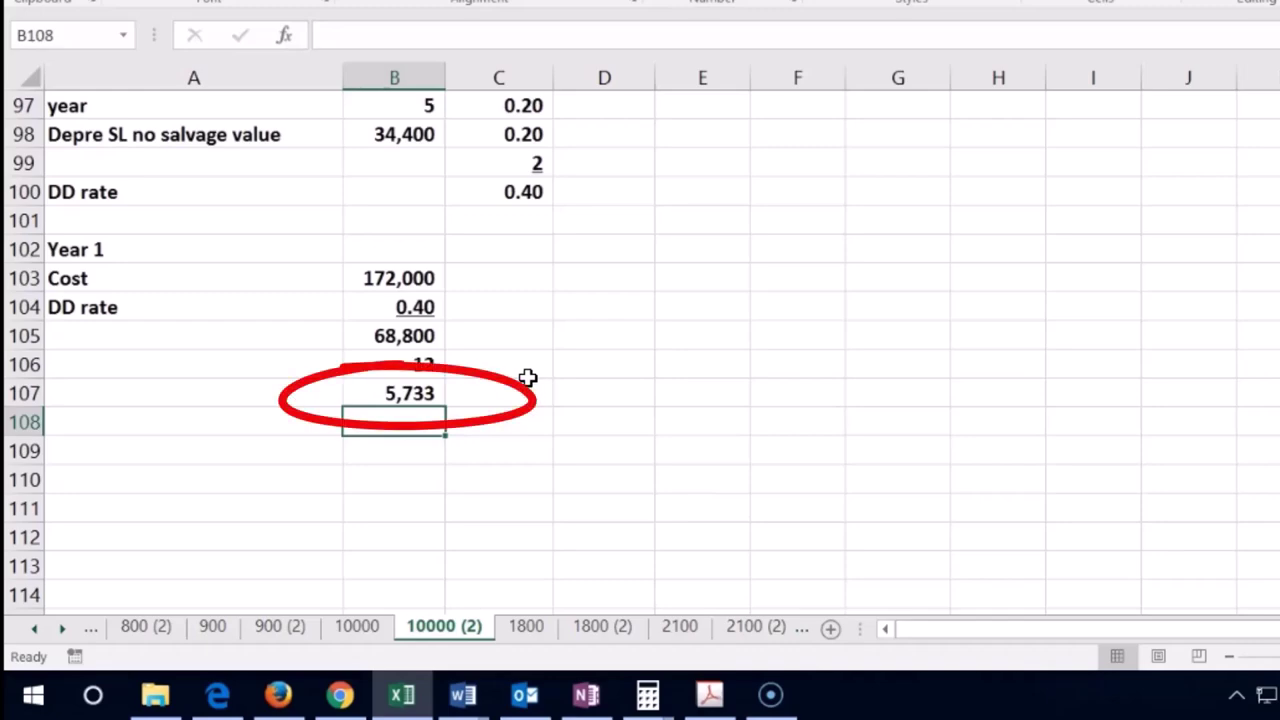
key(Up)
key(Up)
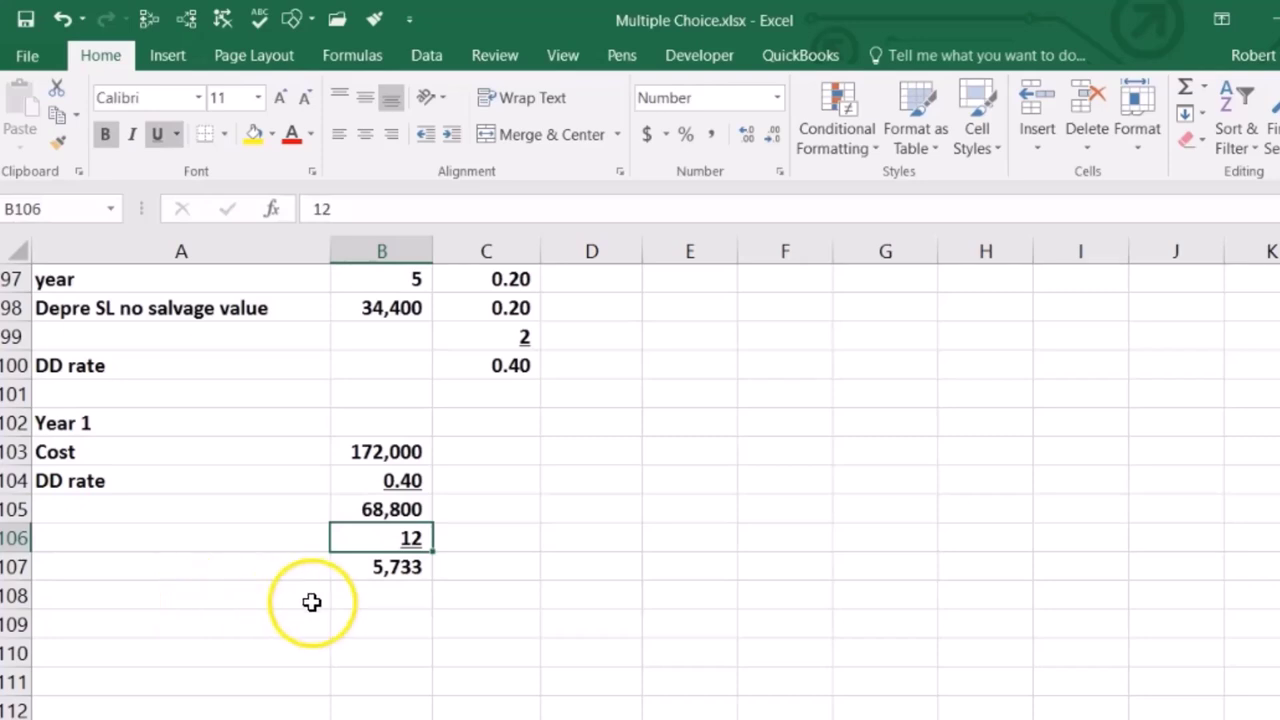
Enter an underlined 3 in B108 for the months owned and multiply B107 by it in B109 for the Year 1 depreciation
click(361, 600)
text(3)
key(Return)
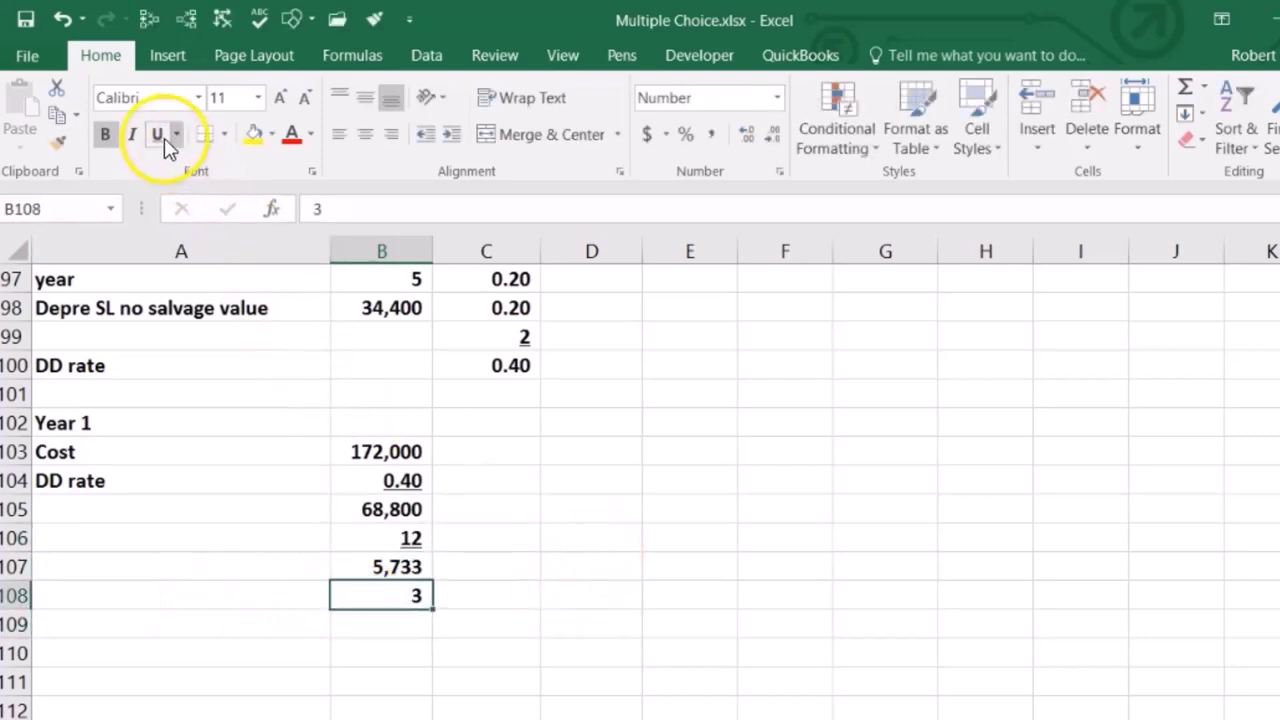
click(371, 617)
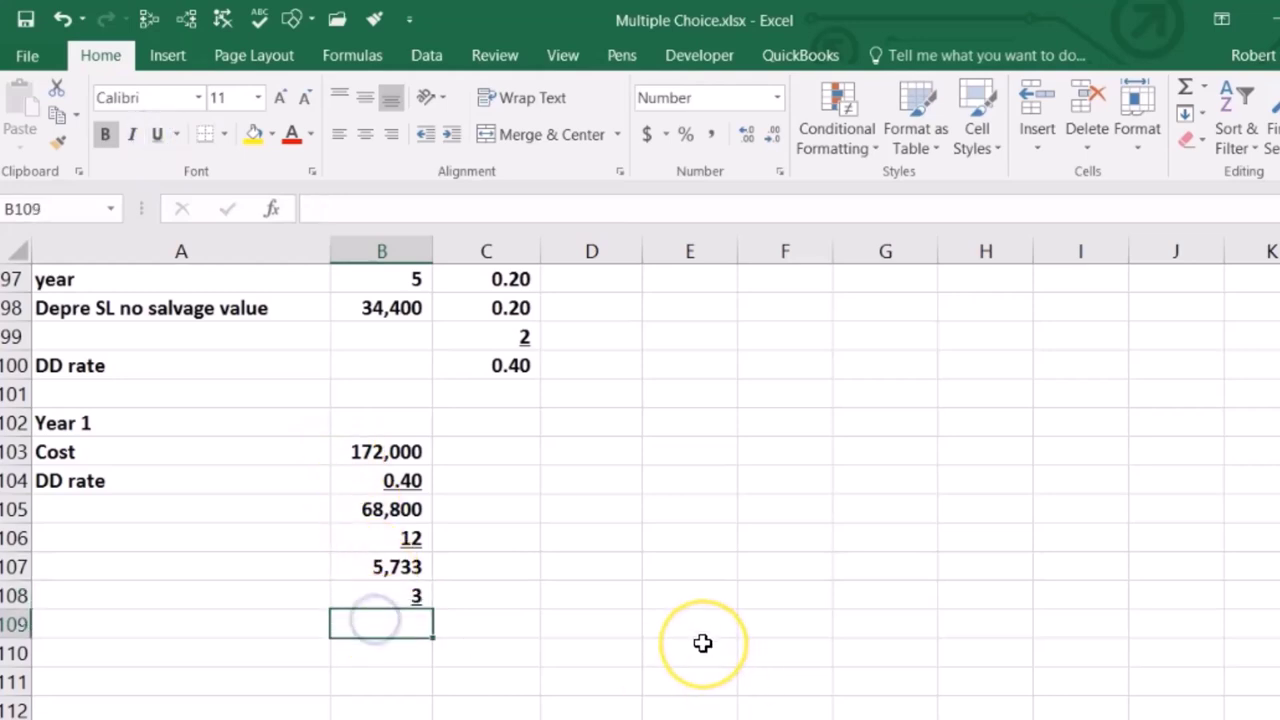
text(=)
click(403, 568)
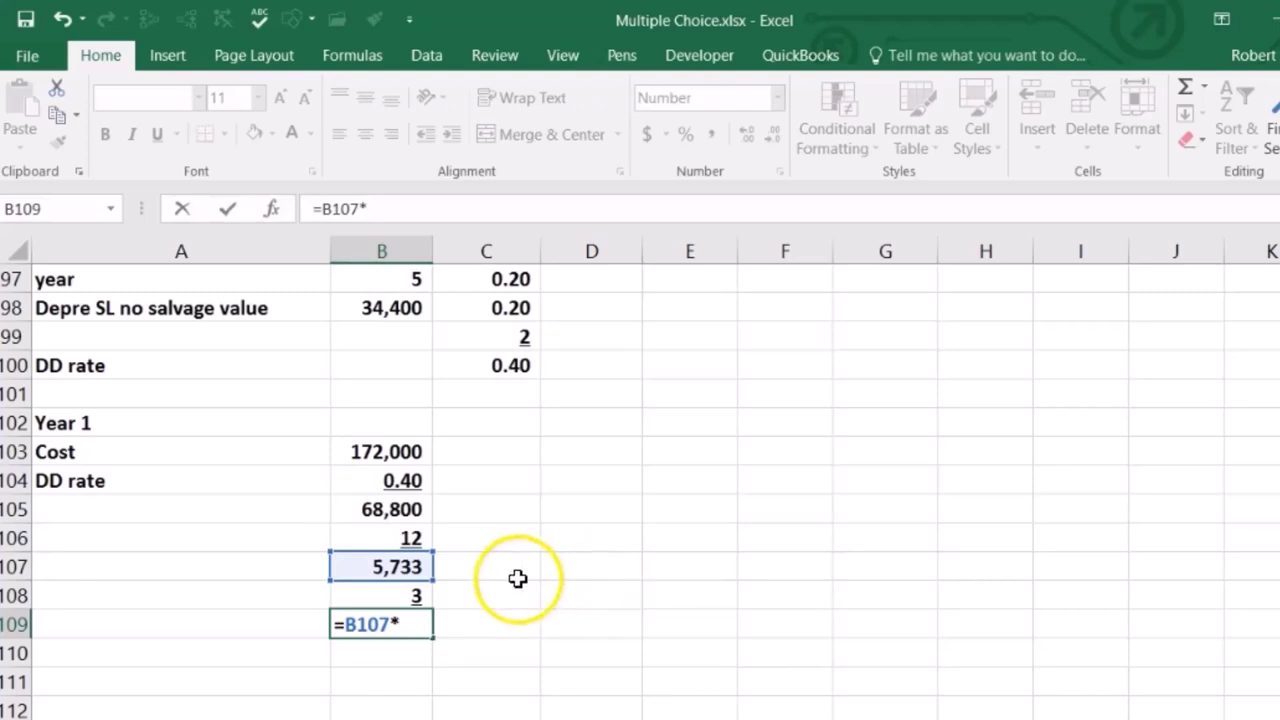
key(Return)
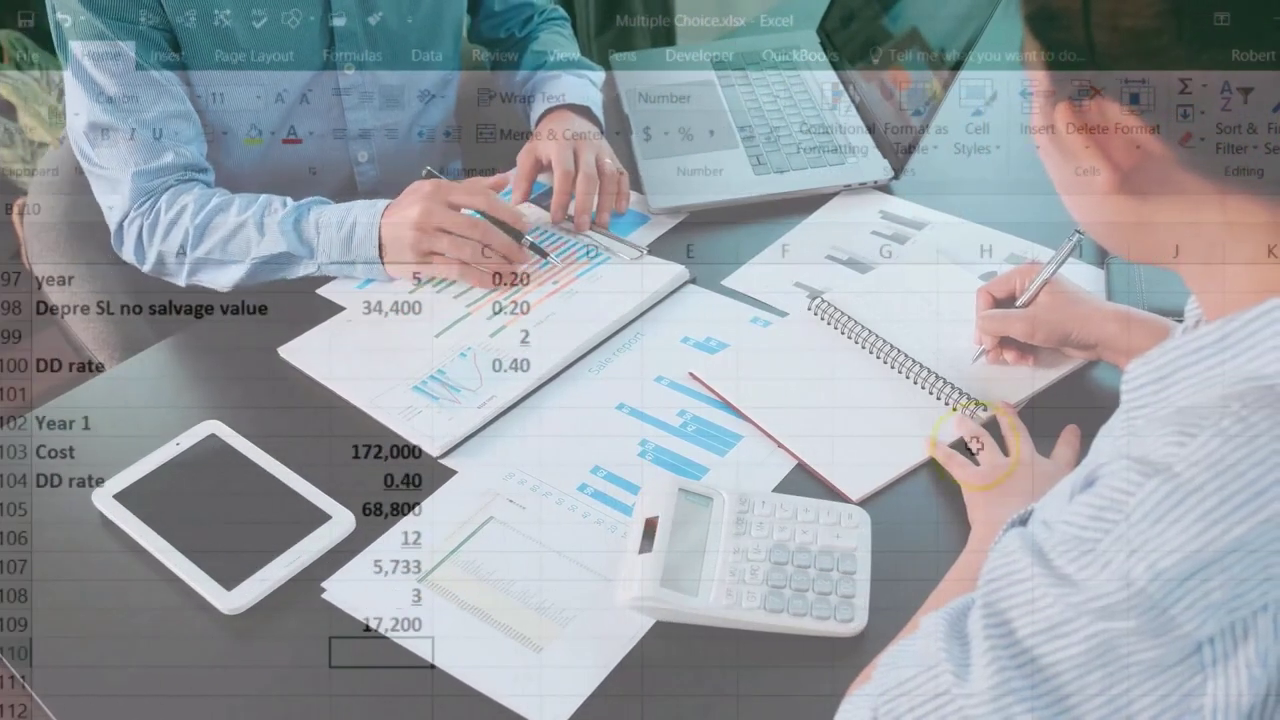
Enter the full-year depreciation 68,800 in H102 as the start of a side calculation
click(985, 423)
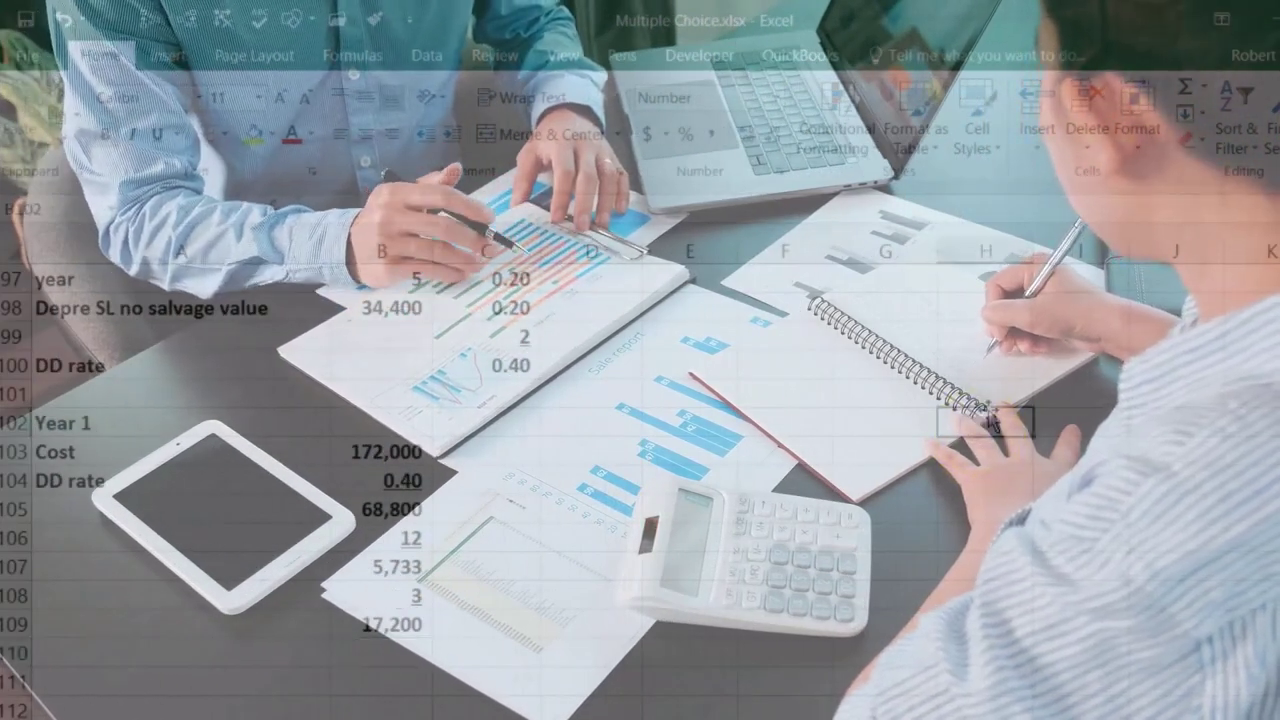
text(1)
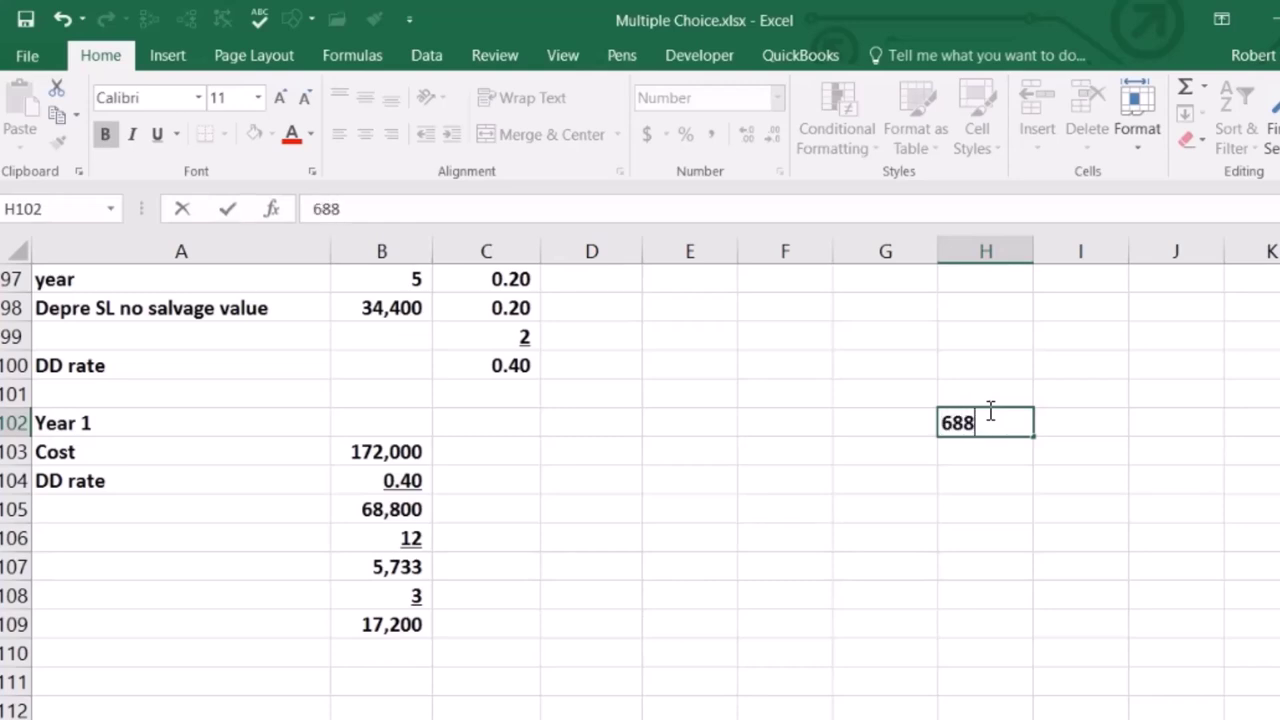
text(880)
key(Return)
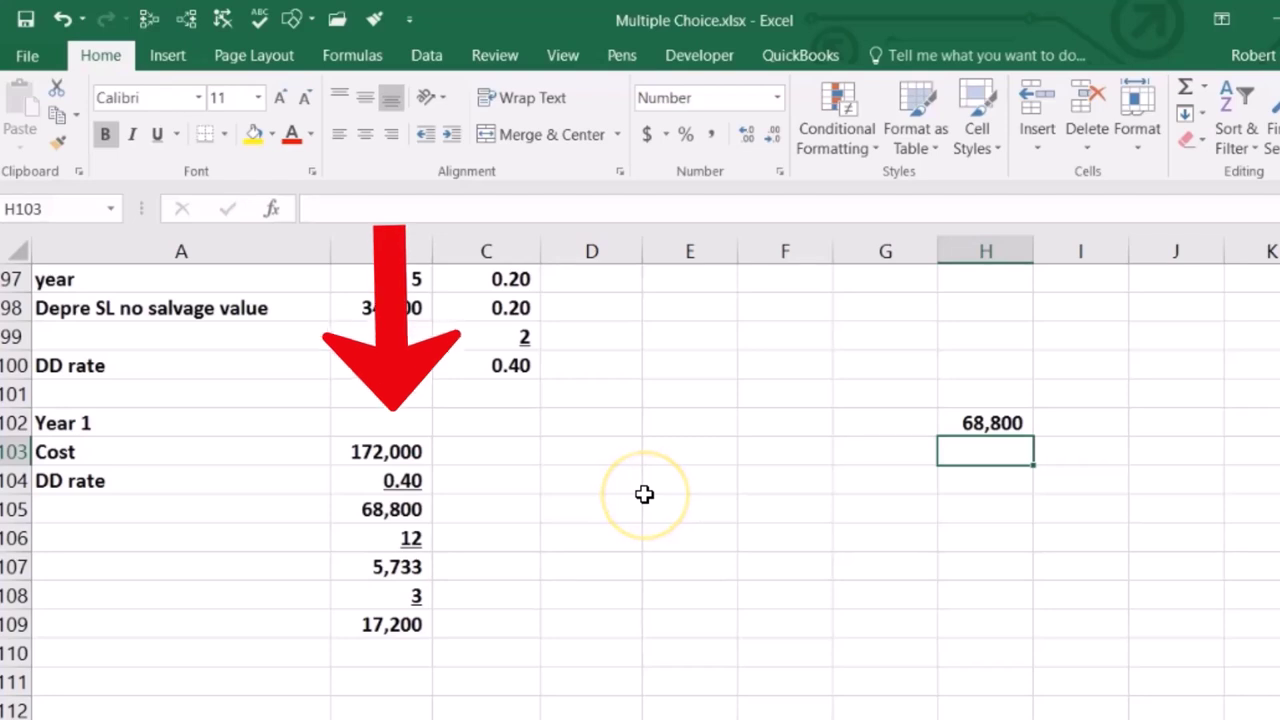
Calculate the partial-year fraction in H103 with the formula =3/12, shown with three decimal places
text(=3/12)
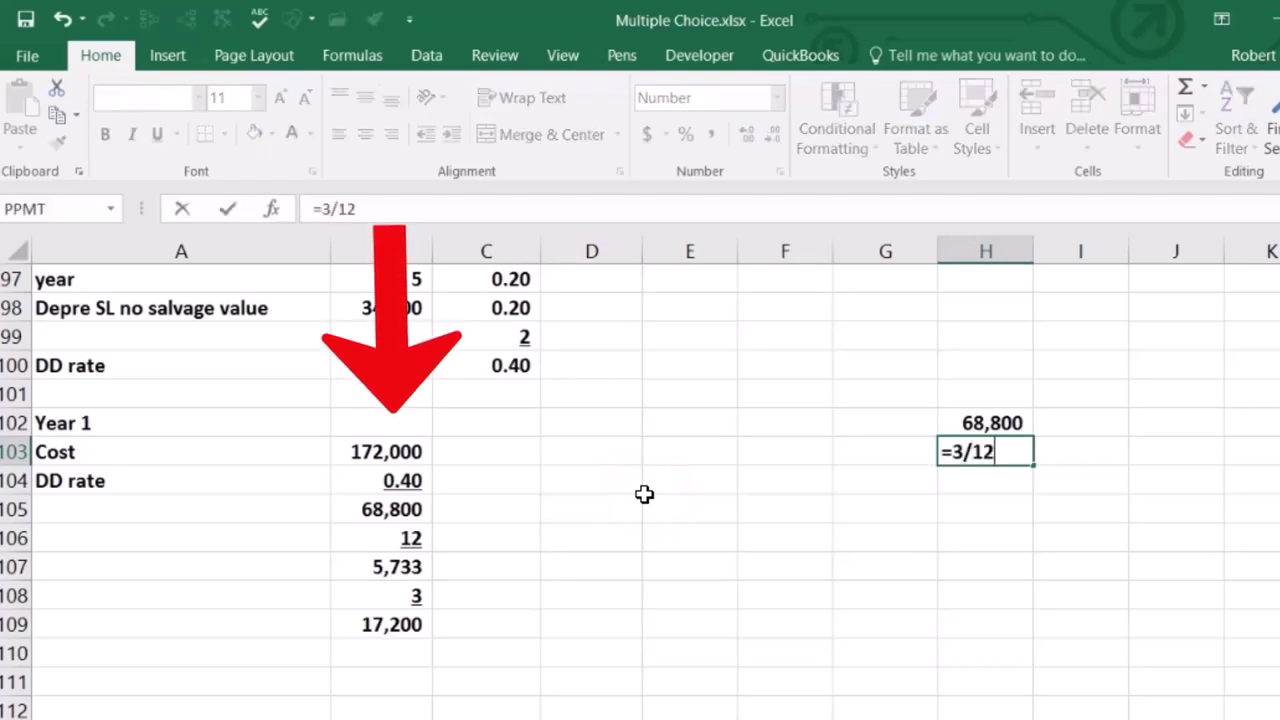
key(Return)
key(Up)
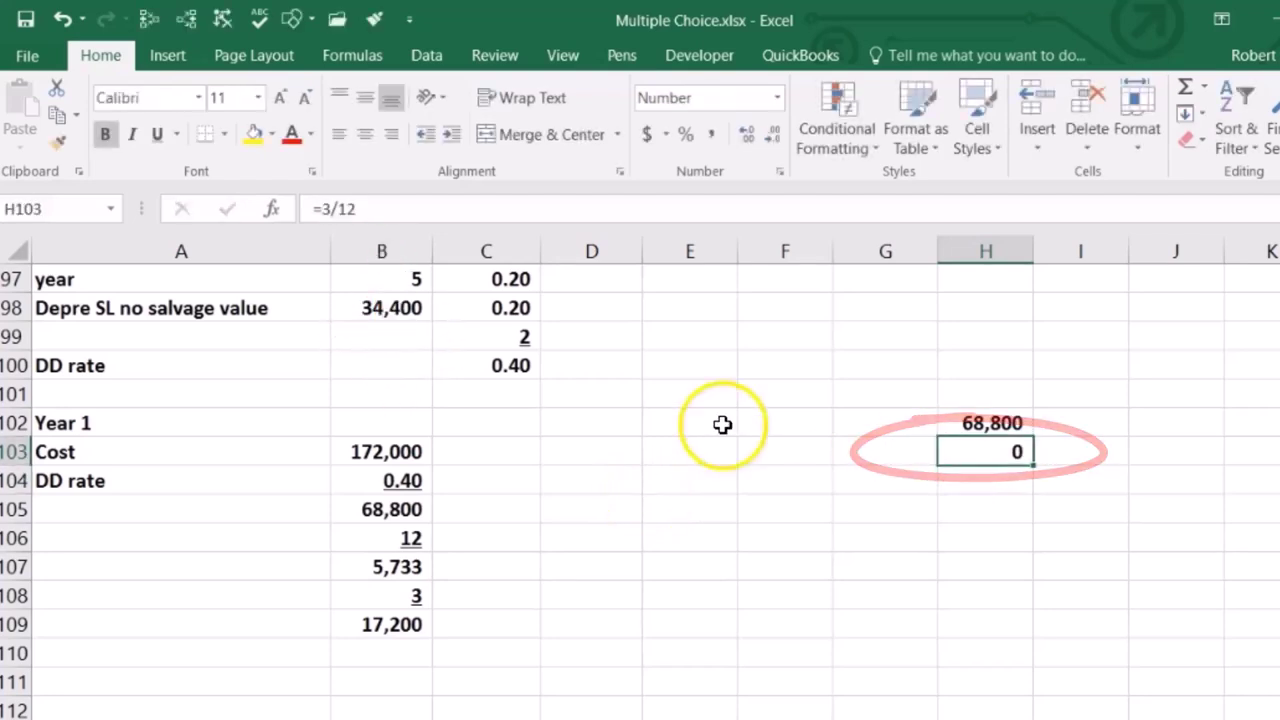
click(747, 138)
click(746, 135)
click(746, 135)
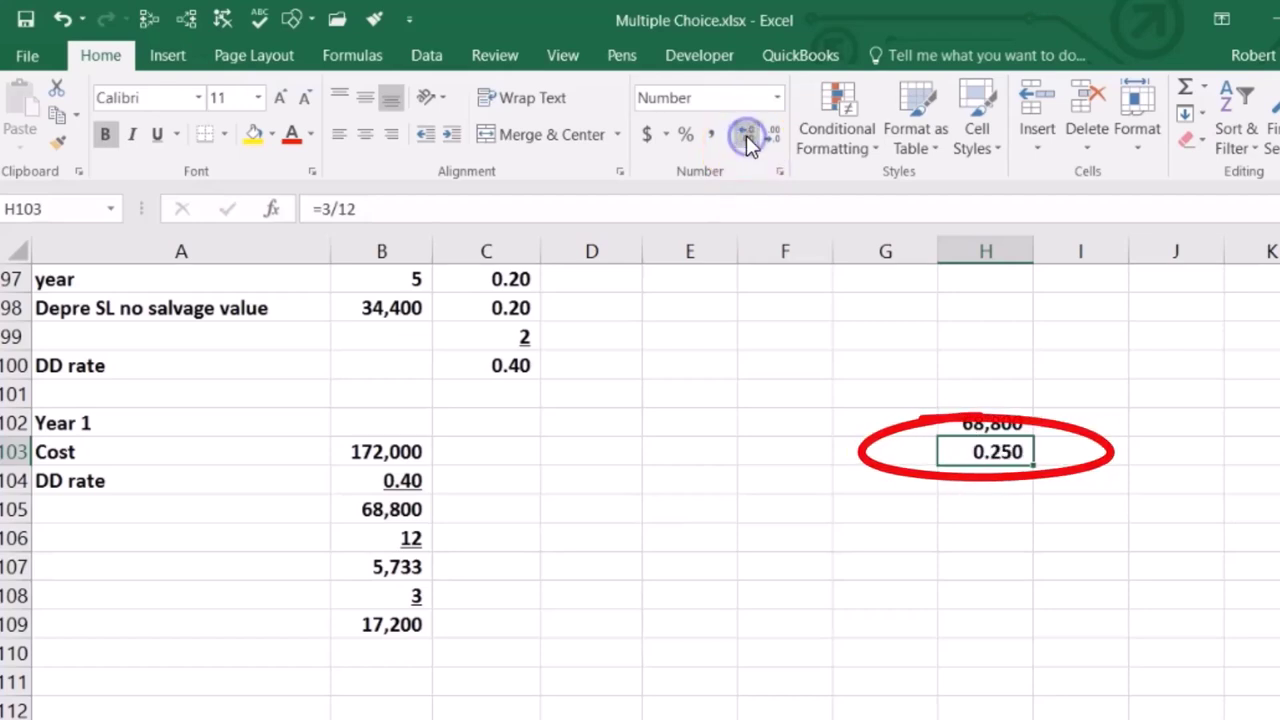
Calculate the partial-year depreciation in H104 with the formula =H102*H103
click(967, 475)
text(=)
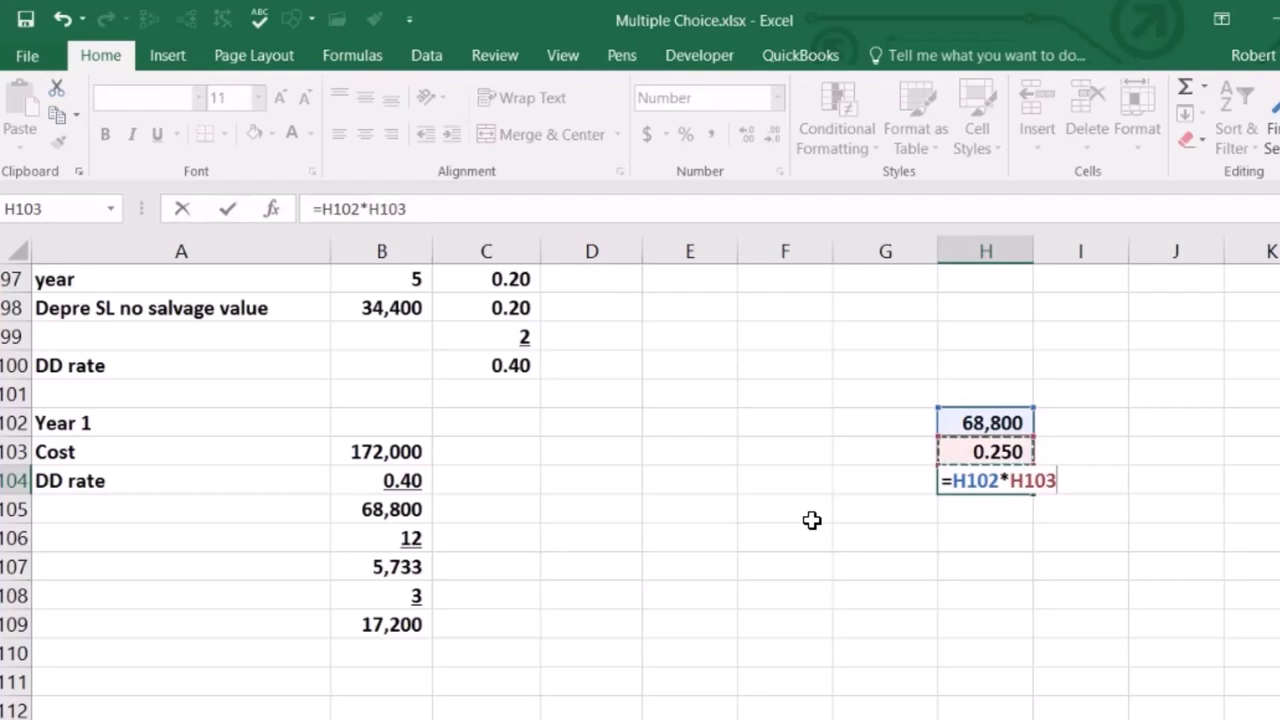
key(Return)
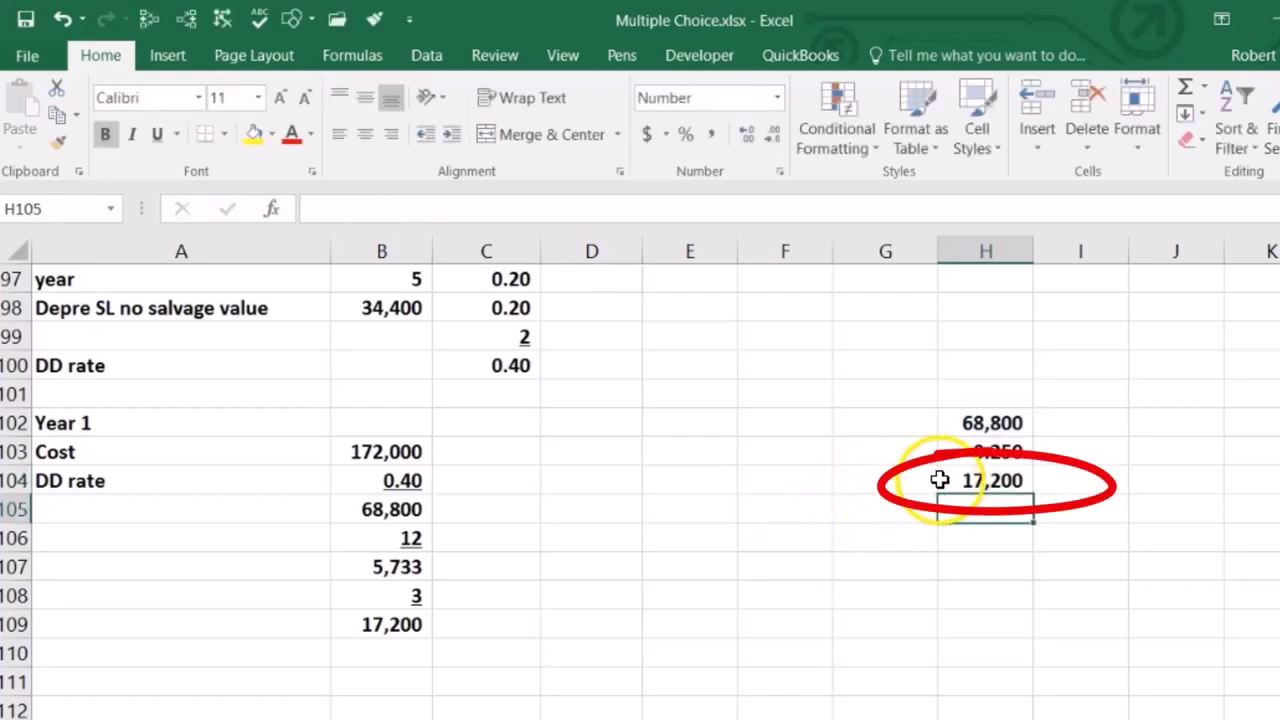
Label the partial-year depreciation row by entering "Depre year 1" in A109
click(957, 453)
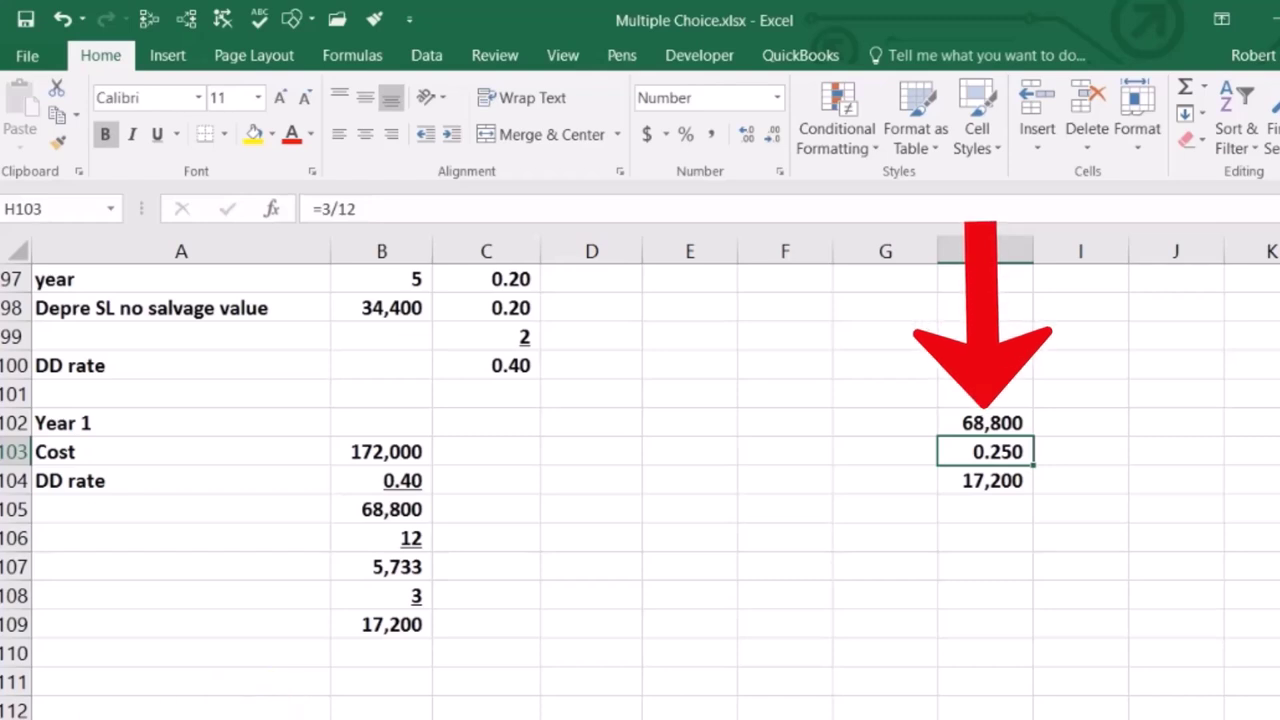
click(94, 617)
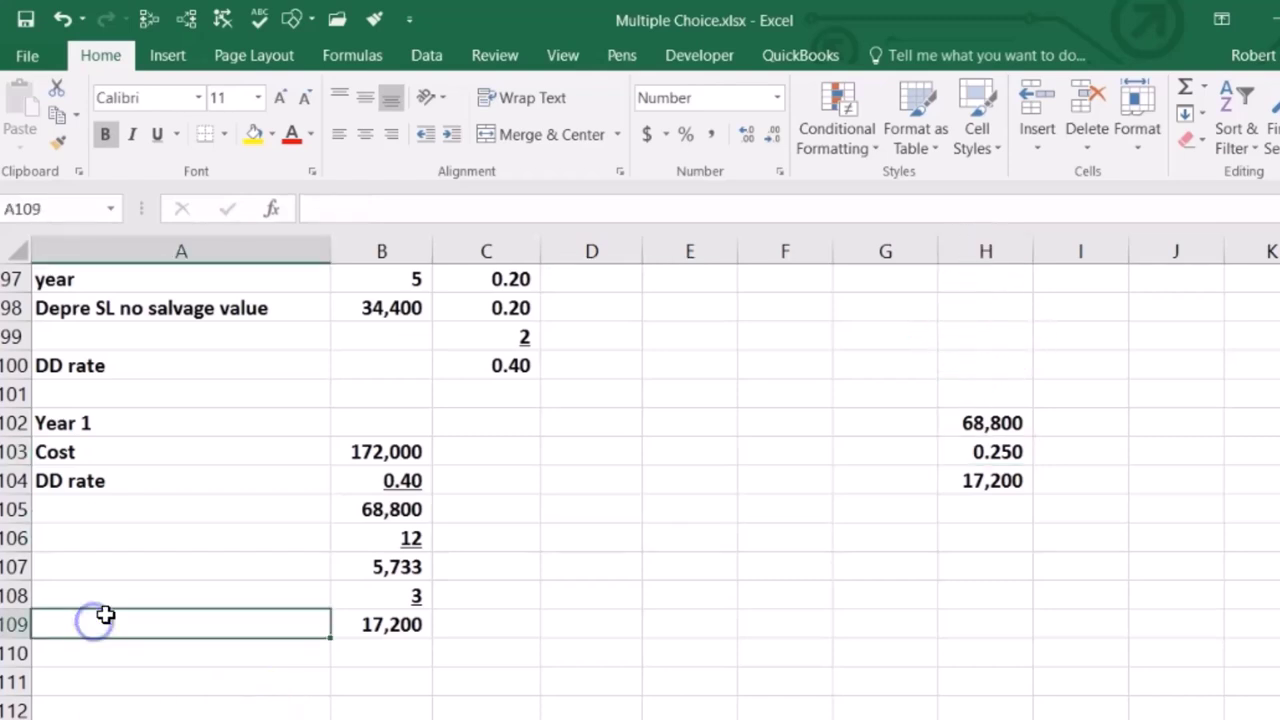
double_click(108, 616)
text(DD)
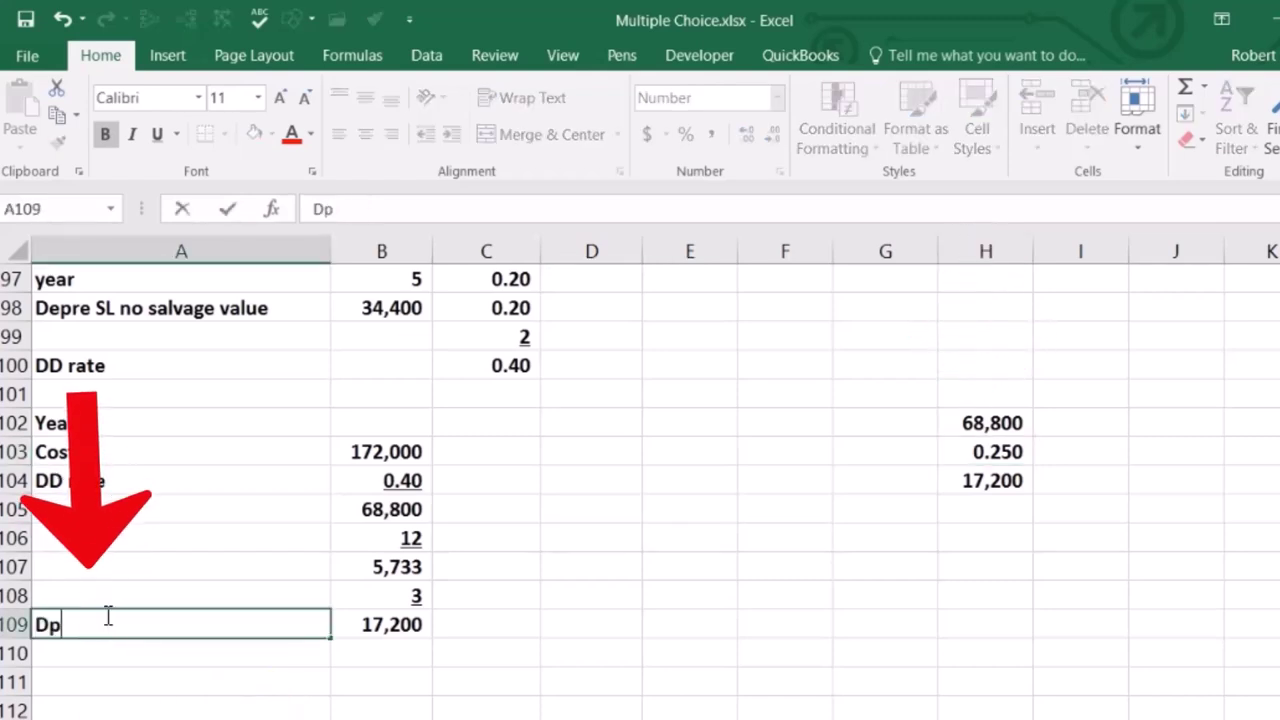
text(pre )
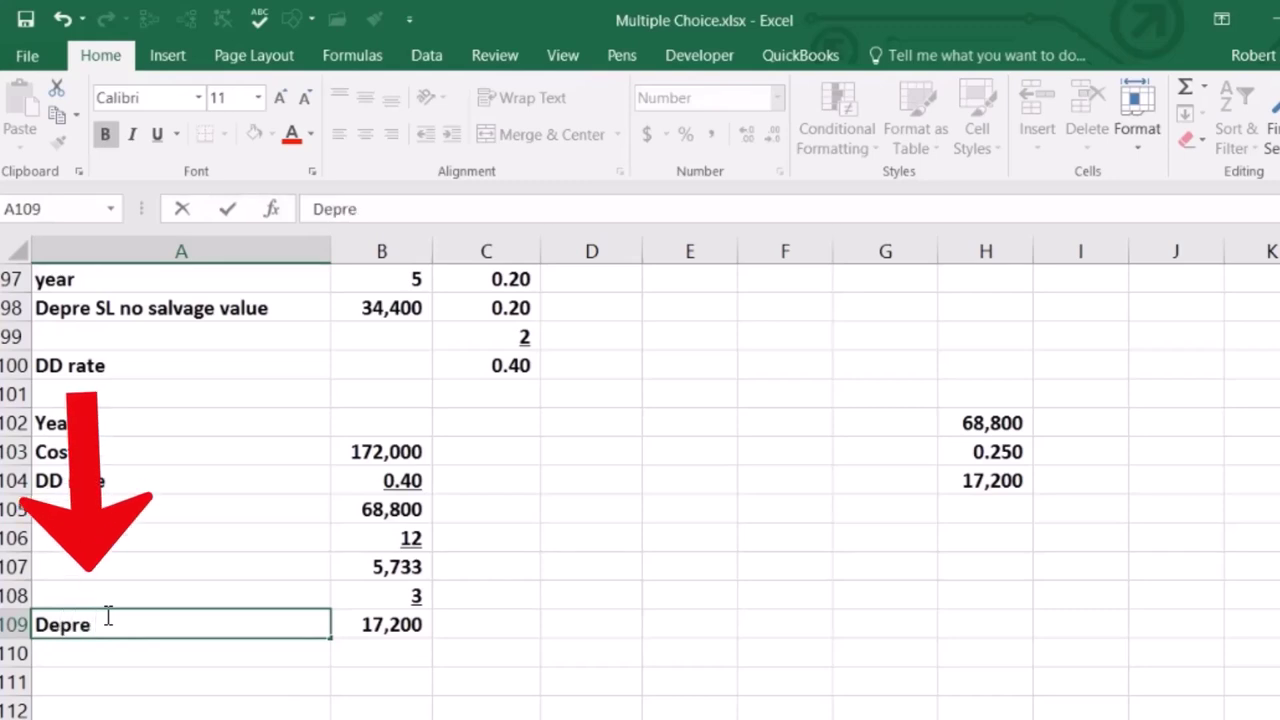
text(year 1)
Enter the heading "Book year 1" in C102 for the book value column
key(Right)
key(Right)
key(Right)
key(Up)
key(Up)
key(Left)
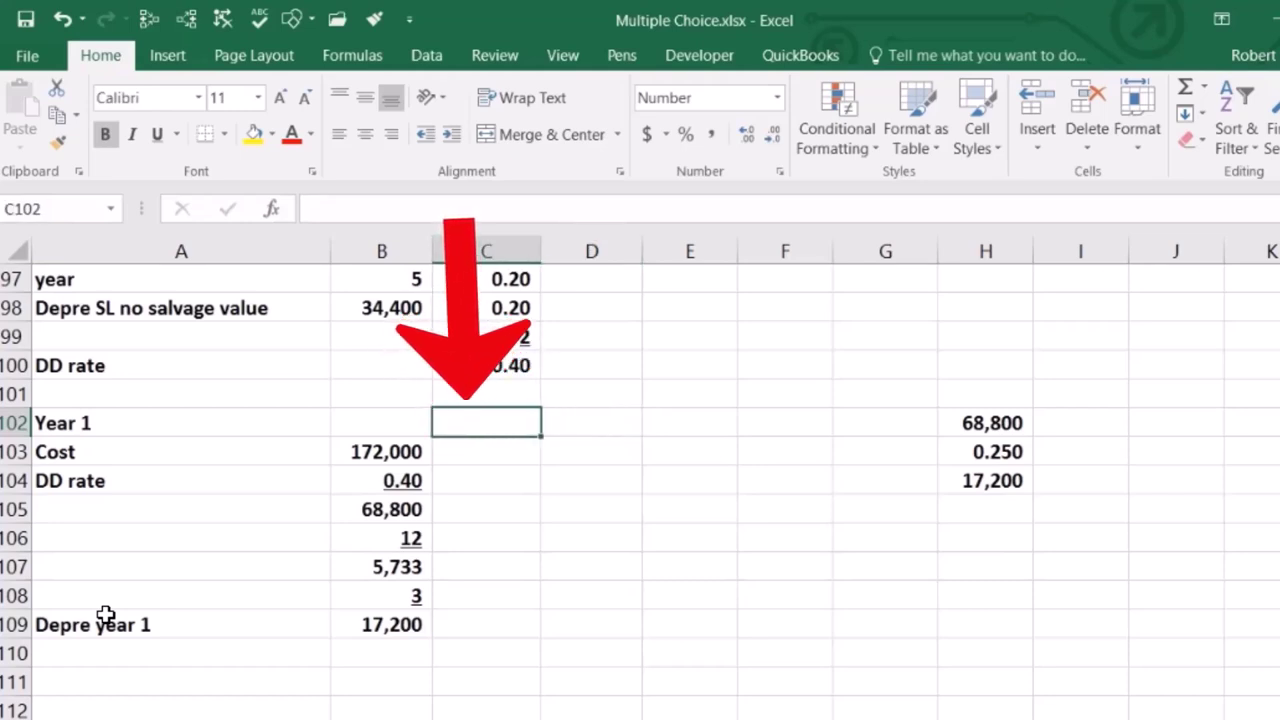
text(Book year)
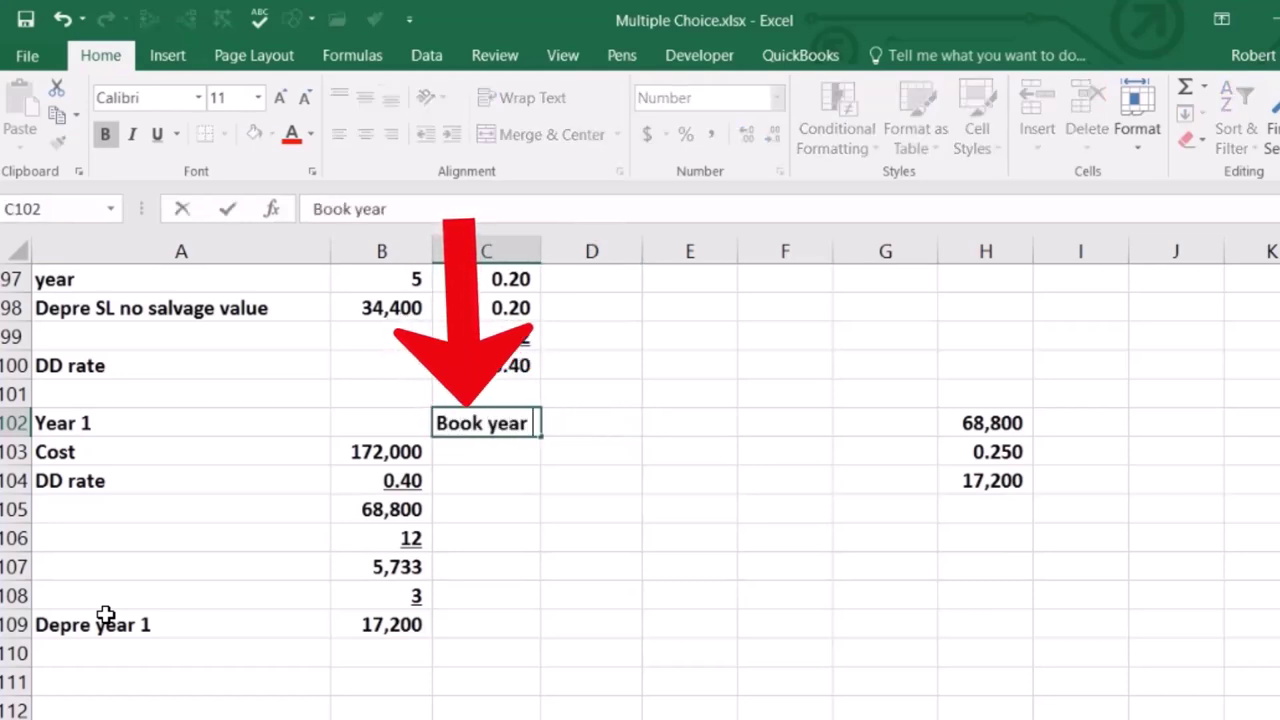
text( 1)
key(Return)
Calculate the Year 1 book value in C109 with the formula =B103-B109
key(Down)
key(Down)
key(Down)
key(Down)
key(Down)
key(Down)
text(=)
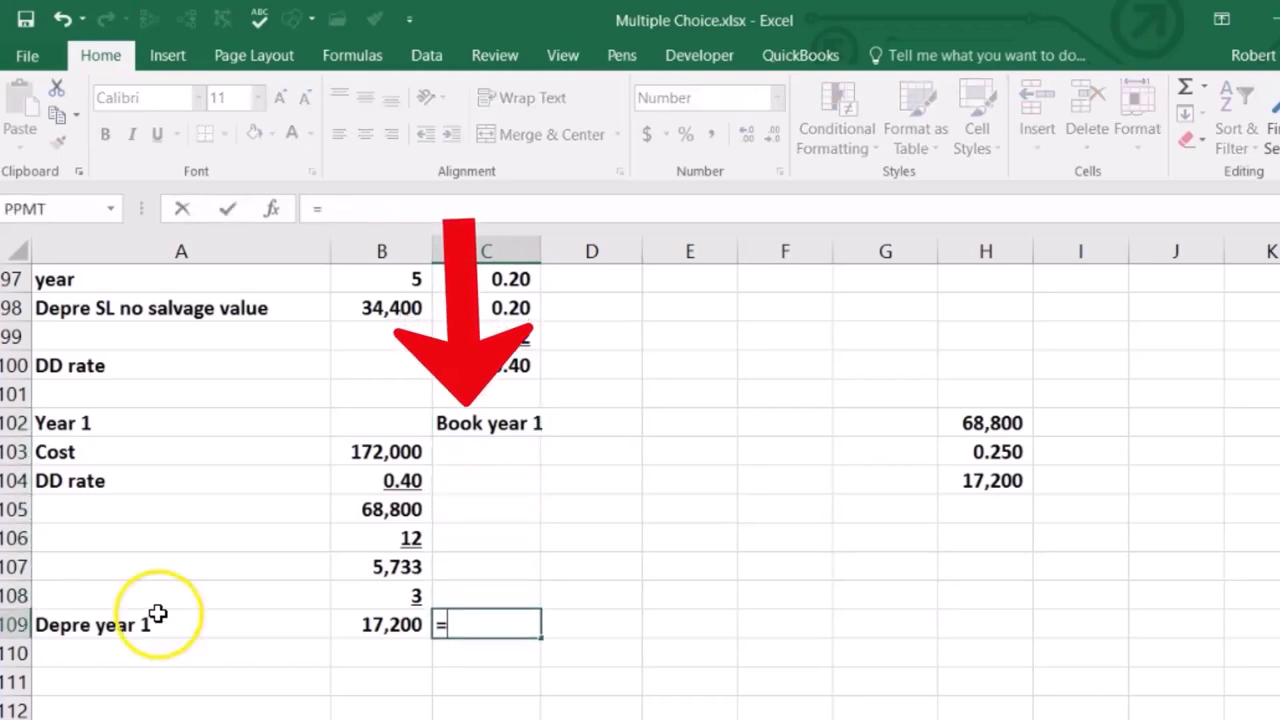
click(347, 455)
text(-)
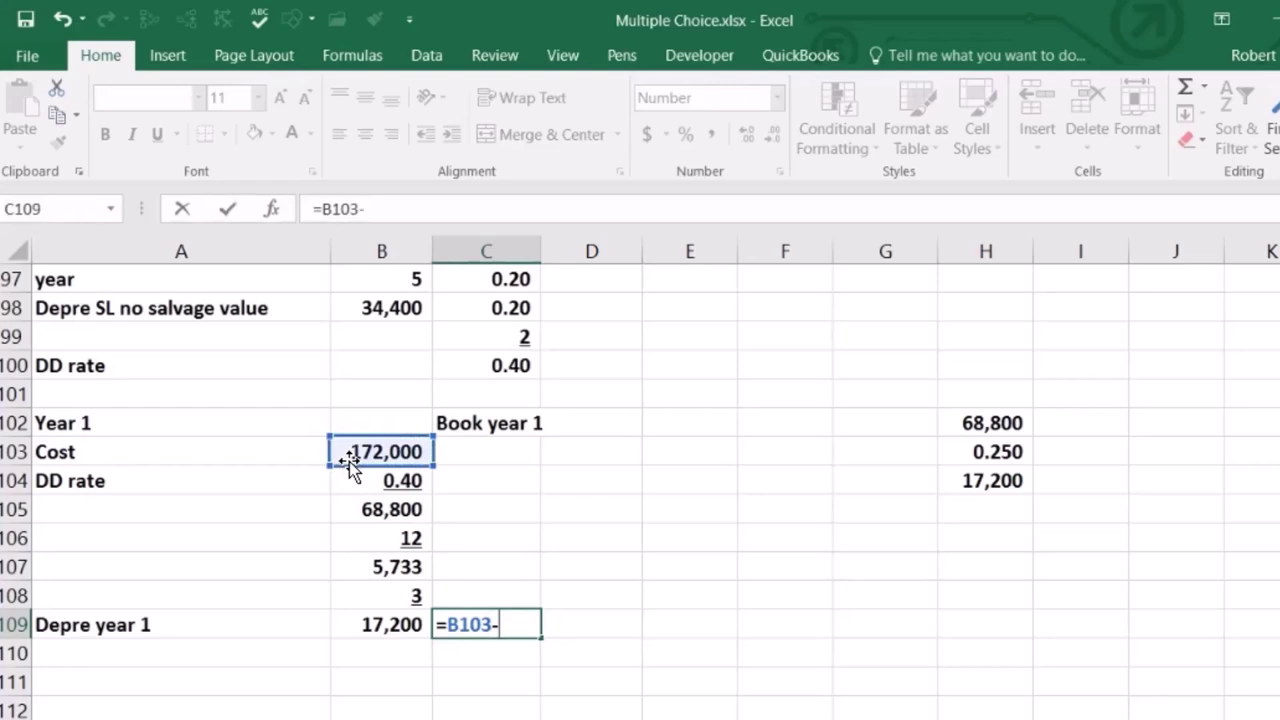
click(399, 626)
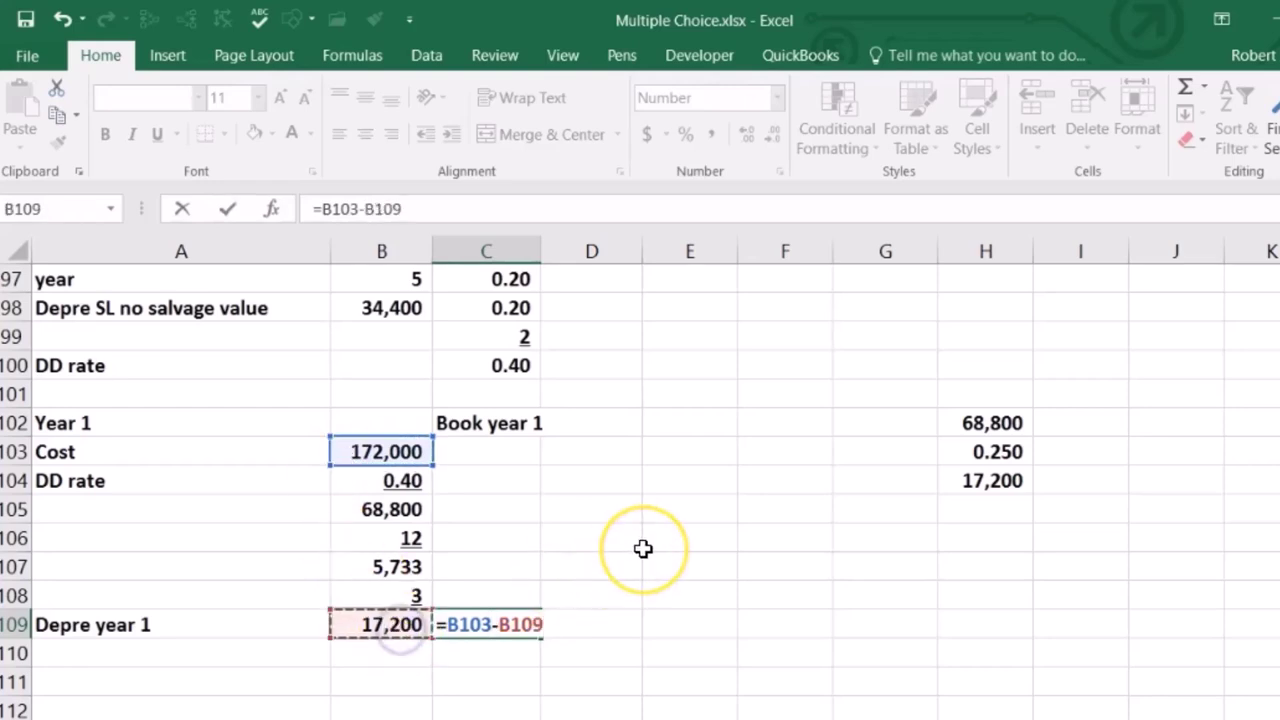
key(Return)
Start the second-year section with the labels "Year 2" in A111 and "Book value" in A112
key(Left)
key(Left)
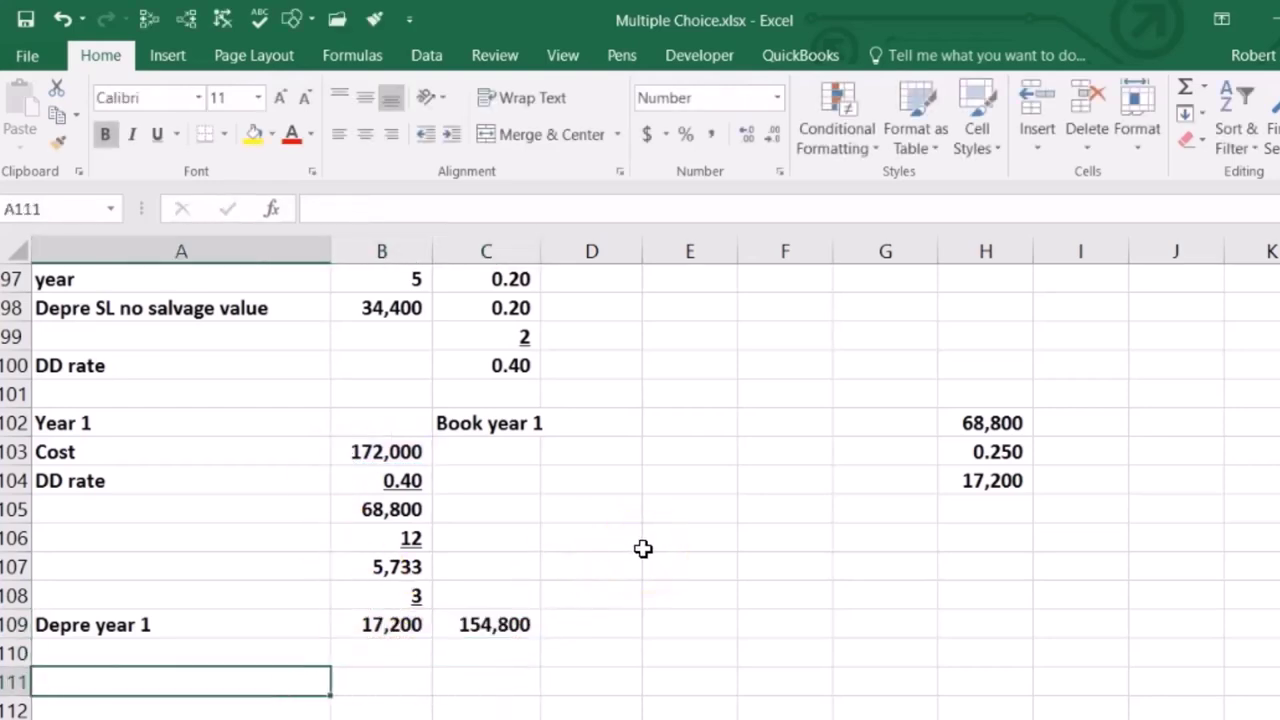
text(YEar)
text(r 2)
key(Return)
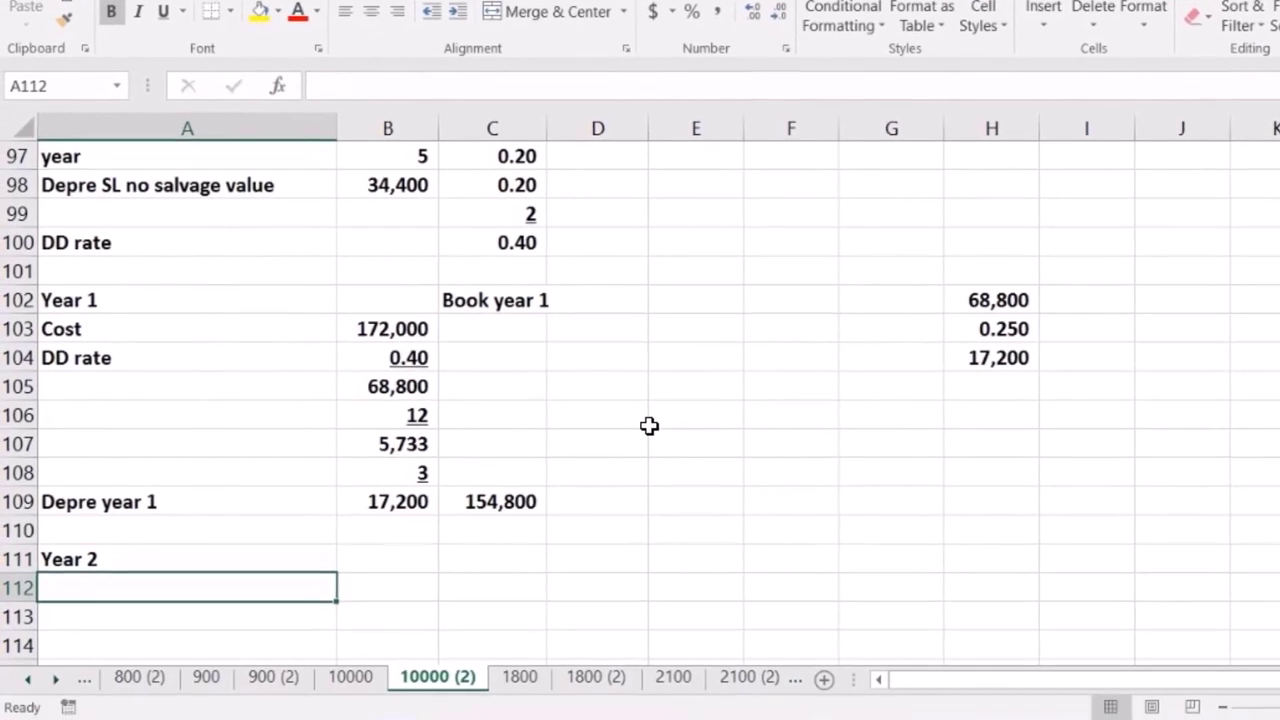
text(Book value)
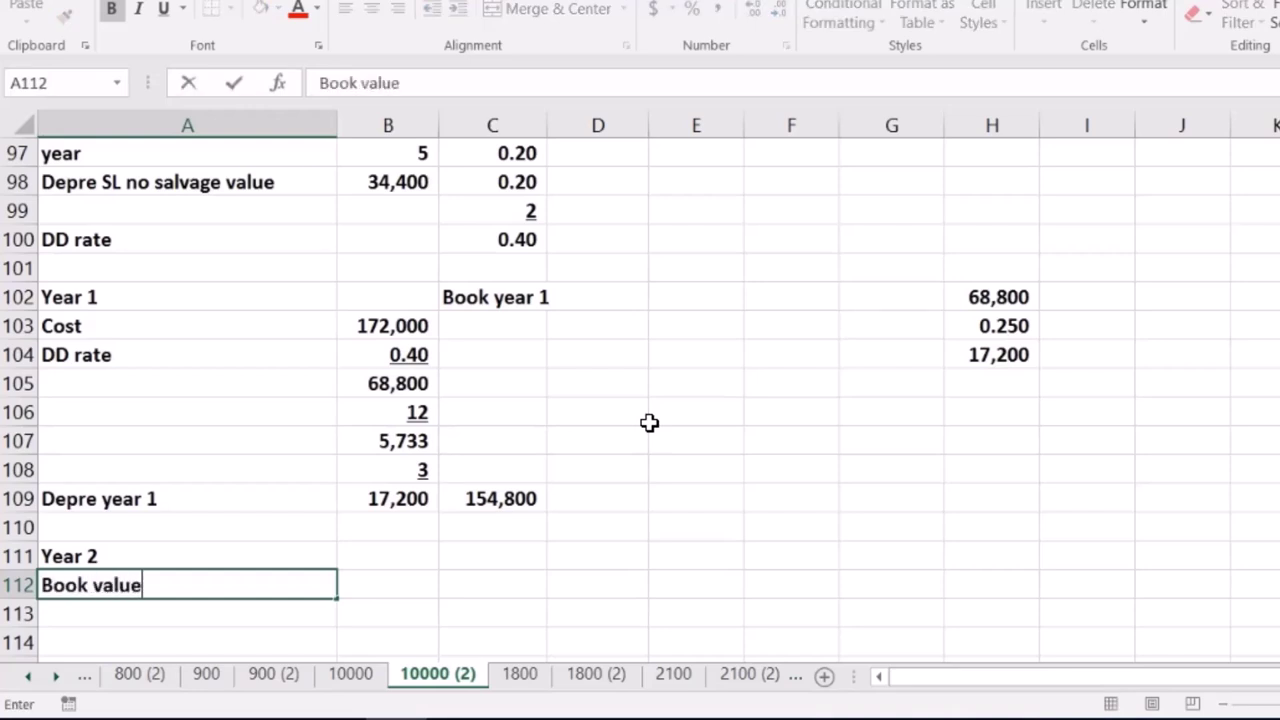
key(Tab)
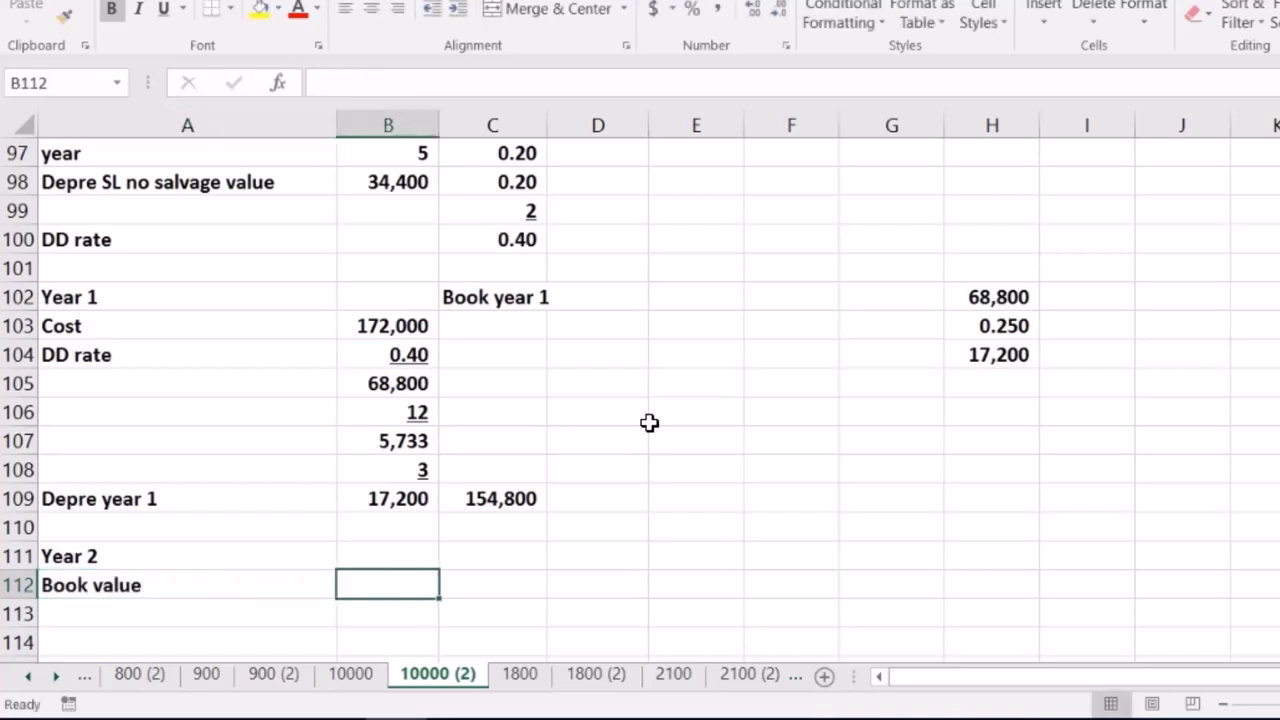
Carry the Year 1 book value into B112 with the formula =C109
text(=)
key(Right)
key(Up)
key(Up)
key(Up)
key(Up)
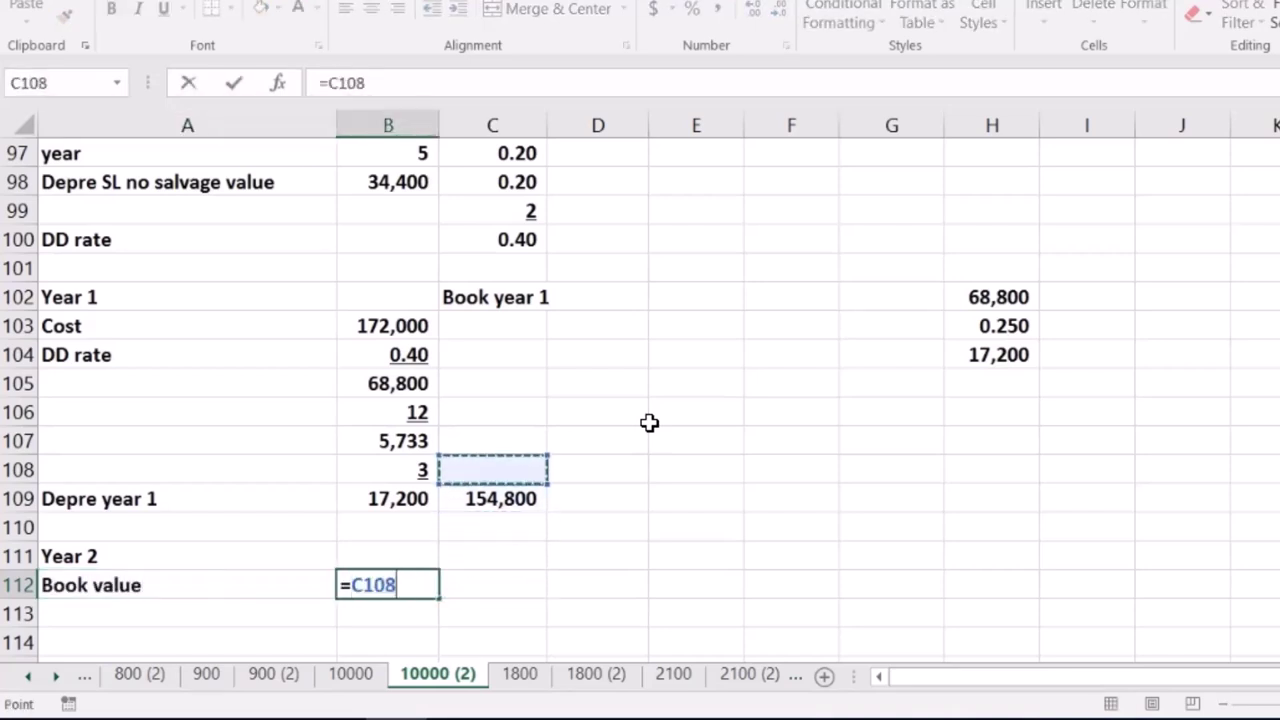
key(Down)
key(Return)
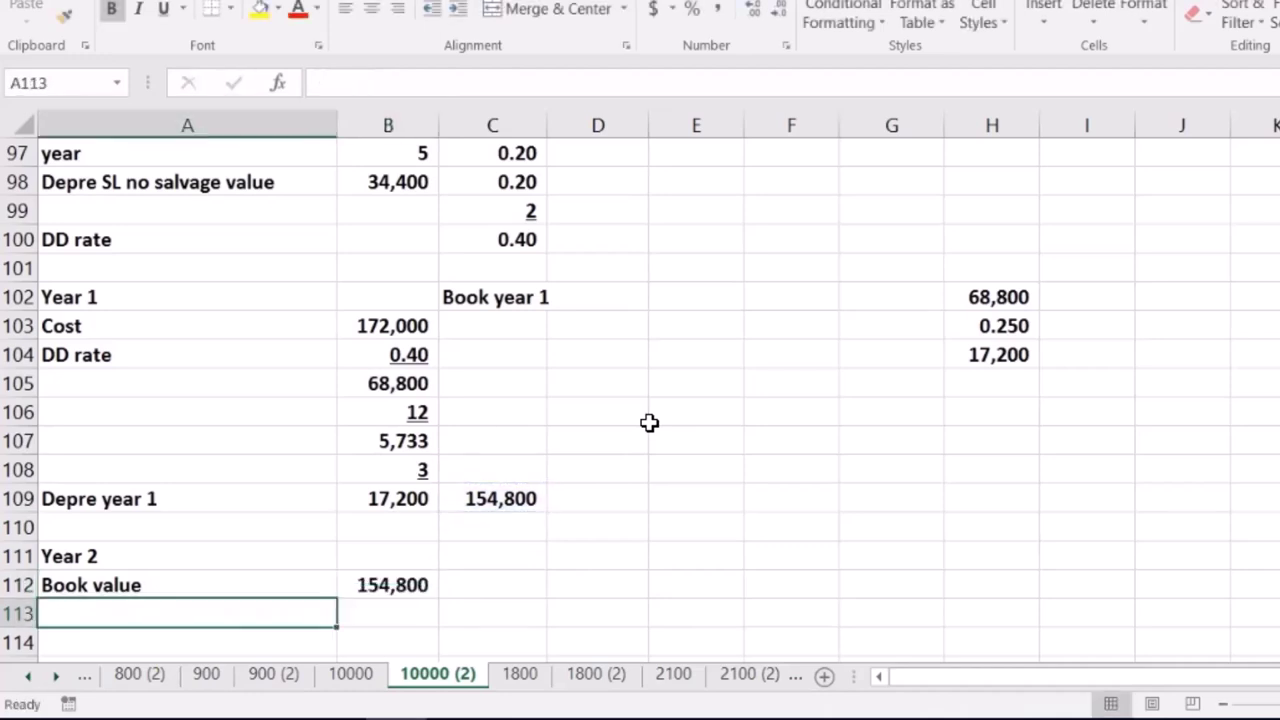
Bring the "DD rate" label into A113 by referencing cell A104
text(+)
key(Up)
key(Up)
key(Up)
key(Up)
key(Up)
key(Up)
key(Up)
key(Up)
key(Up)
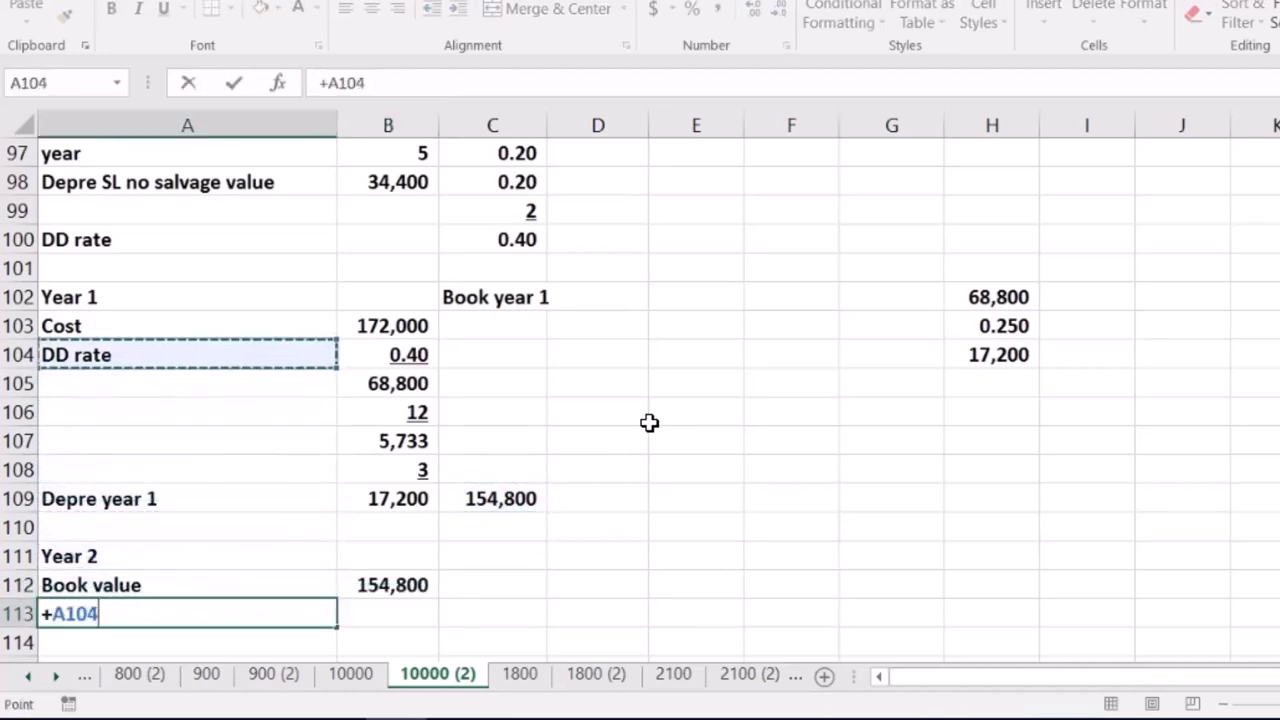
key(Return)
Link the DD rate in B113 with the formula =B104, showing two decimal places and an underline
scroll(663, 606, down, 1)
click(413, 523)
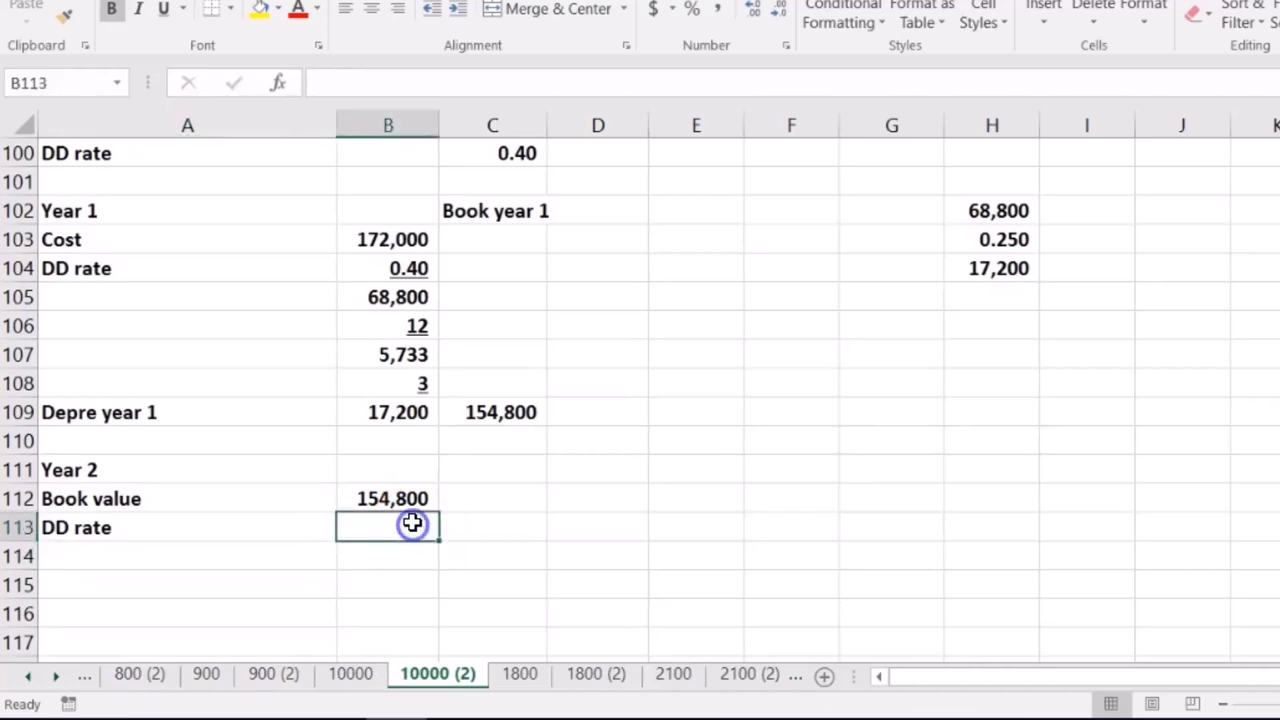
text(=)
click(413, 268)
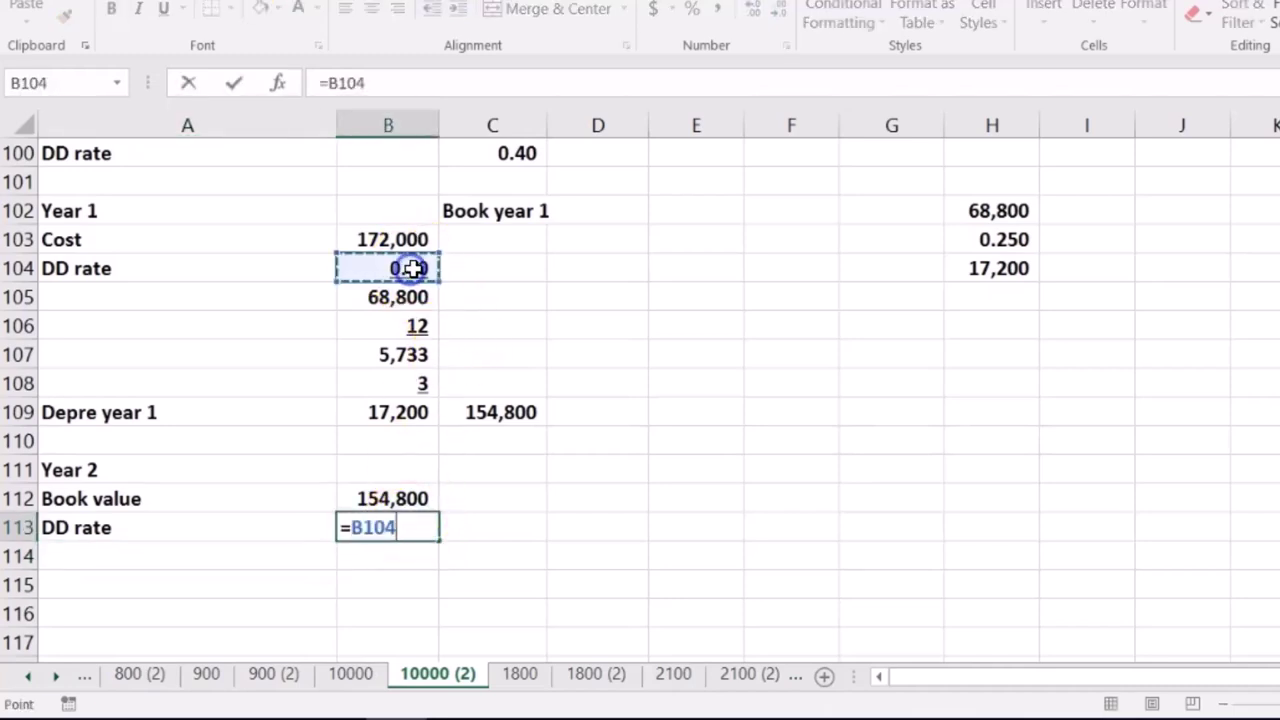
key(Return)
key(Up)
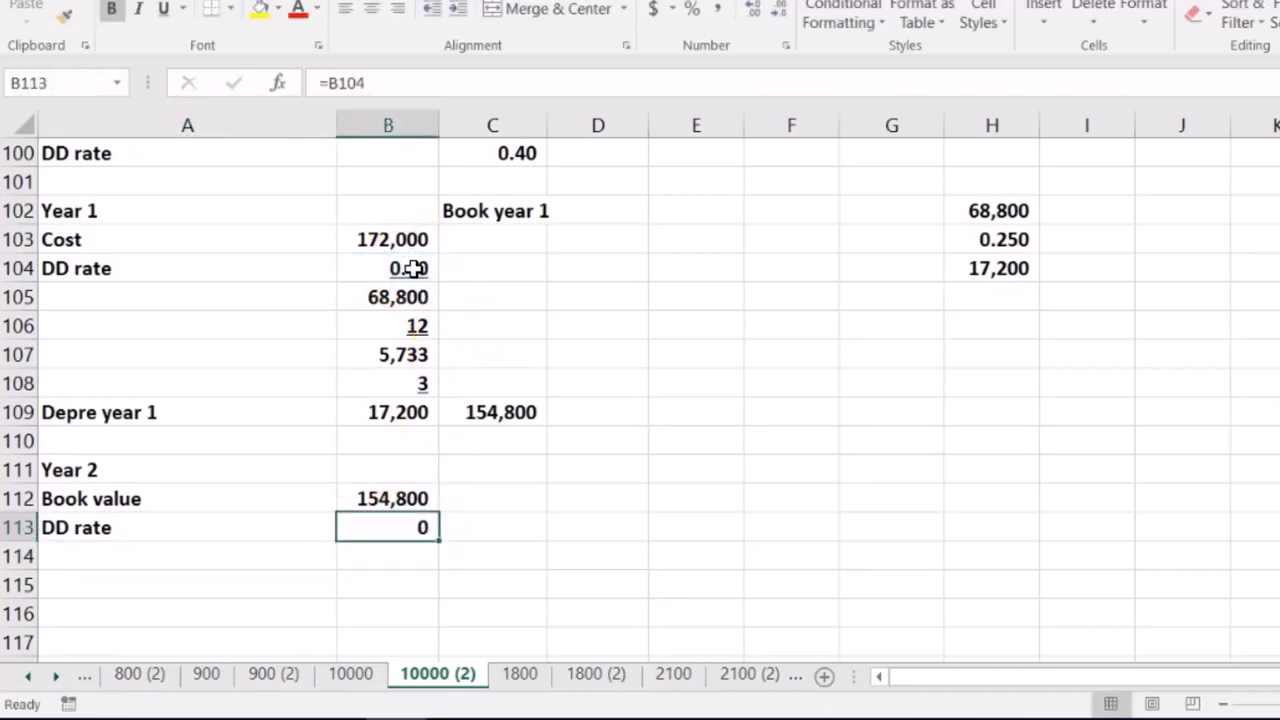
click(749, 14)
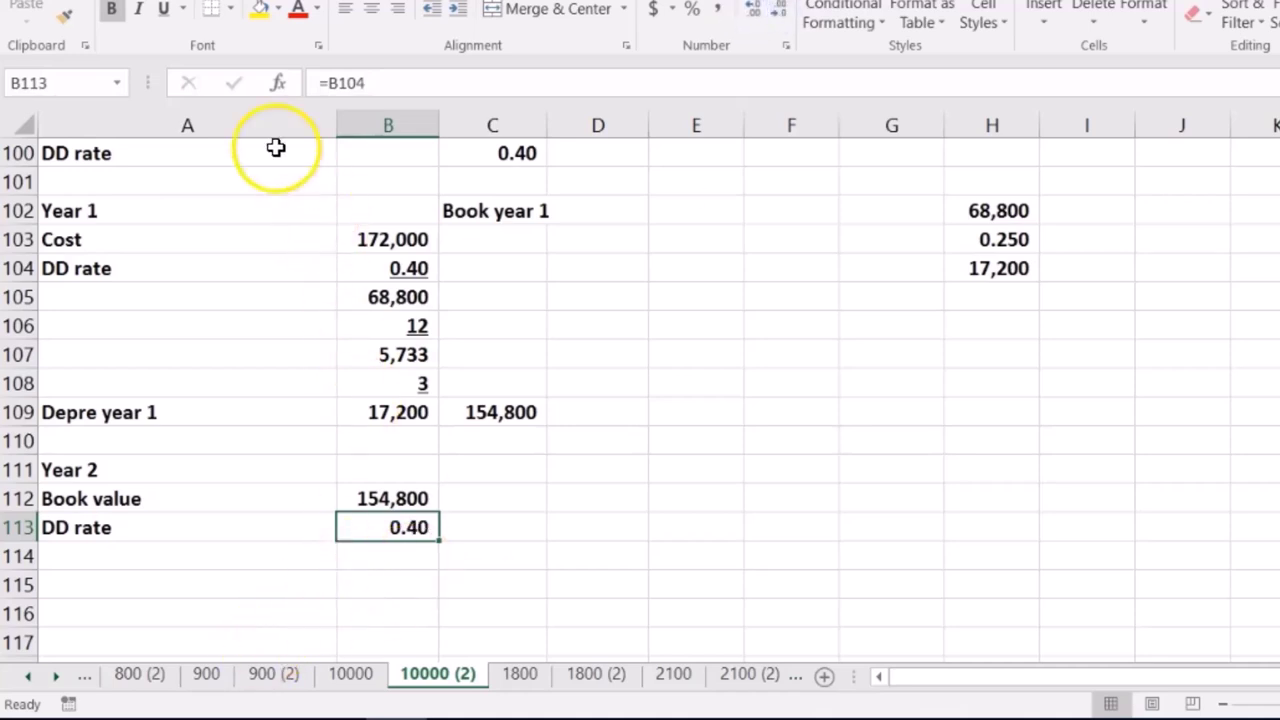
click(163, 8)
Calculate the Year 2 depreciation in B114 with the formula =B112*B113
click(228, 555)
click(367, 567)
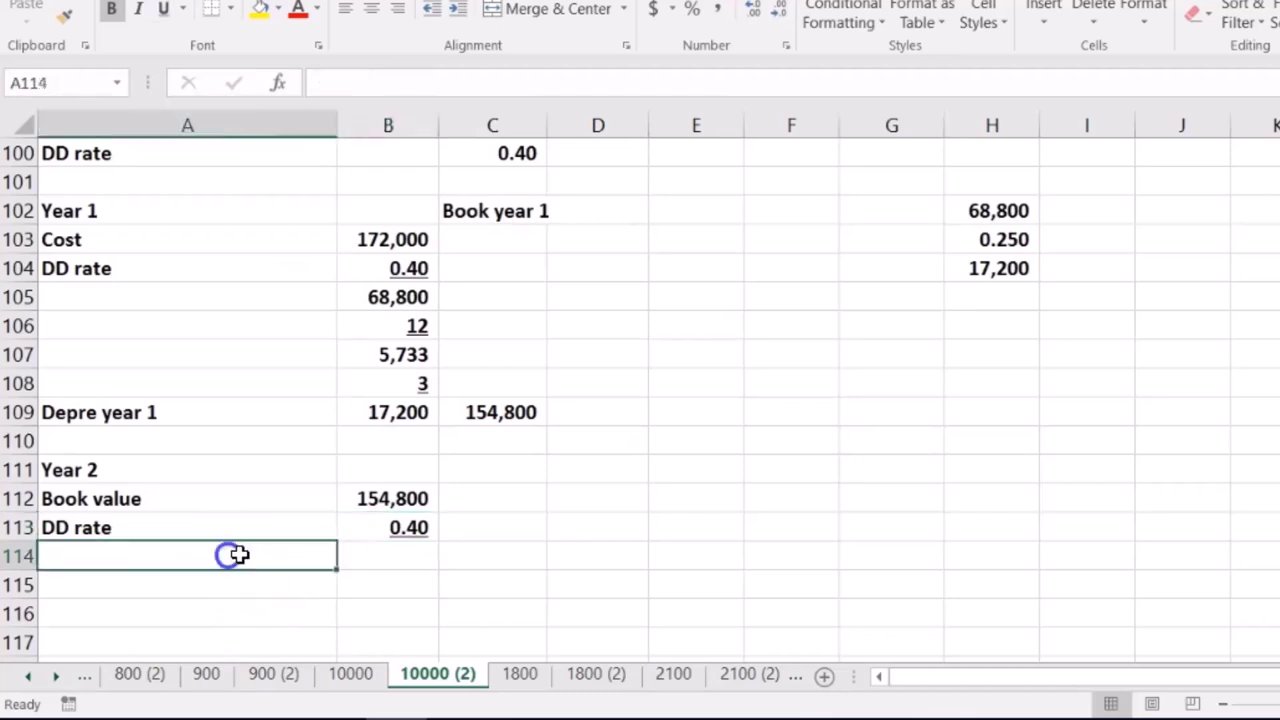
text(=)
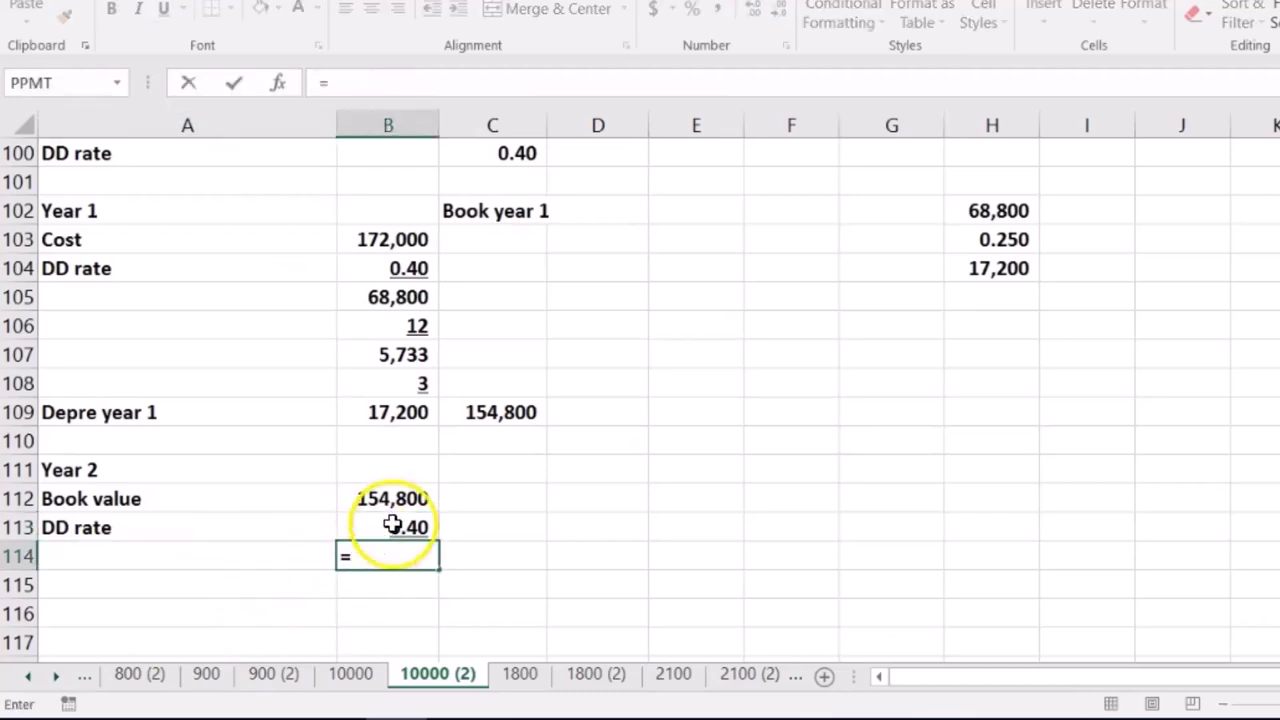
click(400, 498)
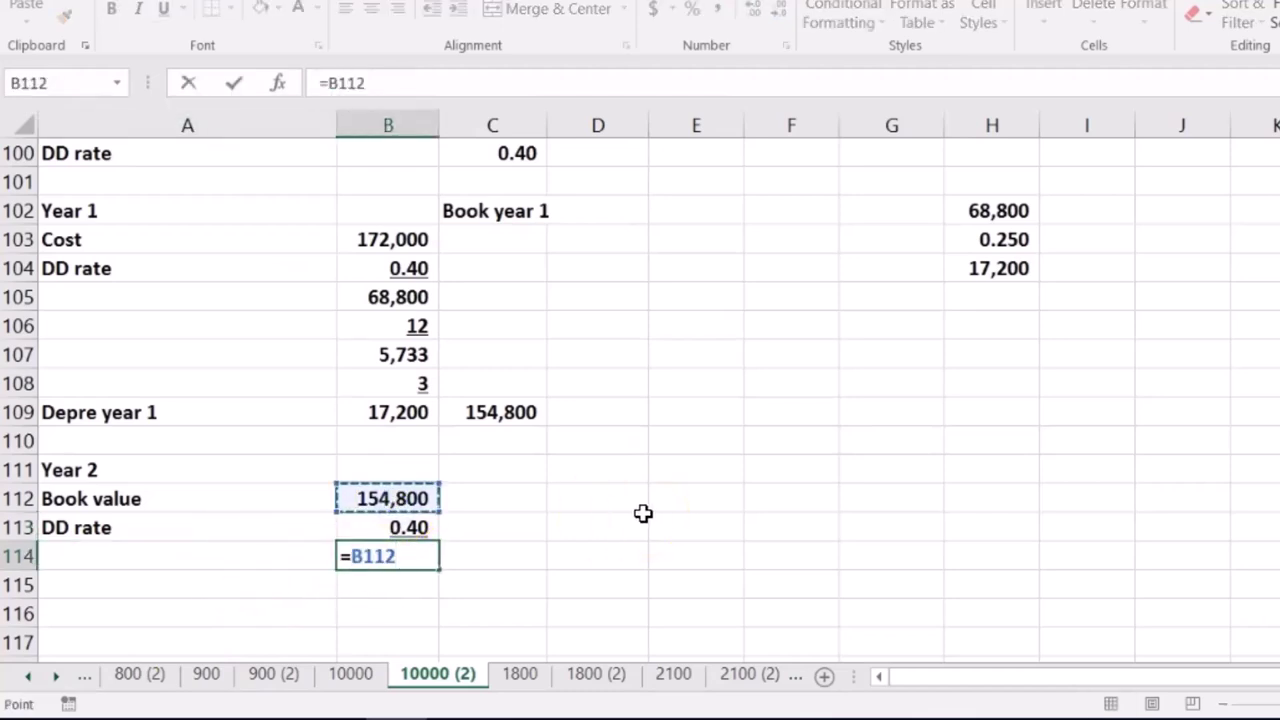
text(*)
click(398, 522)
key(Return)
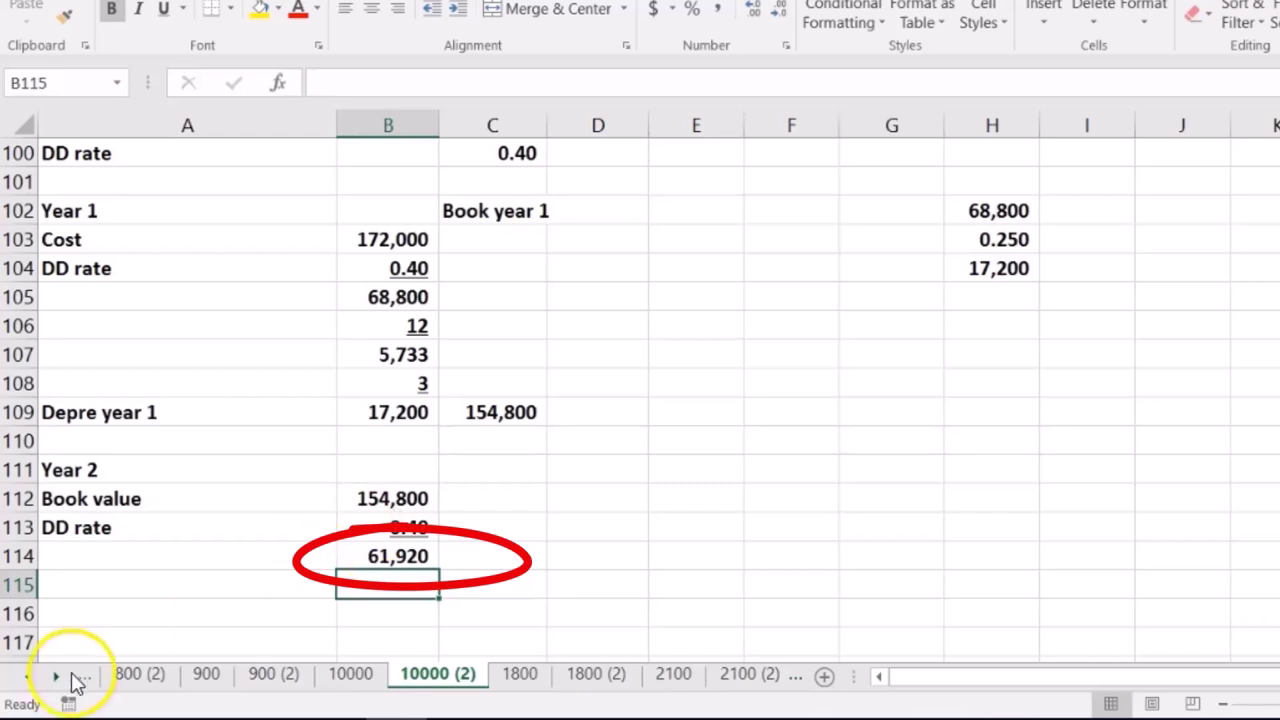
Fill the "Book year 1" heading from C102 across to D102 to produce "Book year 2"
click(571, 211)
click(543, 215)
drag(548, 222, 605, 233)
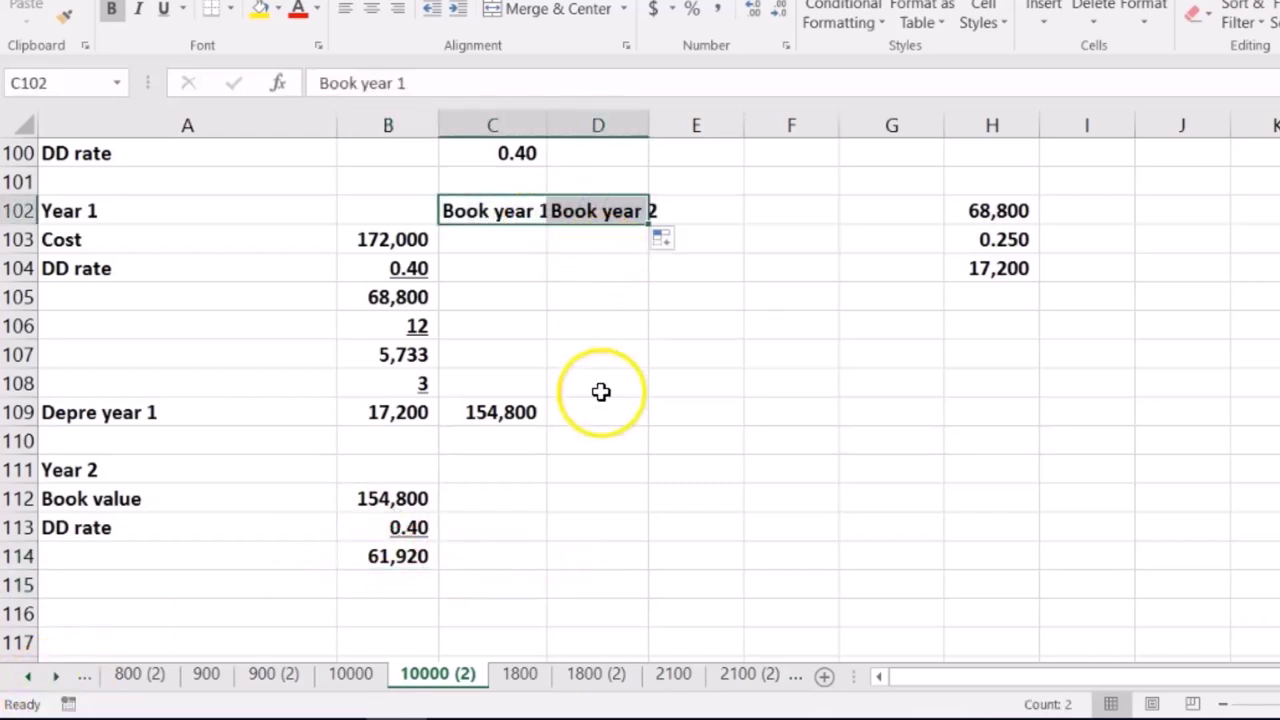
Calculate the Year 2 book value in D114 with the formula =C109-B114
click(603, 550)
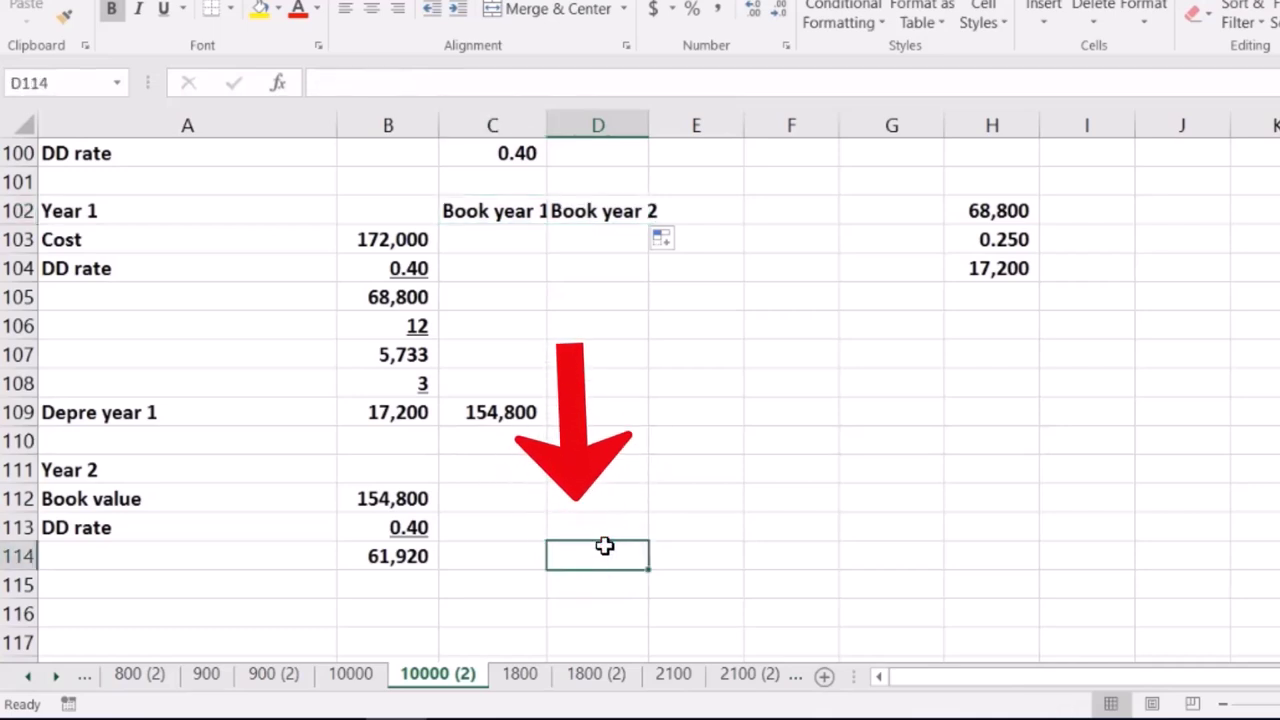
text(=)
click(513, 411)
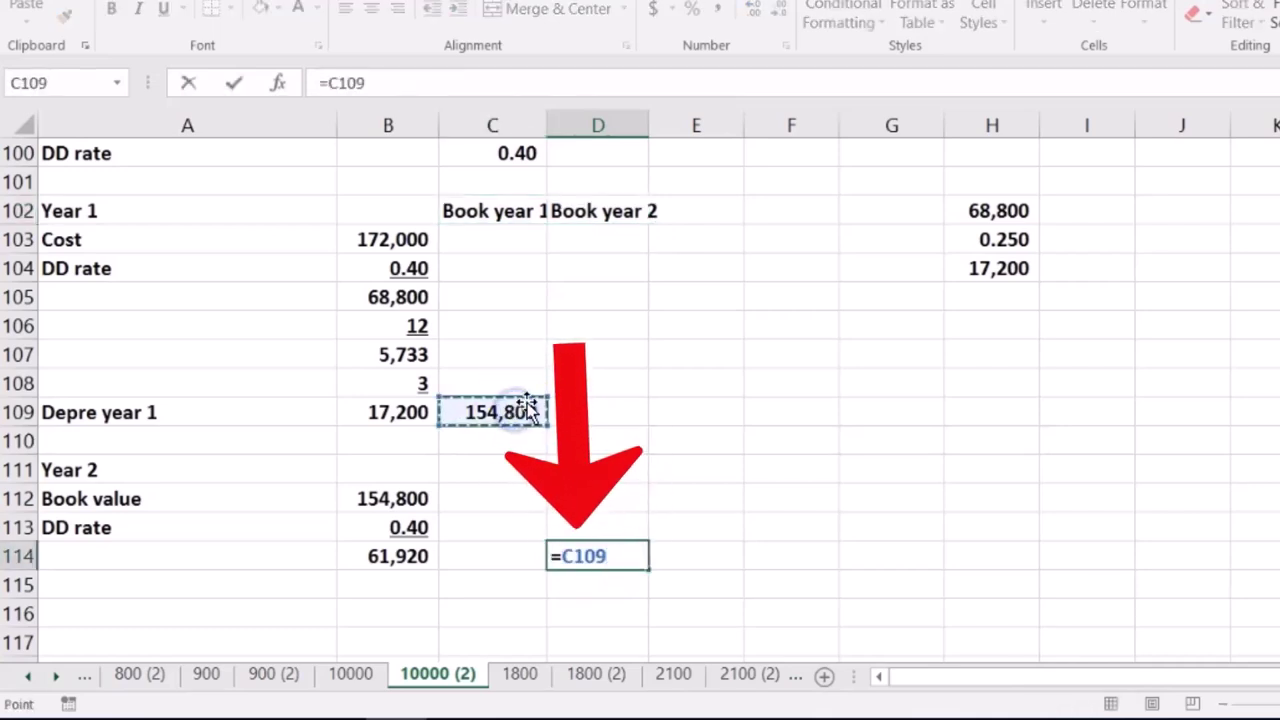
text(-)
click(382, 556)
key(Return)
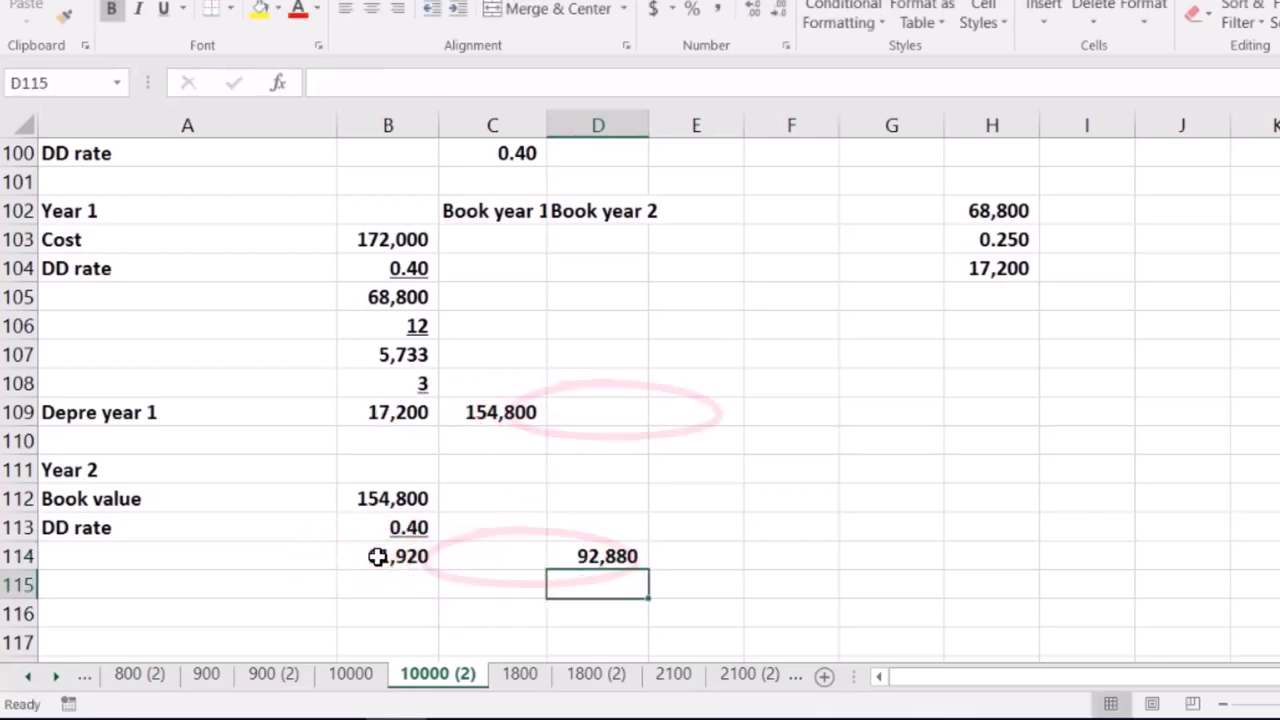
Review the Year 2 depreciation in B114 and book value in D114 against the problem statement in row 94
click(617, 556)
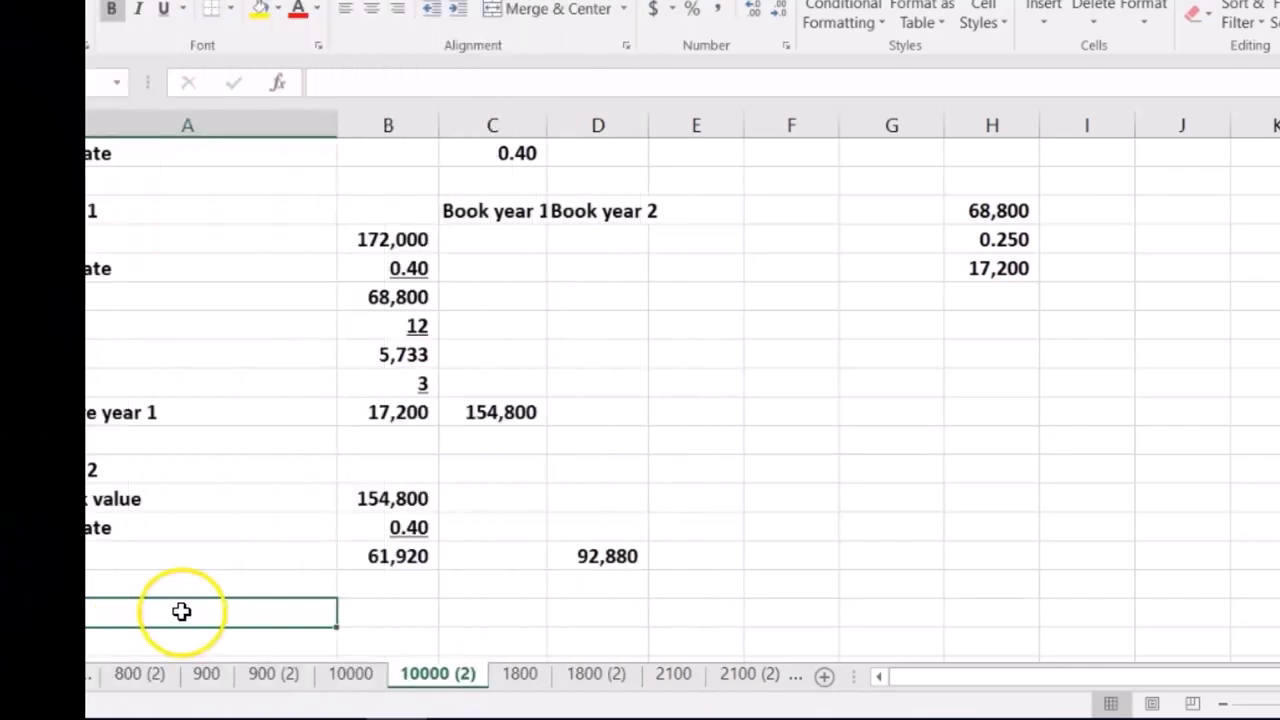
click(405, 556)
scroll(405, 556, down, 1)
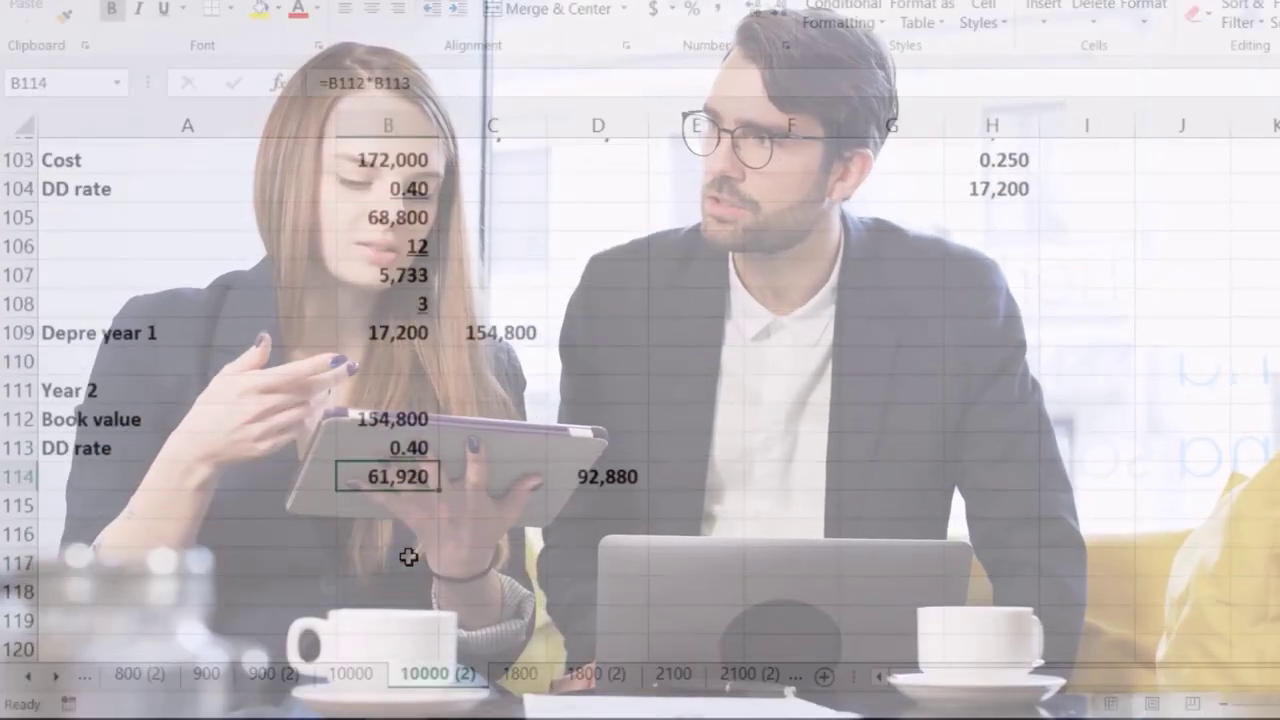
click(570, 478)
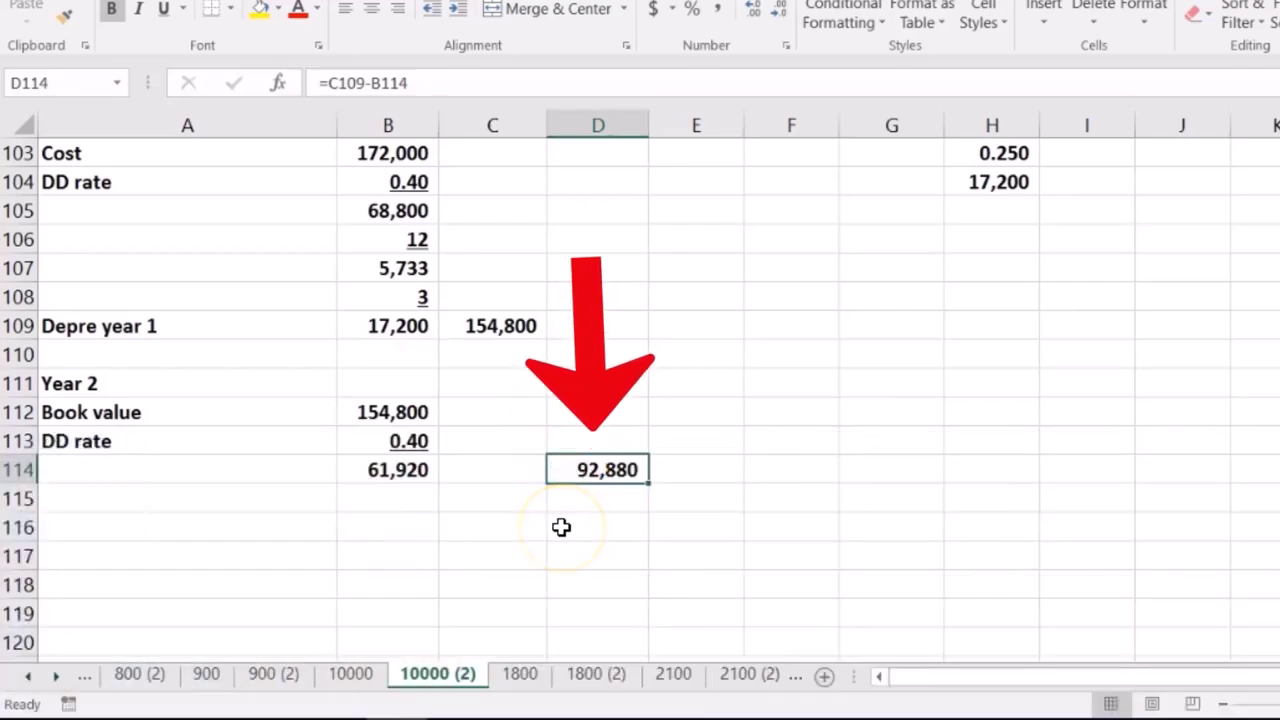
scroll(561, 526, up, 4)
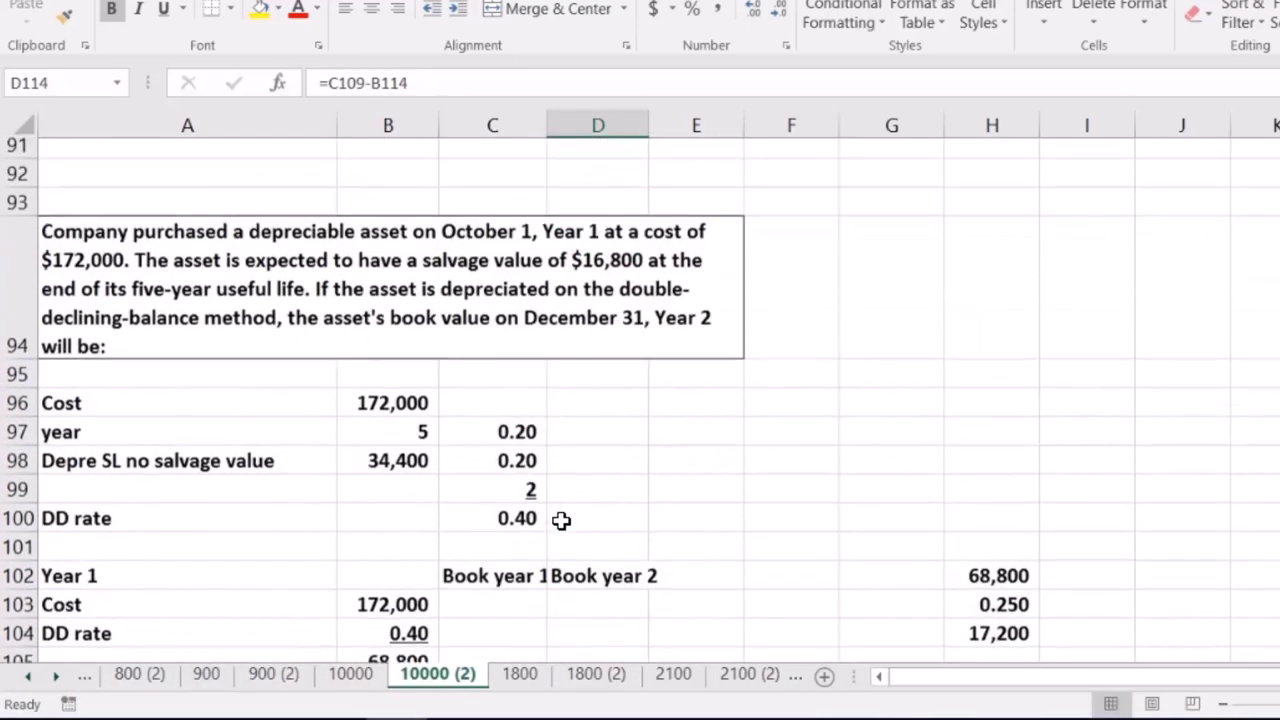